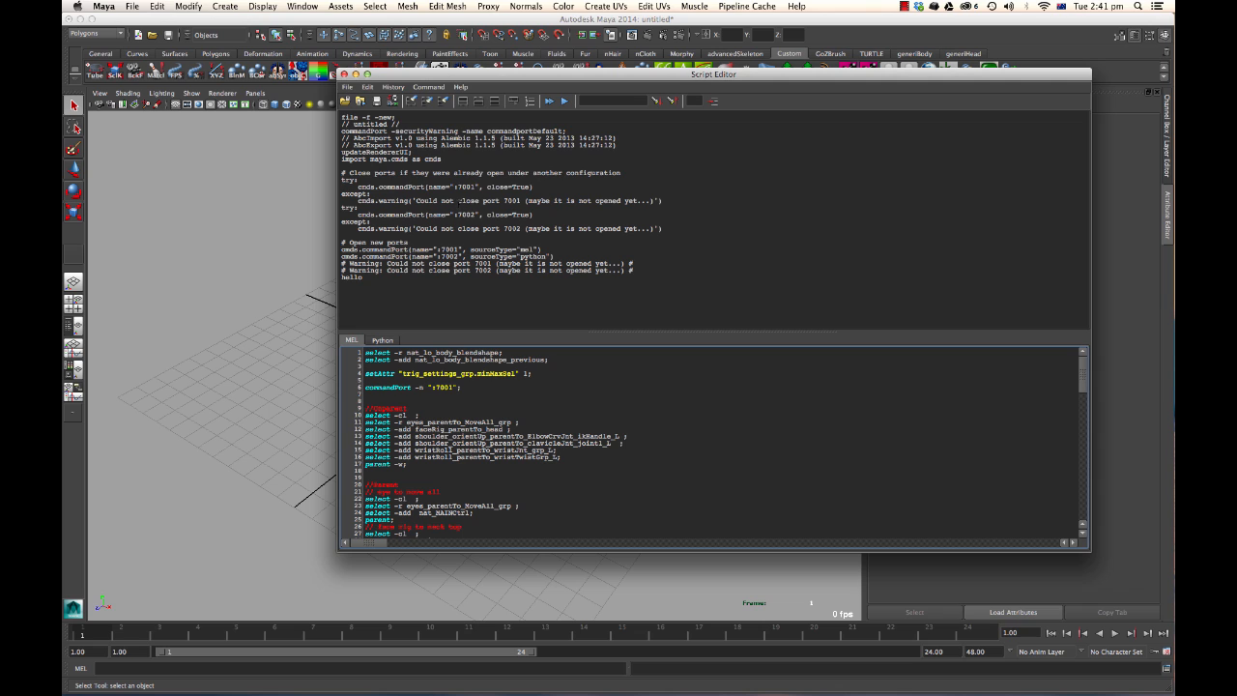
click(347, 87)
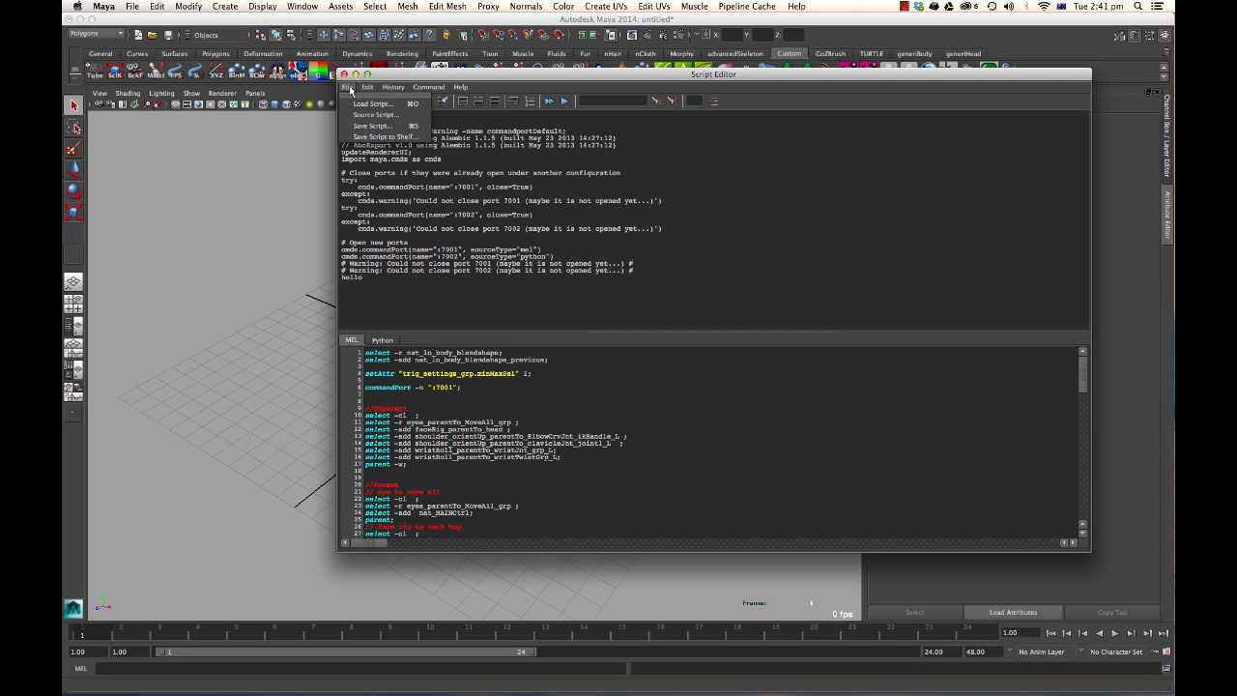
mouse_move(365, 88)
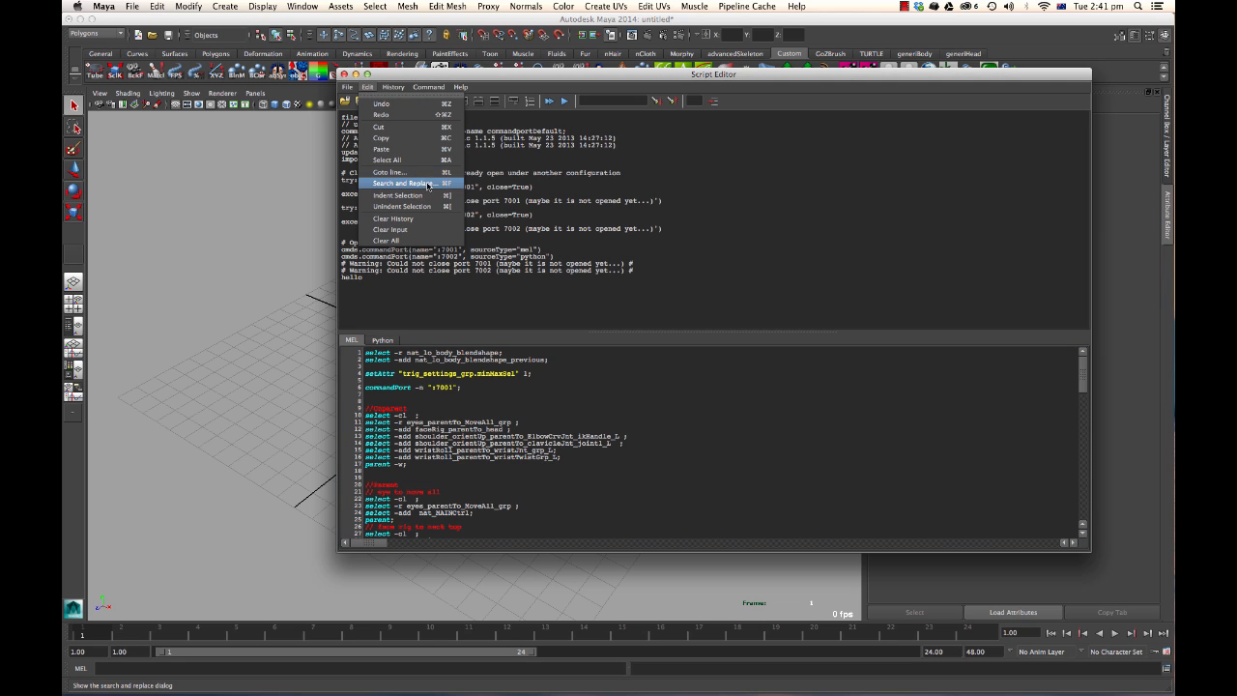
key(Escape)
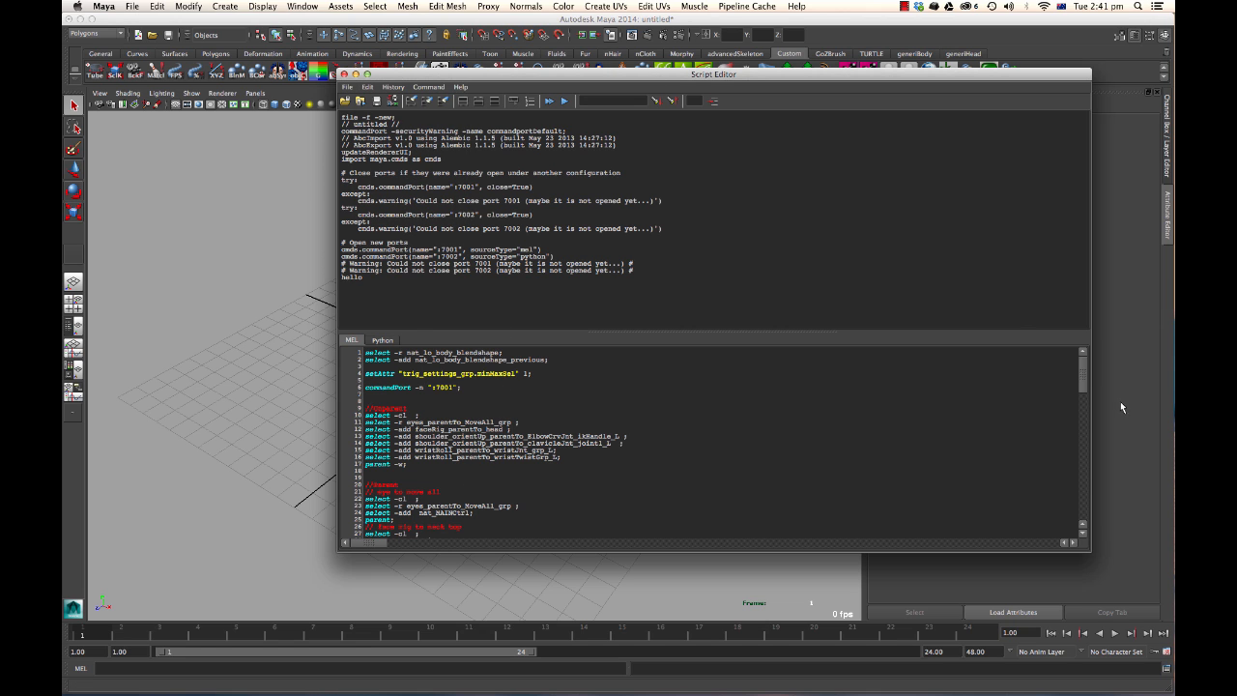
Resize the Script Editor window smaller and move it out of the way of the viewport.
drag(1091, 551, 761, 447)
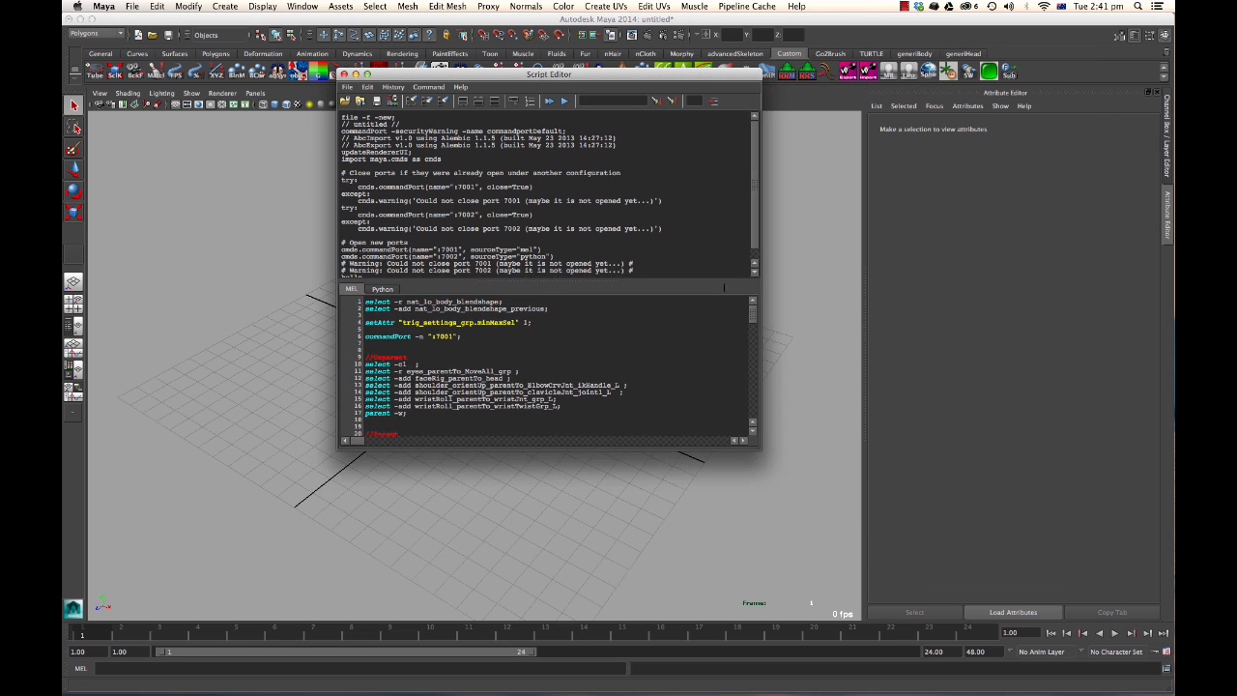
drag(544, 75, 792, 63)
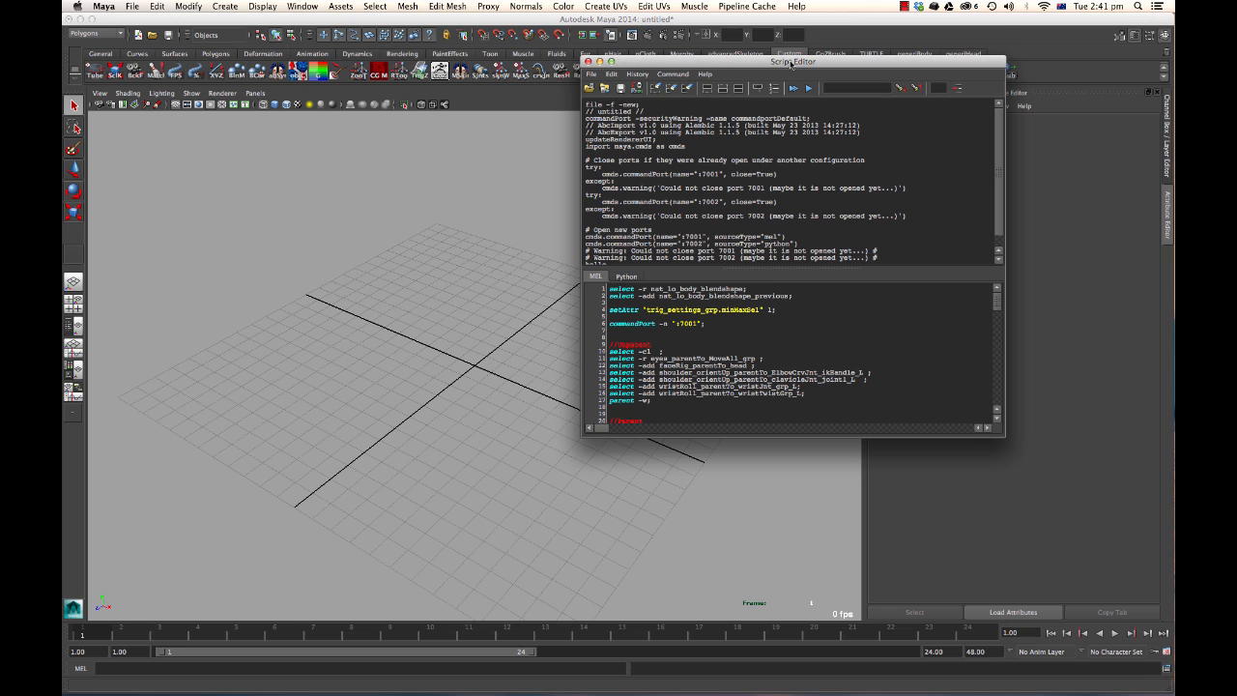
Switch to the browser and page through the Sublime Text website's demonstration slides.
key(super+Tab)
key(super+Tab)
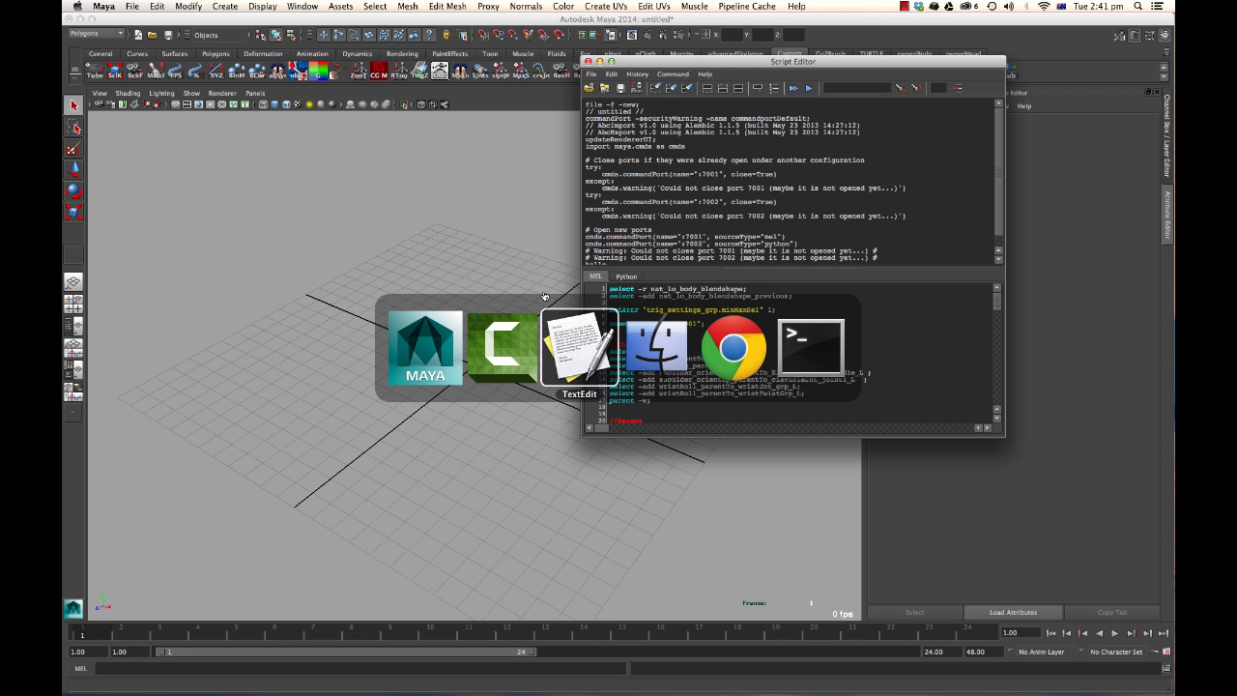
key(super+Tab)
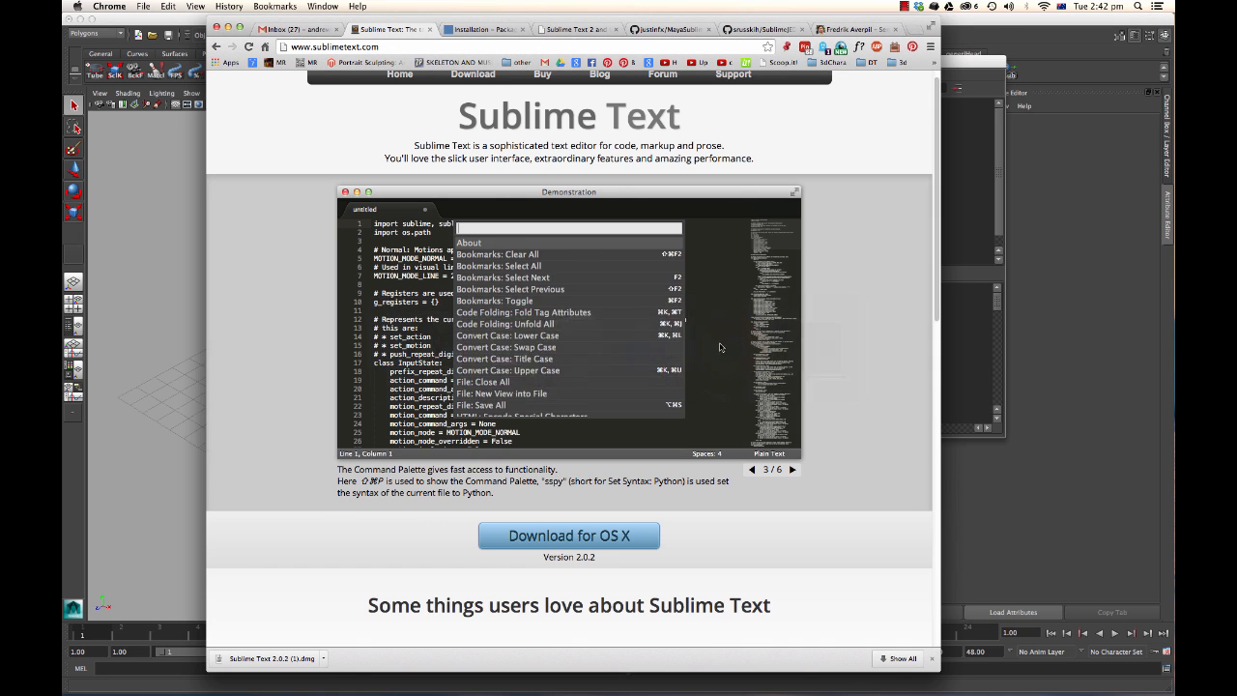
scroll(327, 142, up, 1)
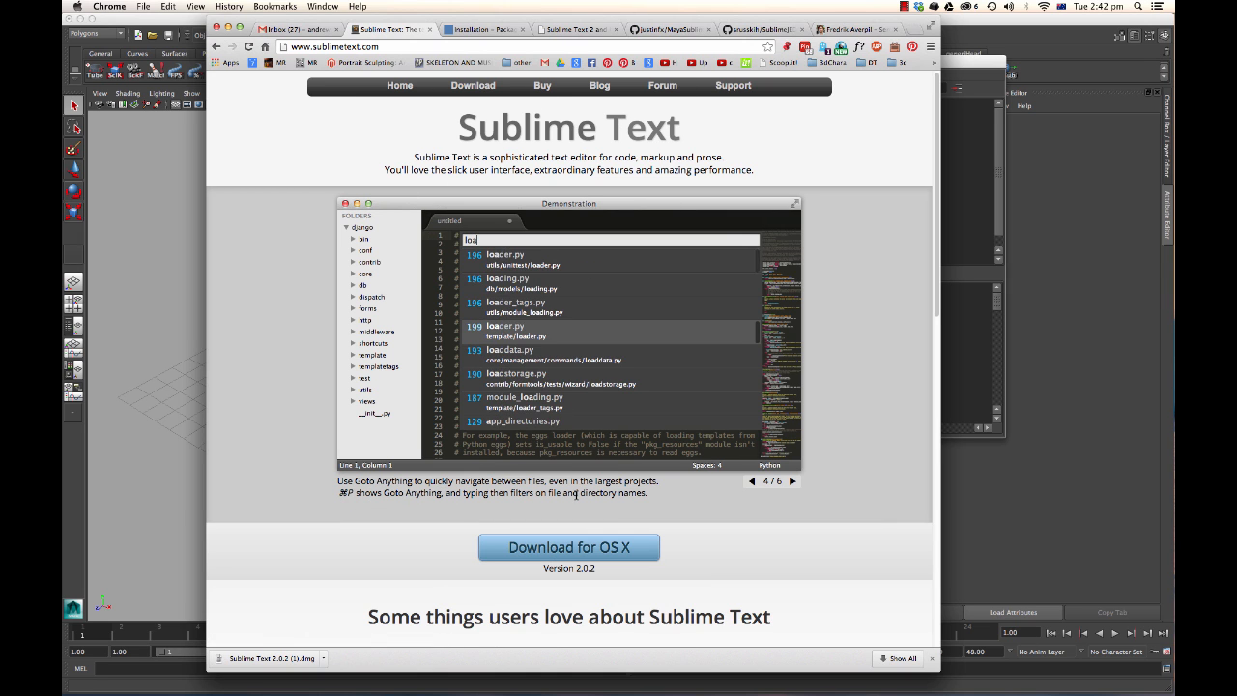
triple_click(502, 477)
click(511, 481)
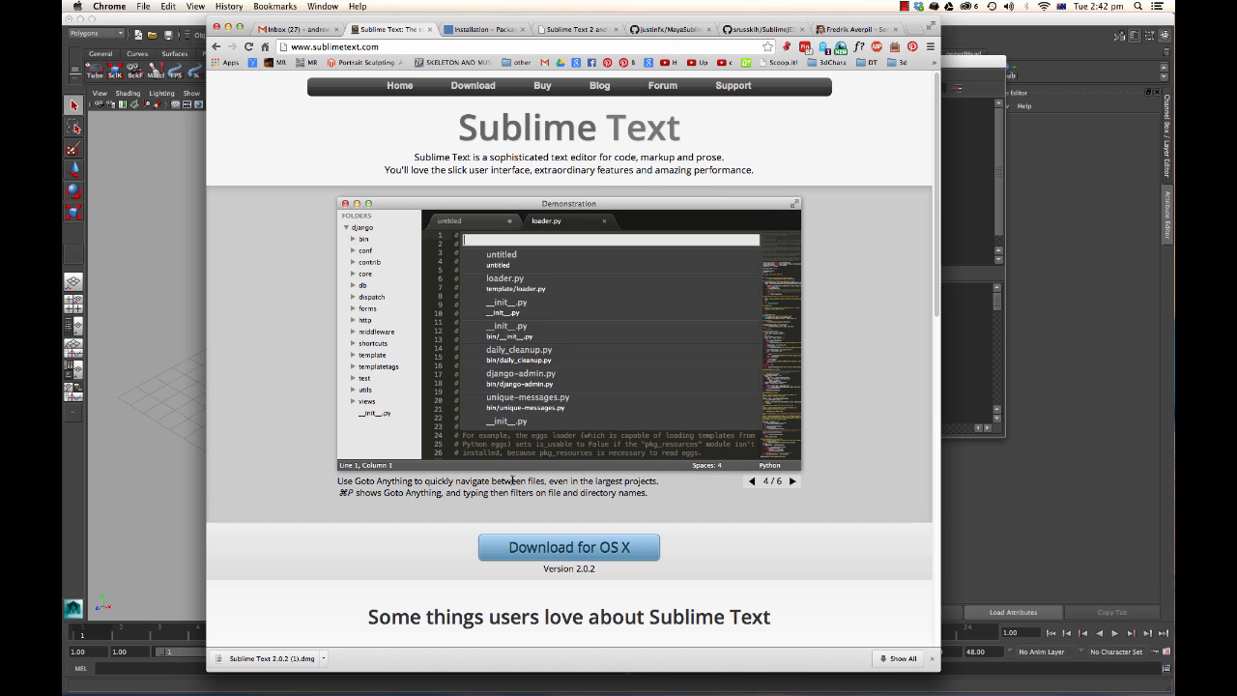
triple_click(530, 480)
click(551, 493)
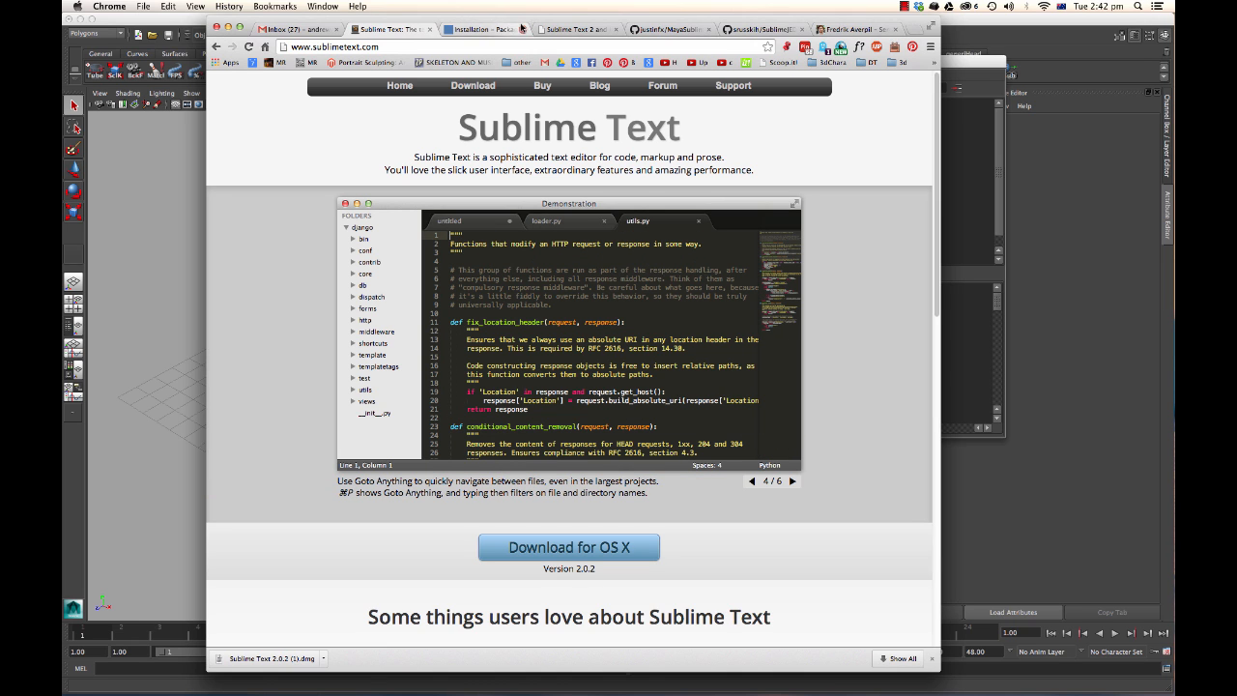
Open the Sublime Text Buy page, then return to the Sublime Text home page.
click(543, 87)
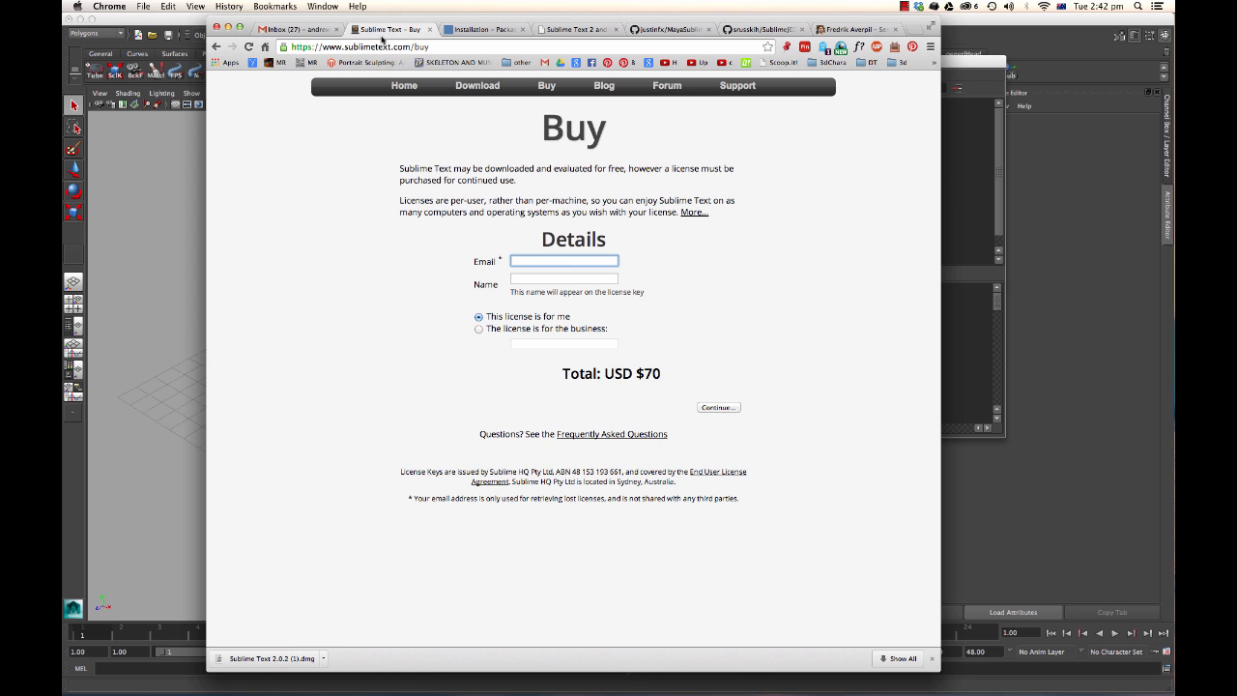
click(217, 47)
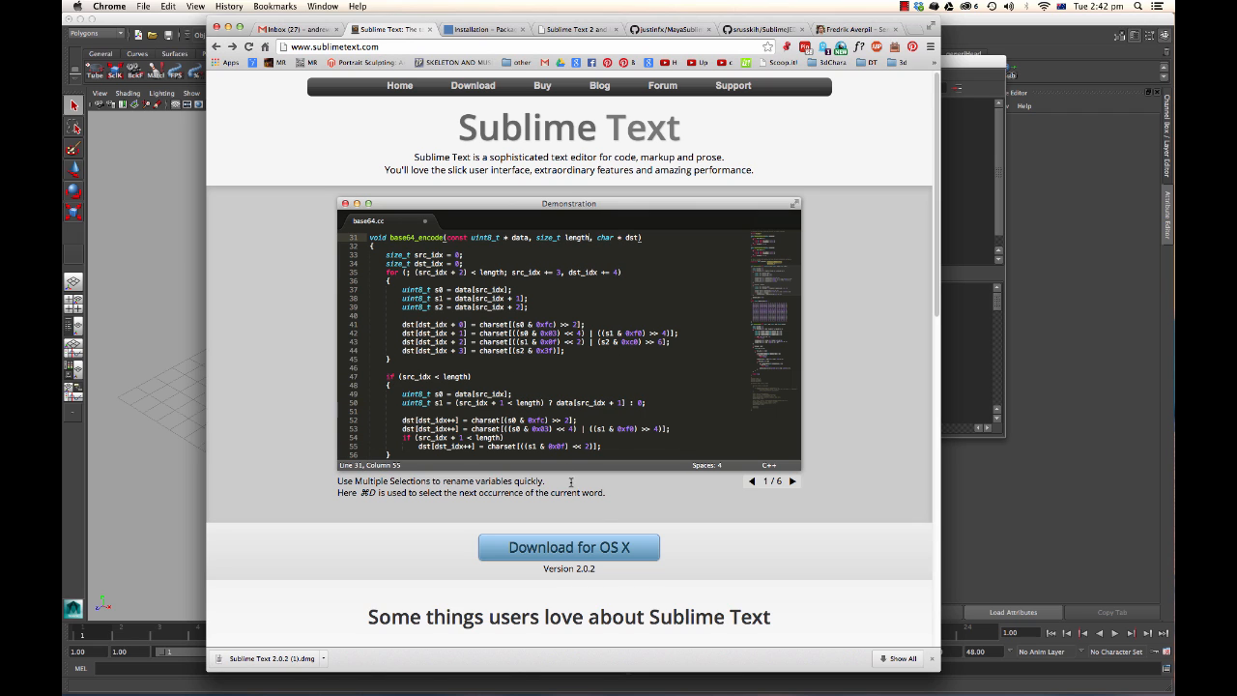
mouse_move(542, 556)
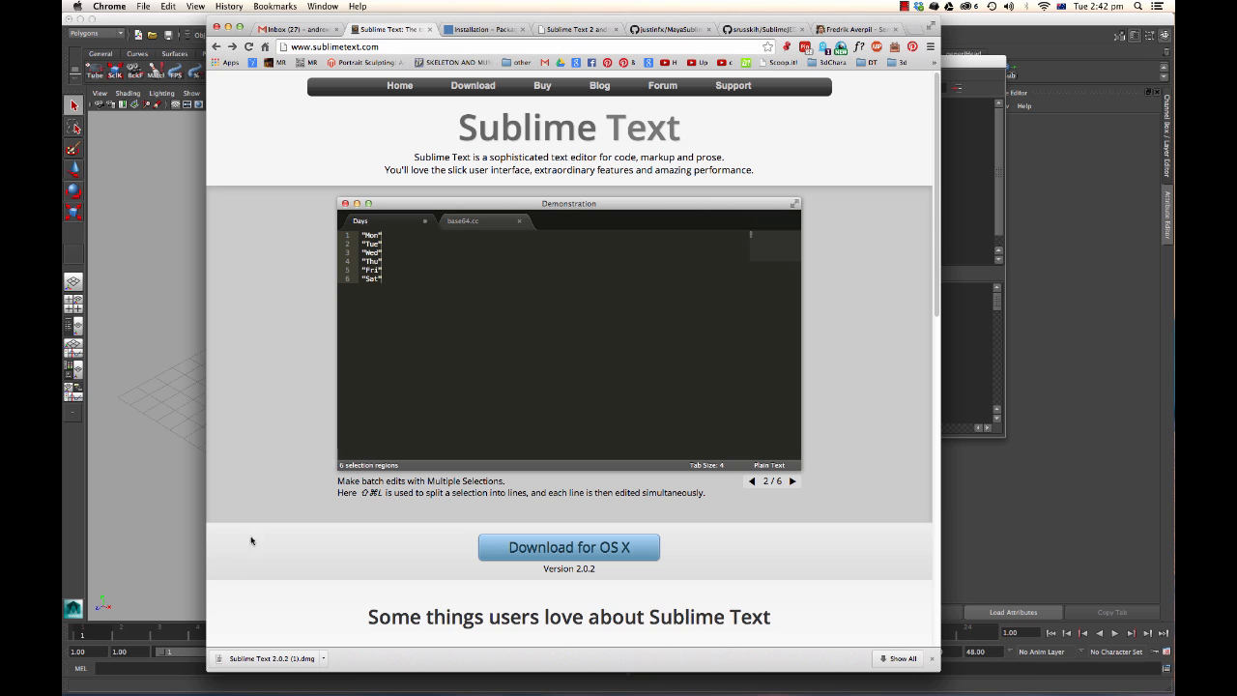
mouse_move(261, 686)
Open the downloaded Sublime Text 2.0.2.dmg and copy Sublime Text 2 into the Applications folder.
key(super+Tab)
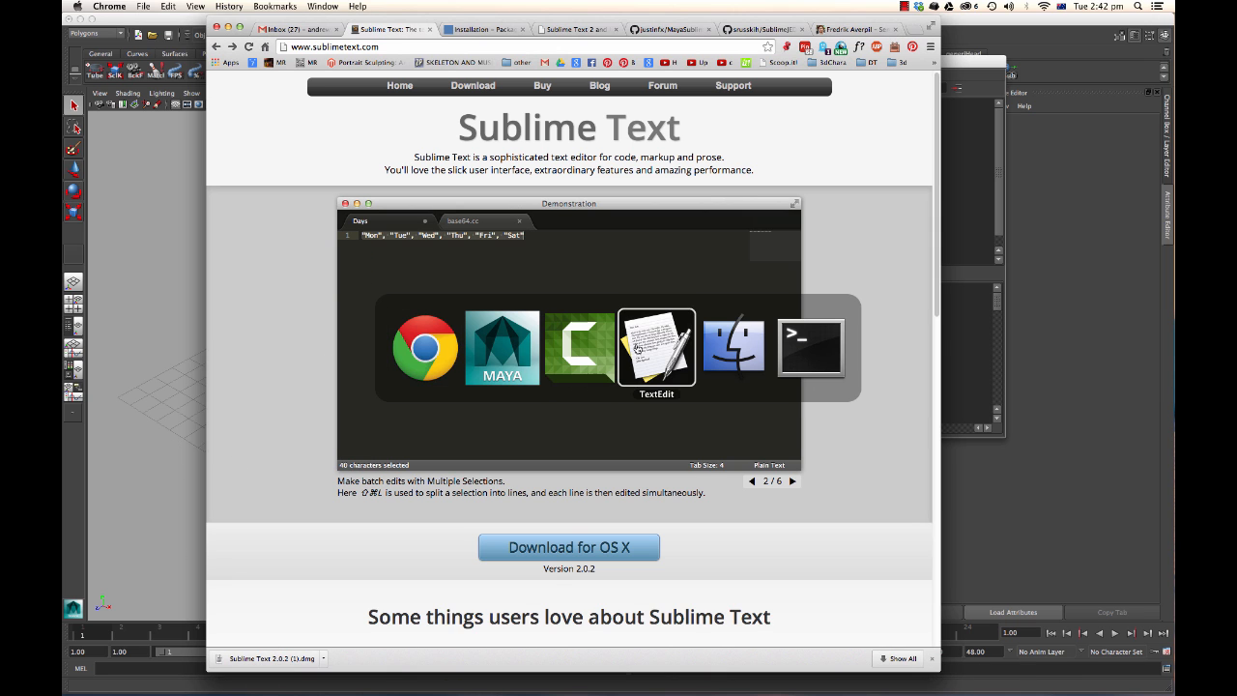
drag(273, 361, 293, 282)
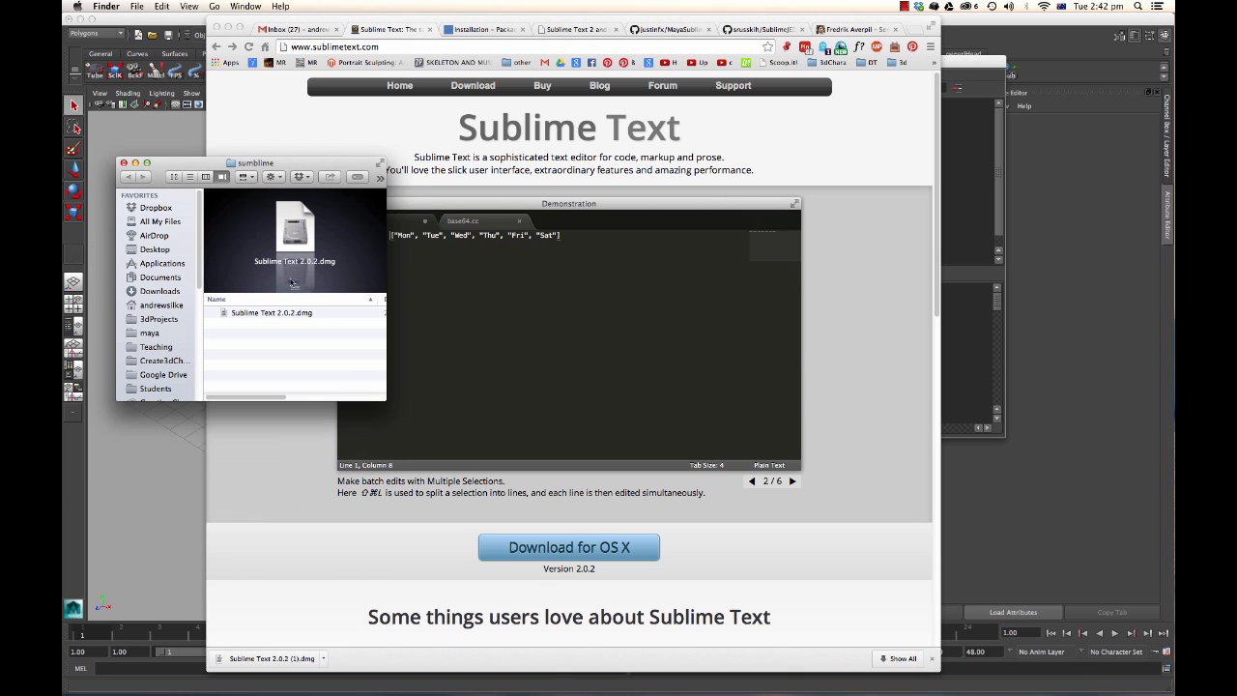
double_click(285, 313)
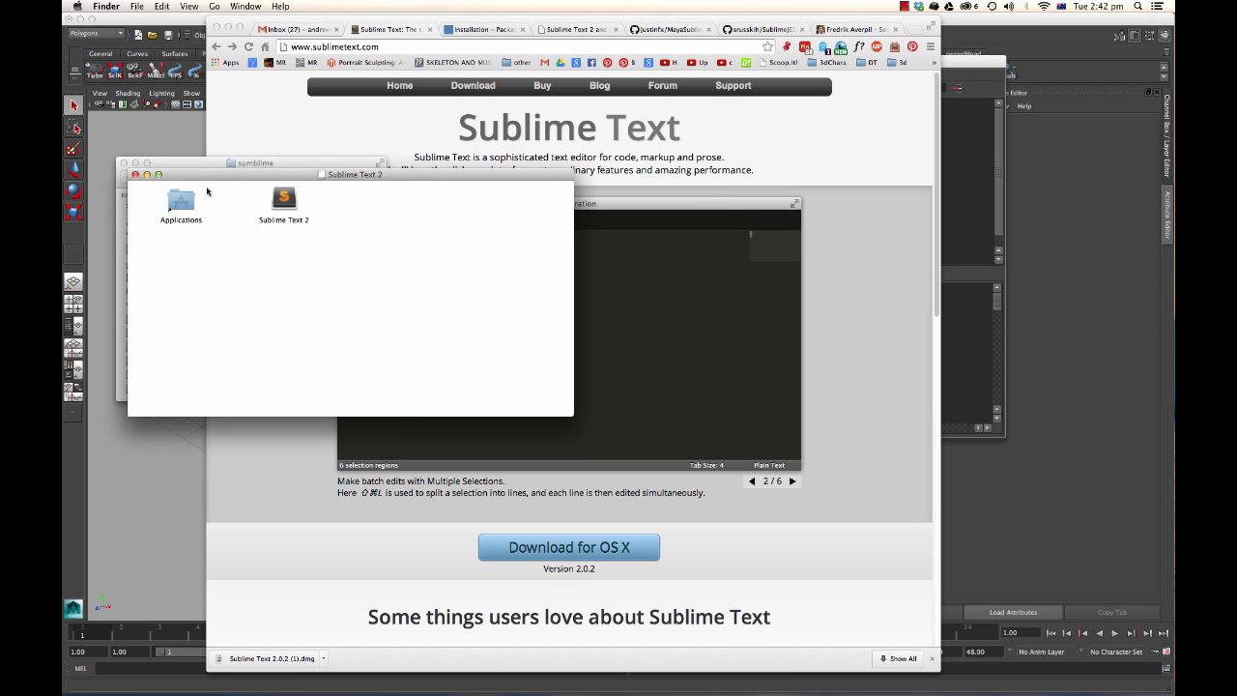
drag(277, 208, 182, 205)
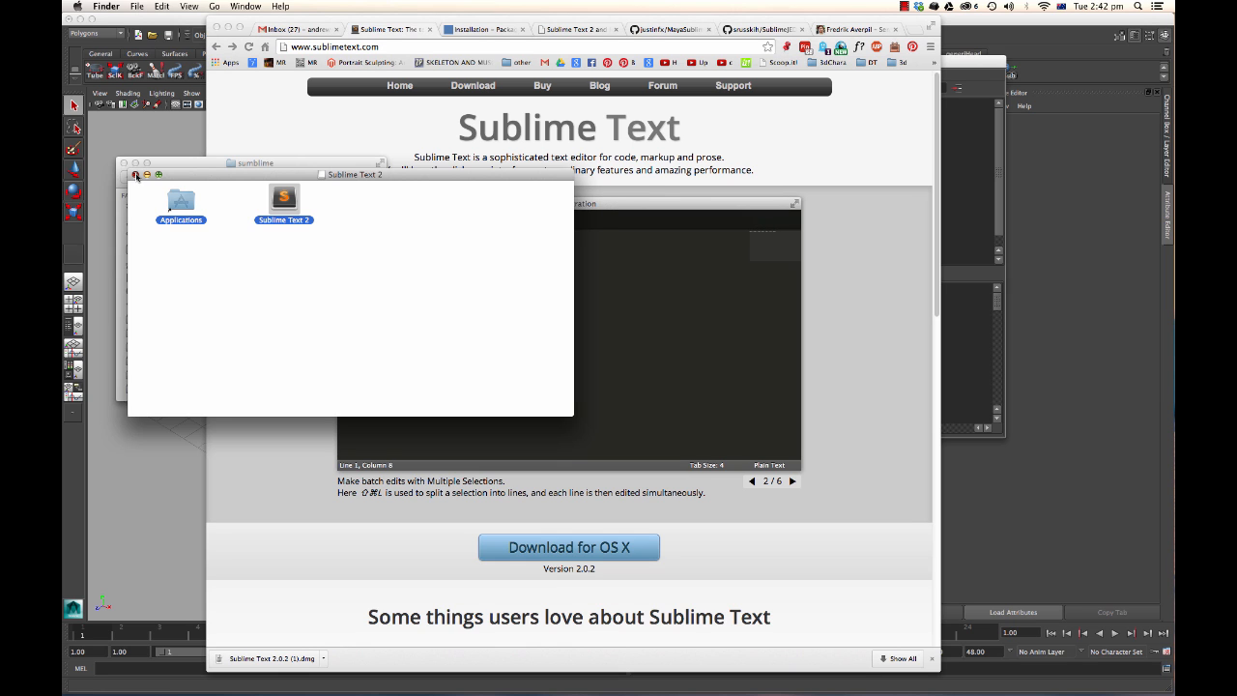
click(136, 174)
mouse_move(720, 694)
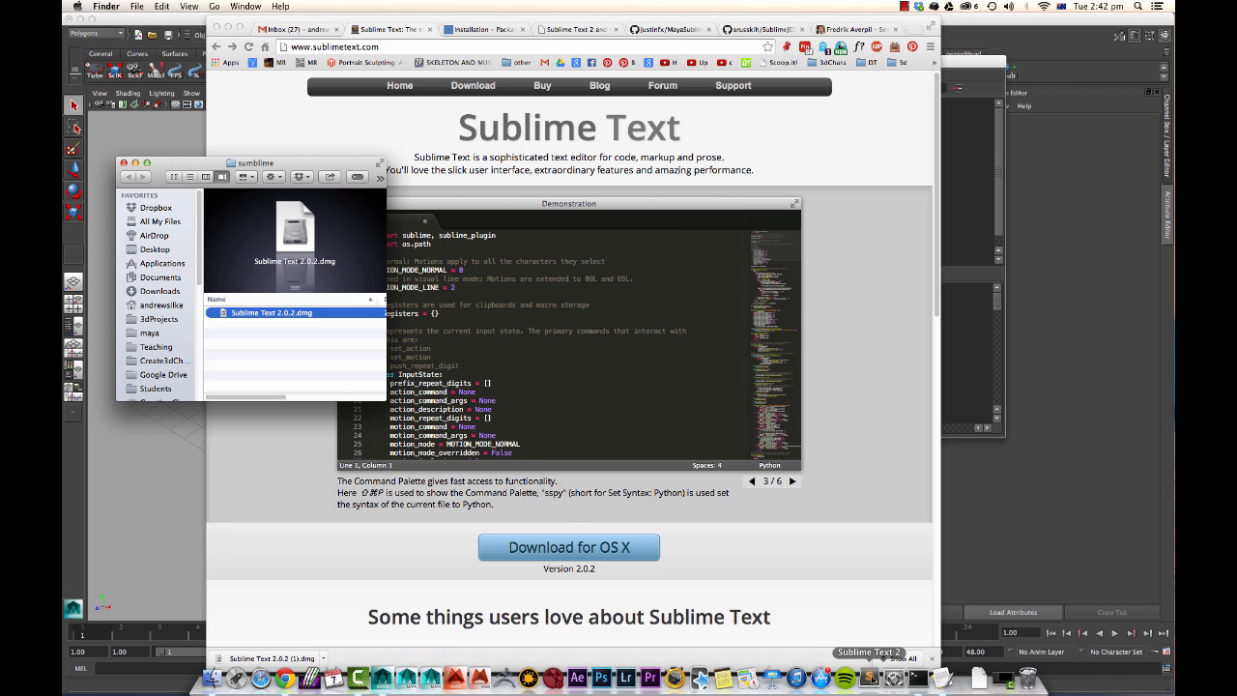
Launch Sublime Text 2 from the Applications folder and confirm opening the downloaded application.
click(165, 263)
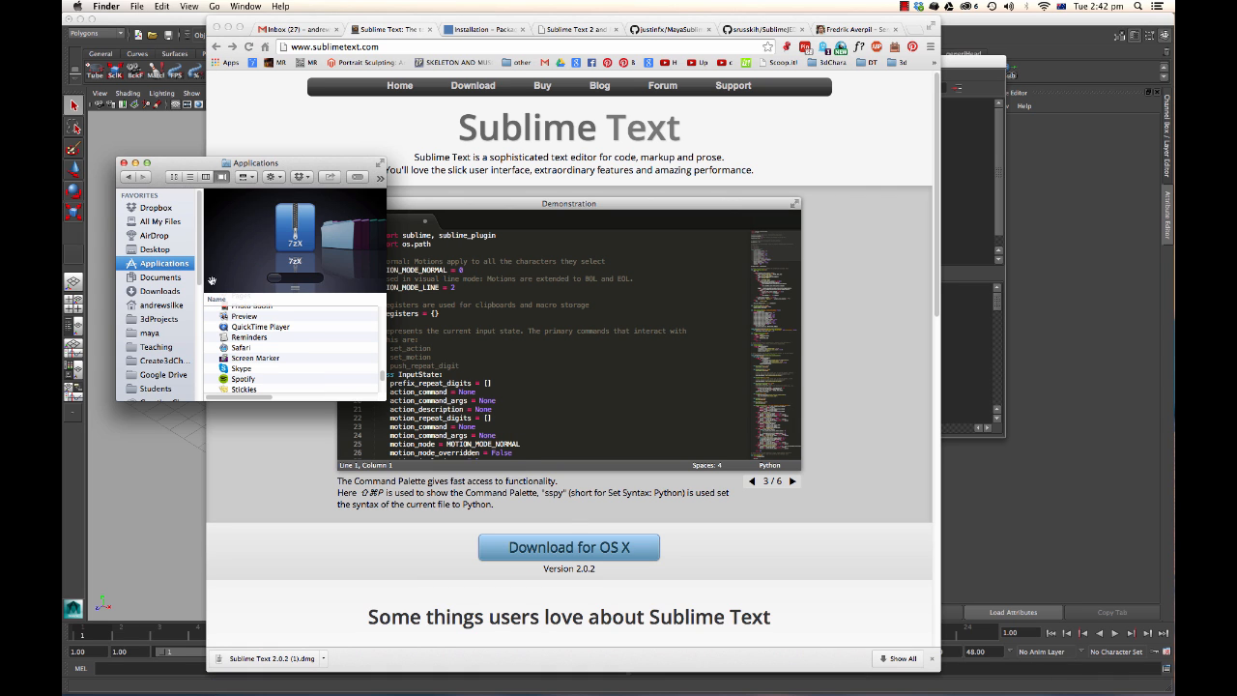
click(256, 346)
scroll(259, 353, down, 2)
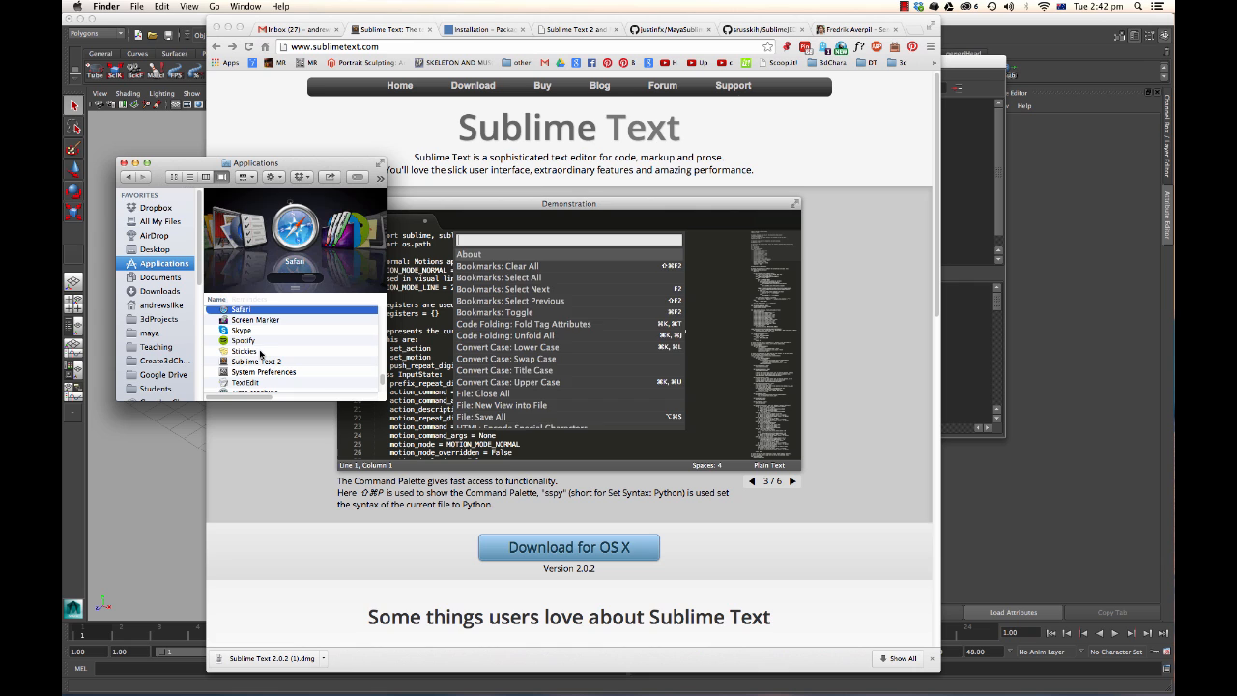
click(259, 365)
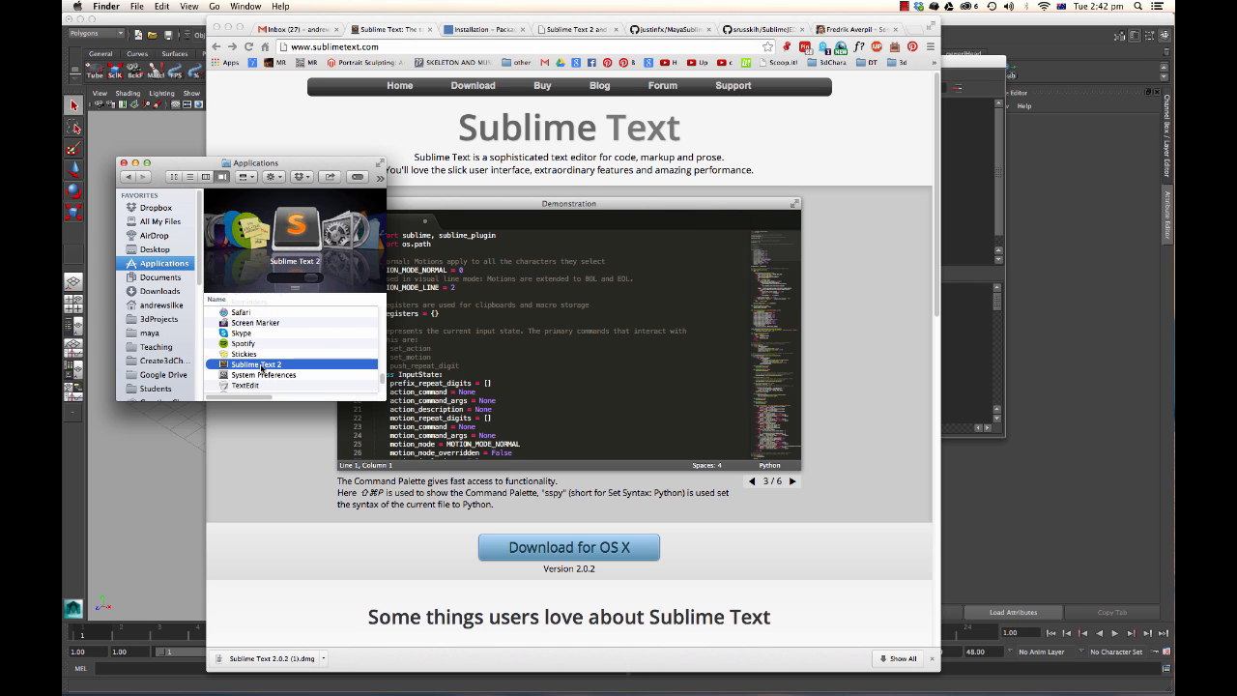
mouse_move(261, 367)
mouse_down()
mouse_move(464, 576)
mouse_move(541, 691)
mouse_move(863, 681)
mouse_move(889, 659)
mouse_move(403, 408)
mouse_move(271, 371)
mouse_up()
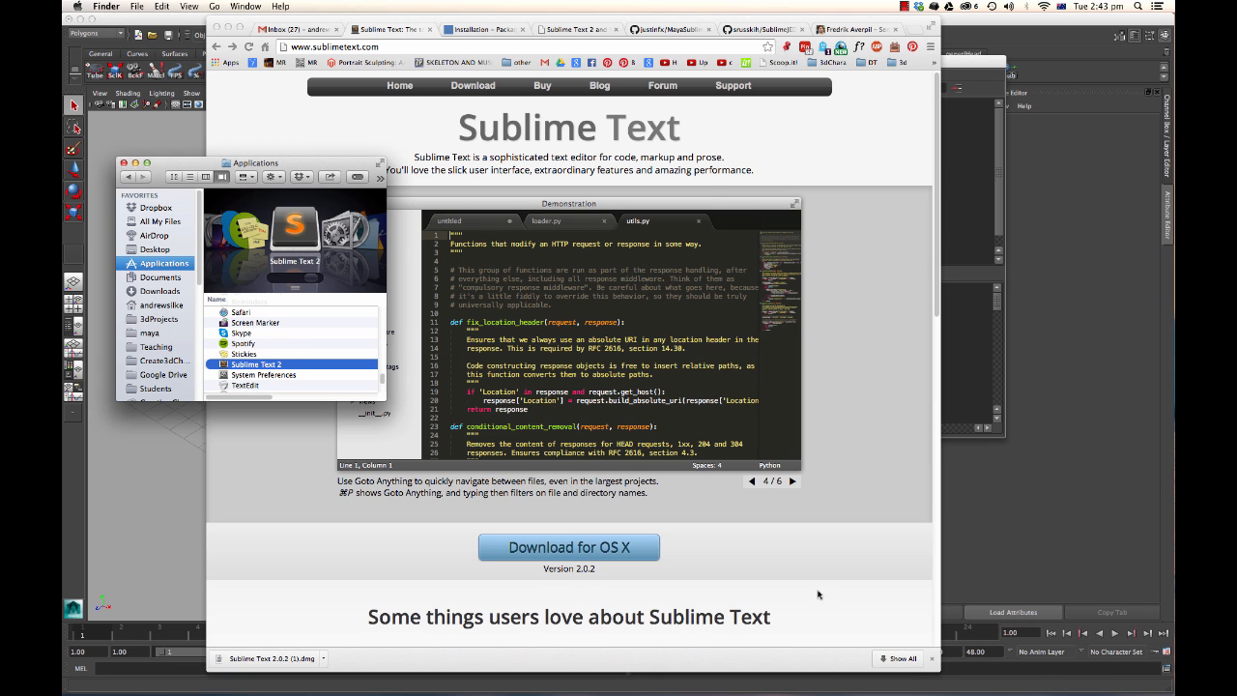
click(706, 247)
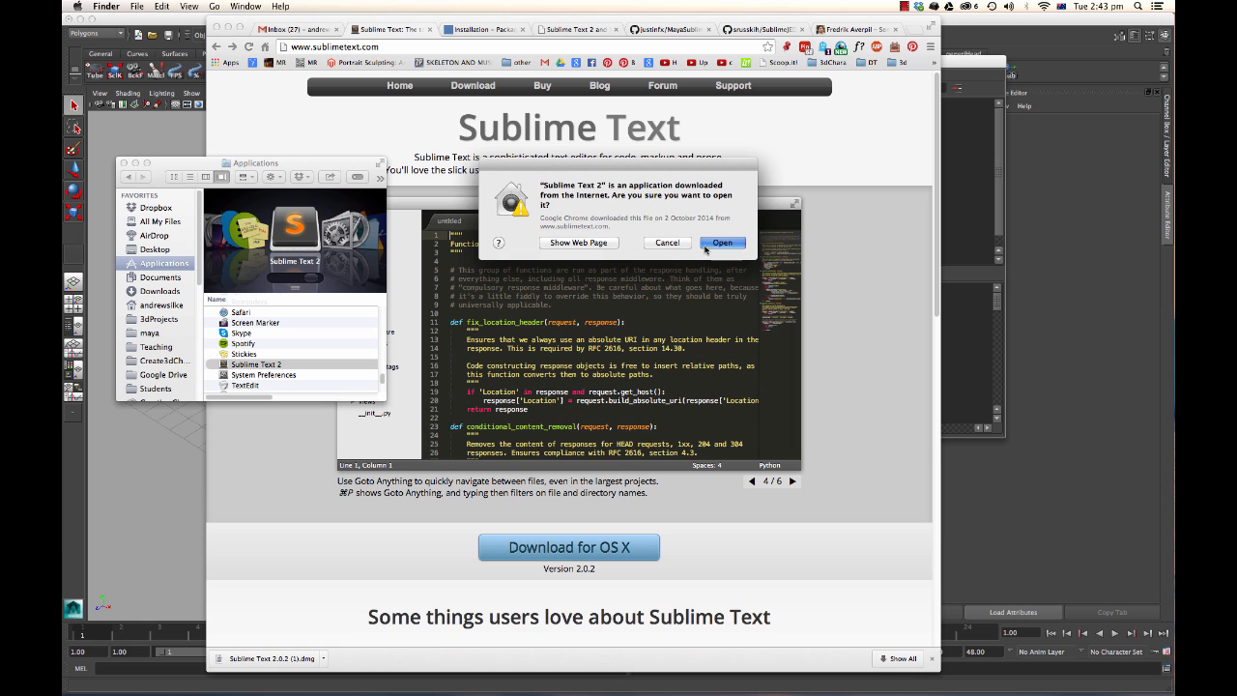
Clear all the text from the untitled.py file and reposition the Sublime Text window.
drag(334, 44, 663, 102)
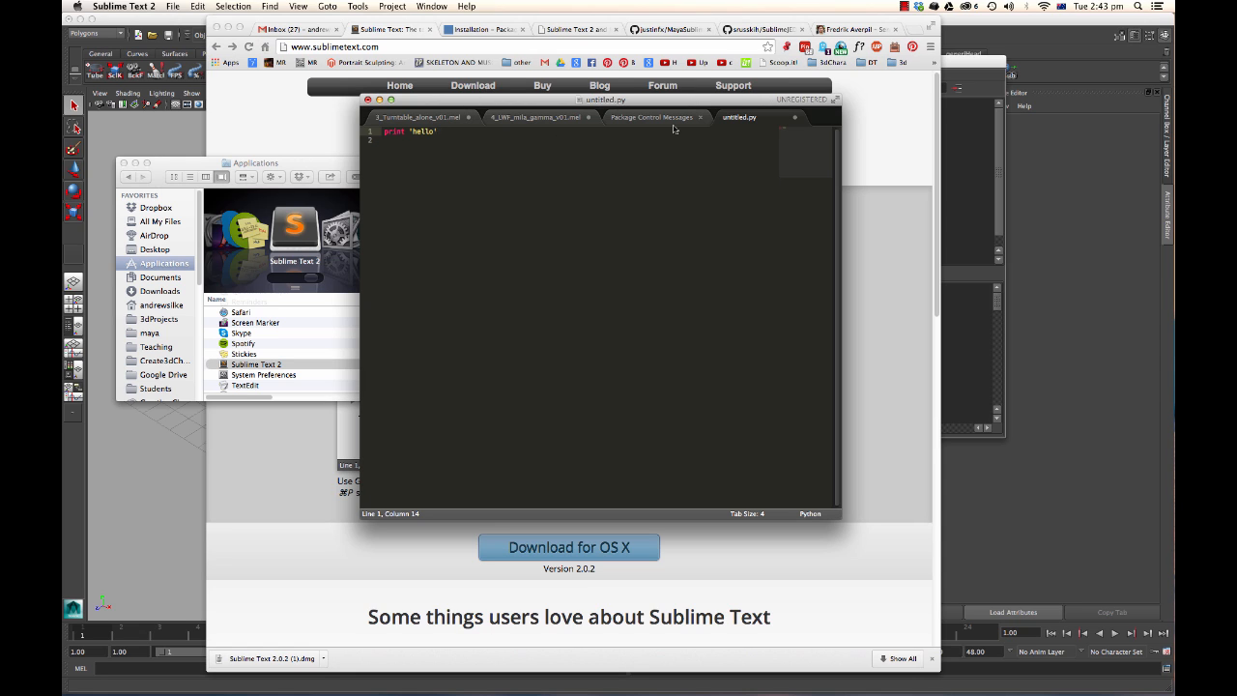
key(super+a)
key(BackSpace)
drag(546, 105, 519, 108)
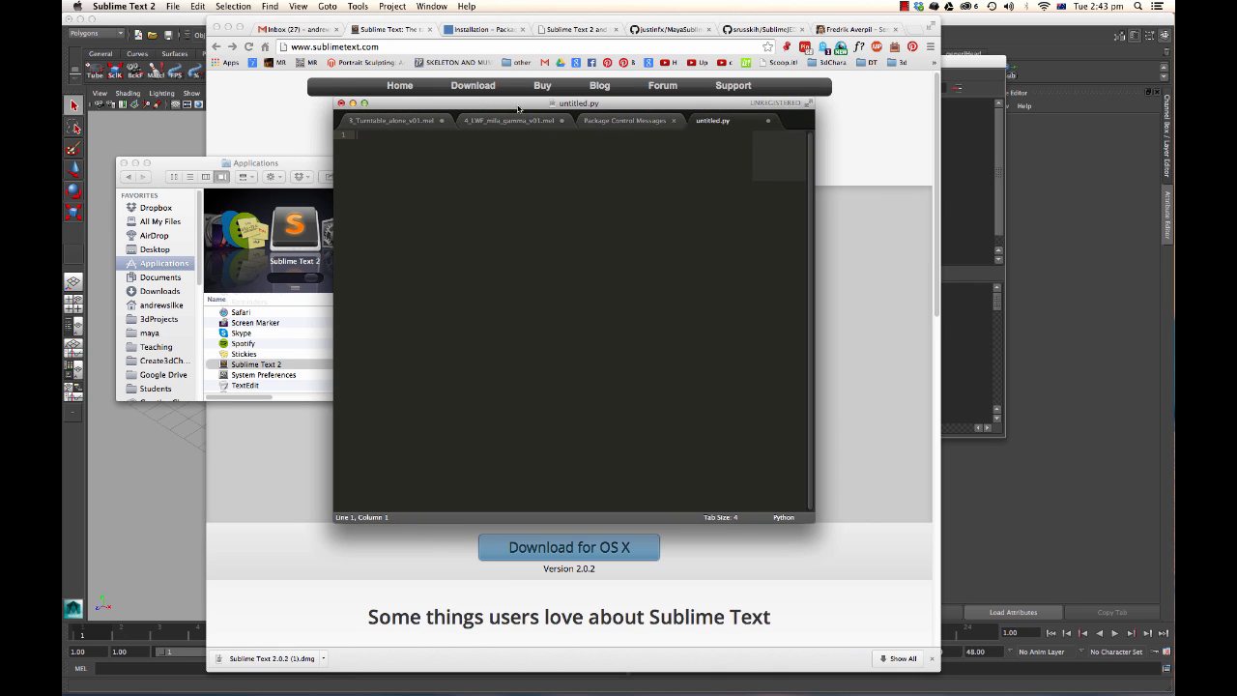
Switch to the TextEdit To Do note and move and resize its window.
key(super+Tab)
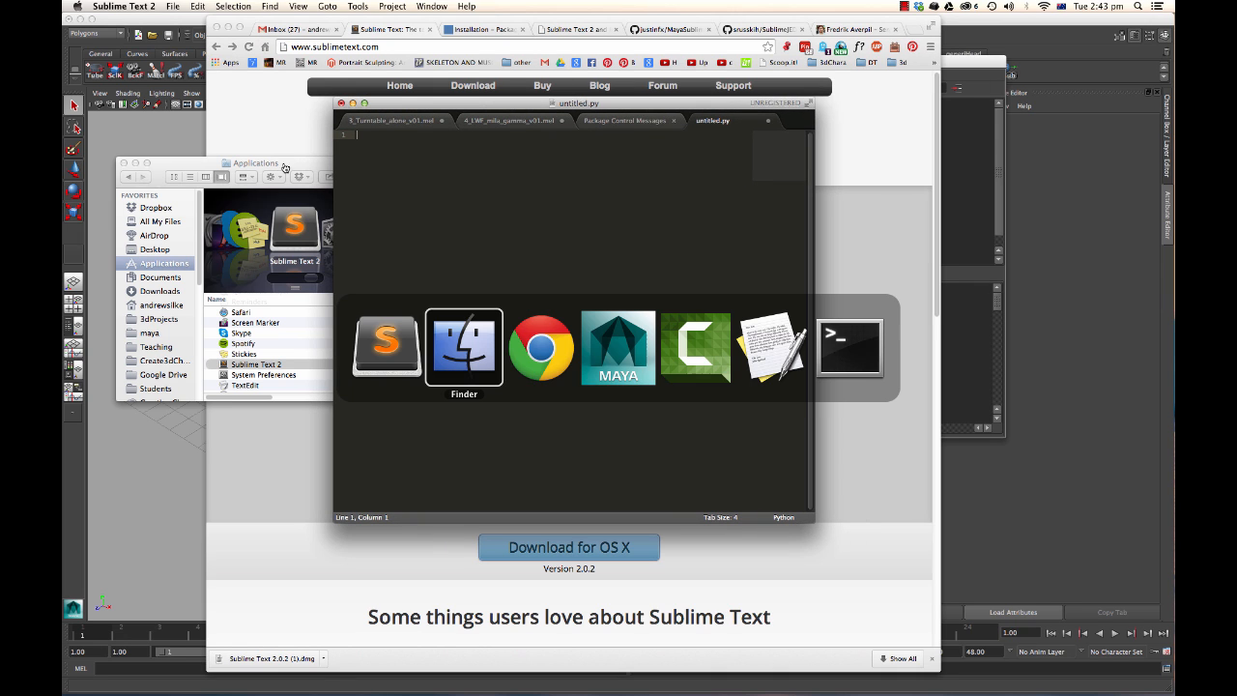
click(787, 350)
drag(375, 86, 333, 55)
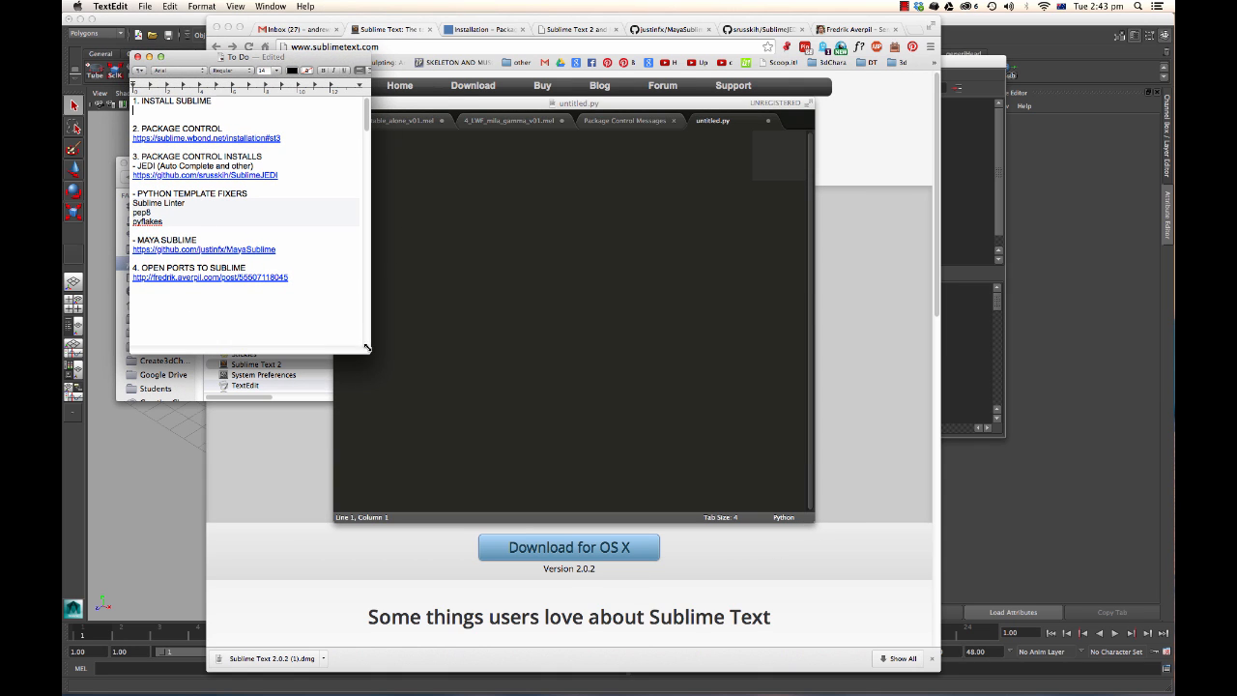
drag(367, 350, 355, 355)
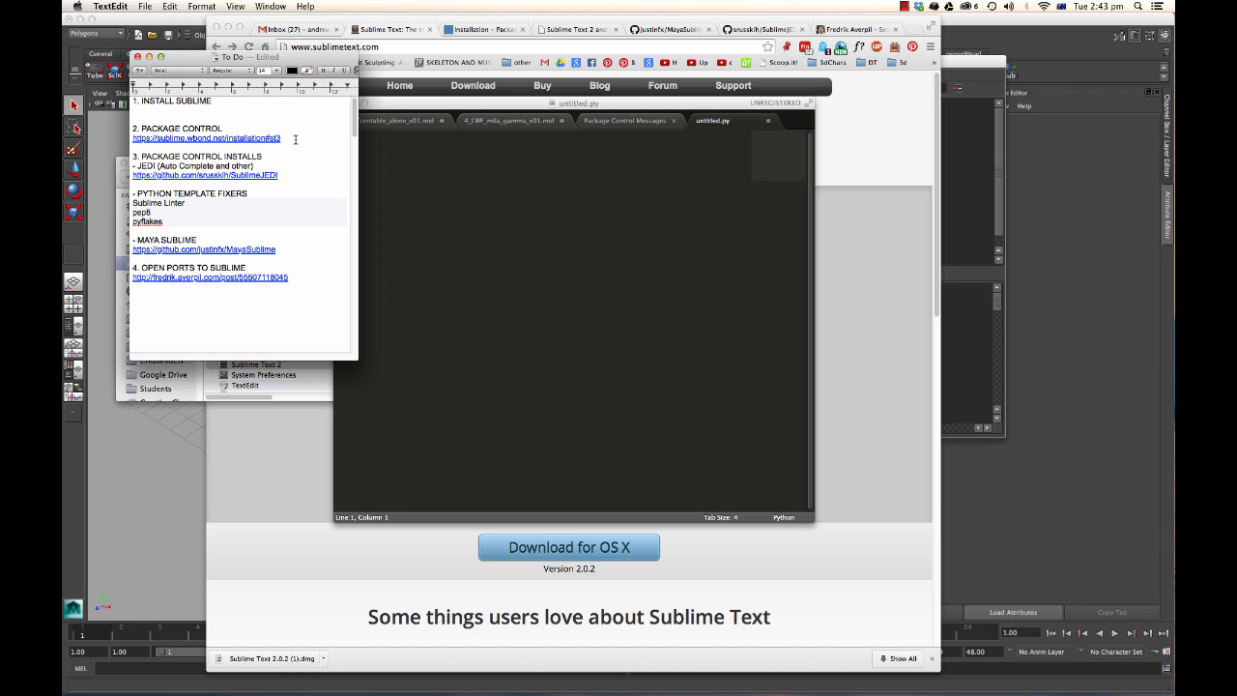
Review the To Do list's Package Control entry and open the Package Control installation page.
drag(295, 139, 135, 128)
click(152, 106)
triple_click(142, 101)
triple_click(214, 127)
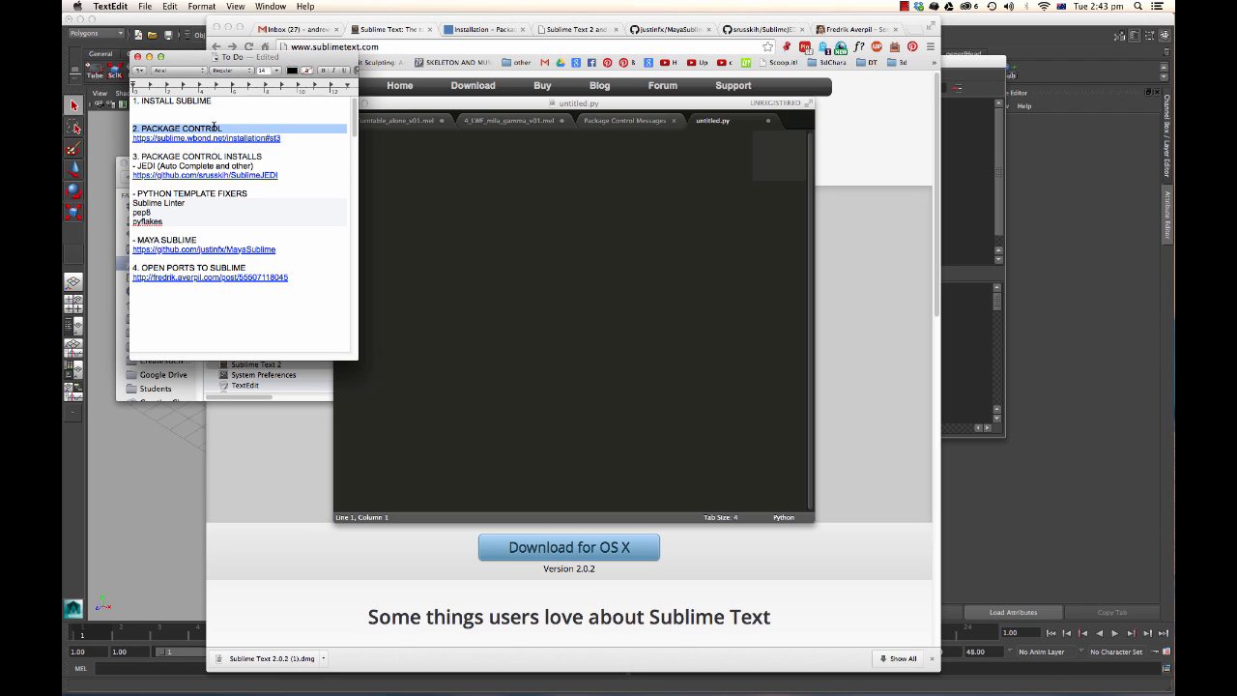
triple_click(284, 138)
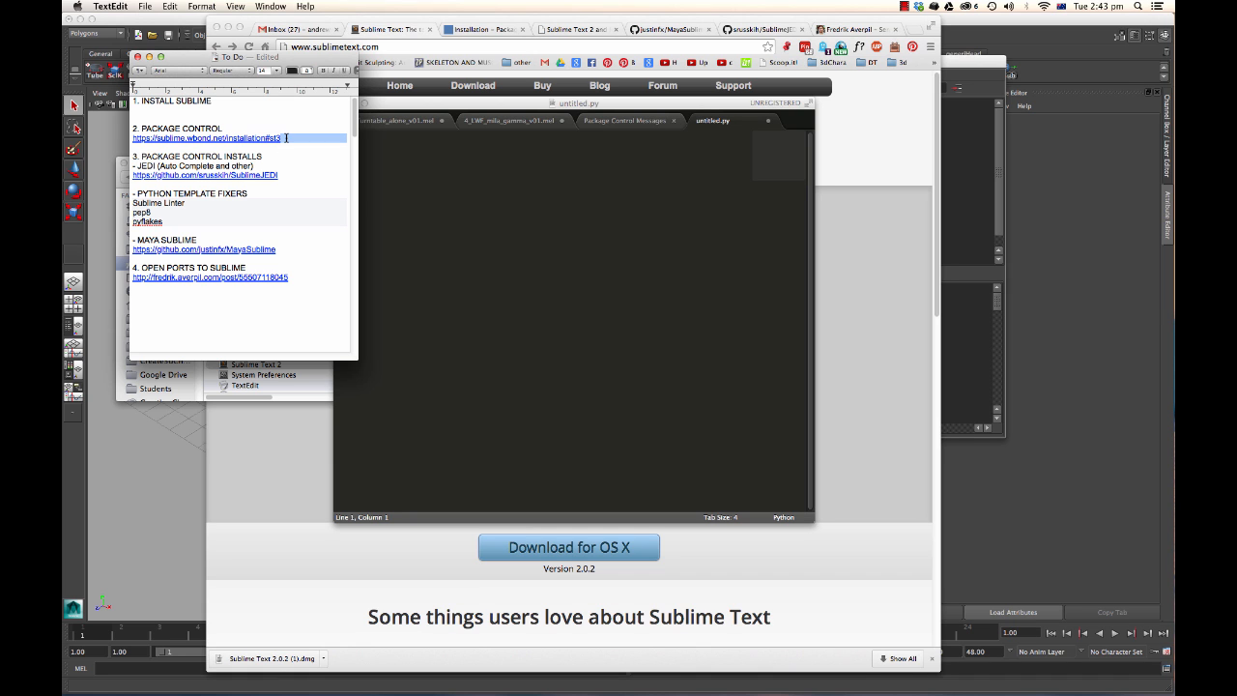
click(495, 31)
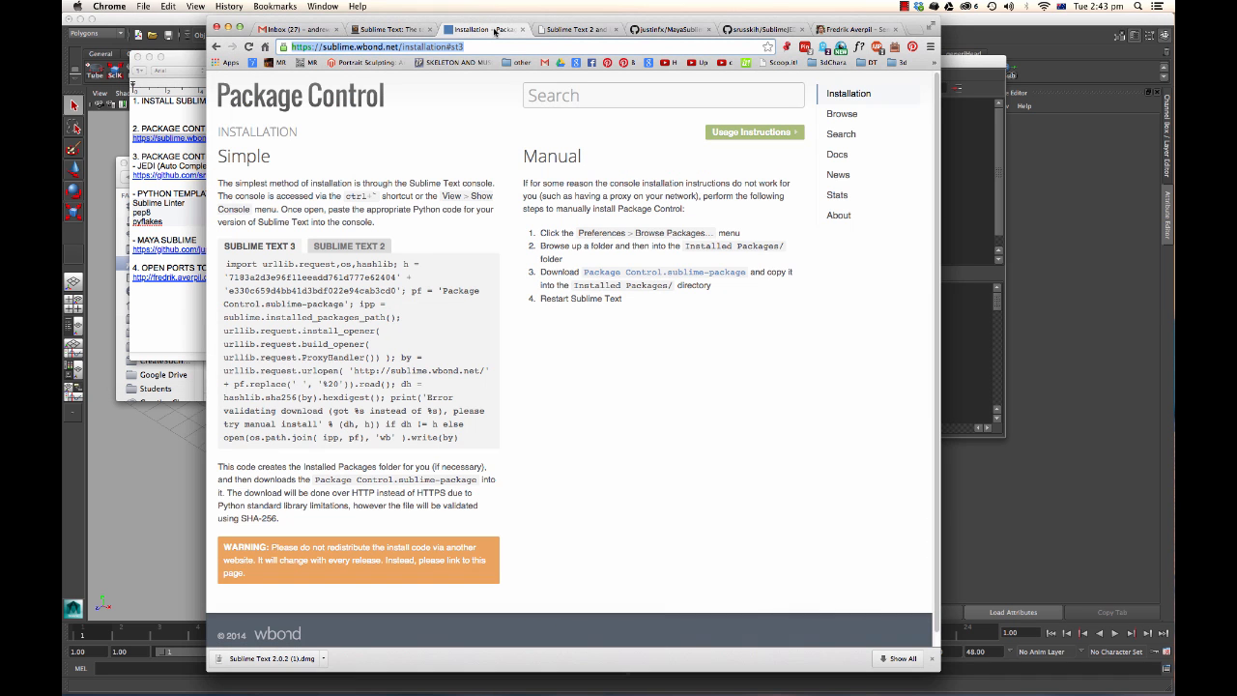
Compare the Sublime Text 3 and Sublime Text 2 install code, ending on the Sublime Text 2 version.
click(272, 249)
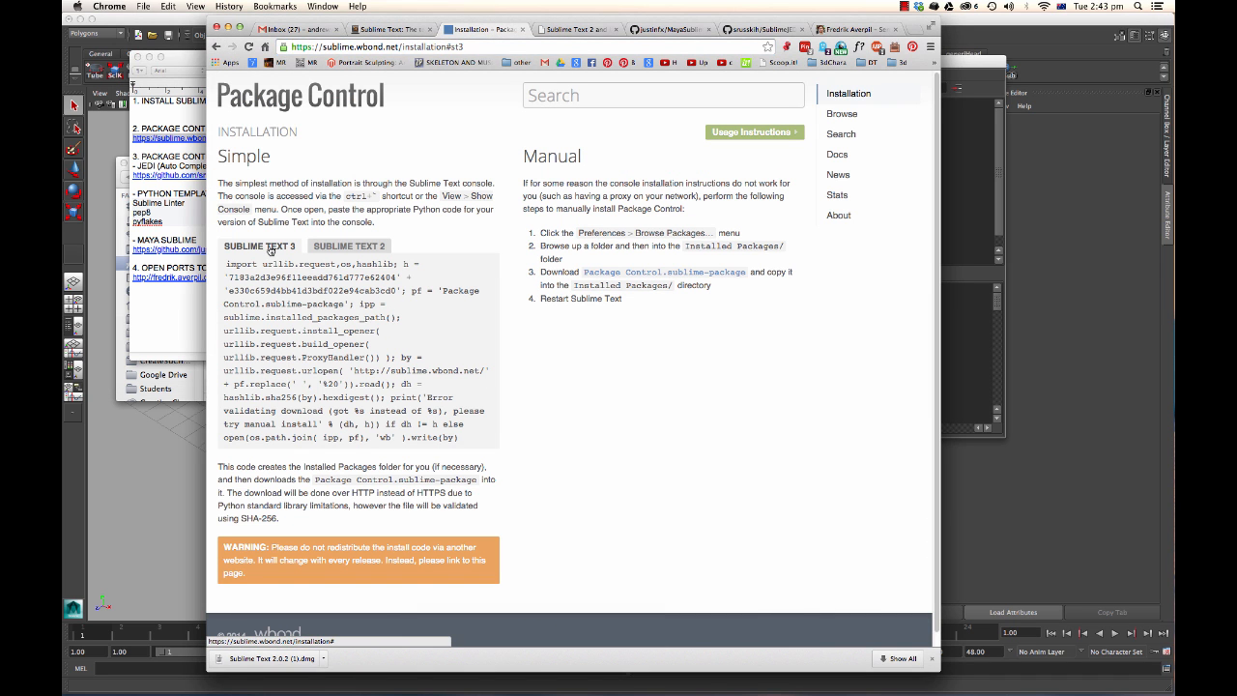
click(347, 247)
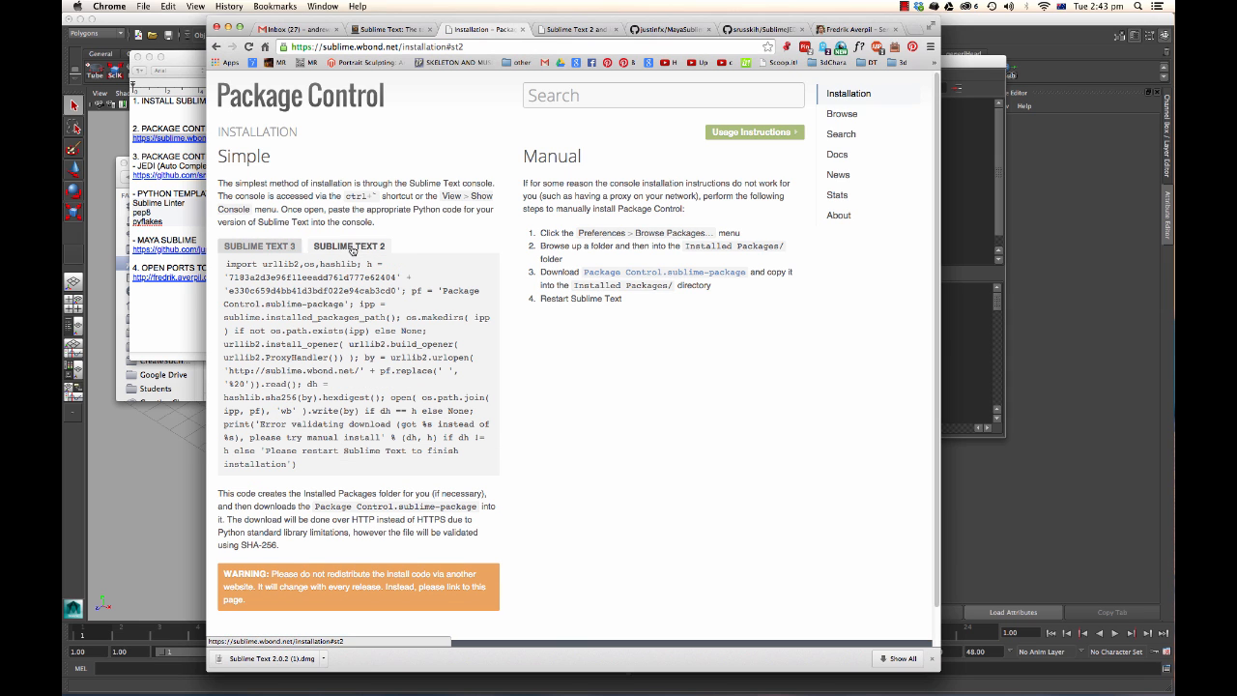
click(272, 253)
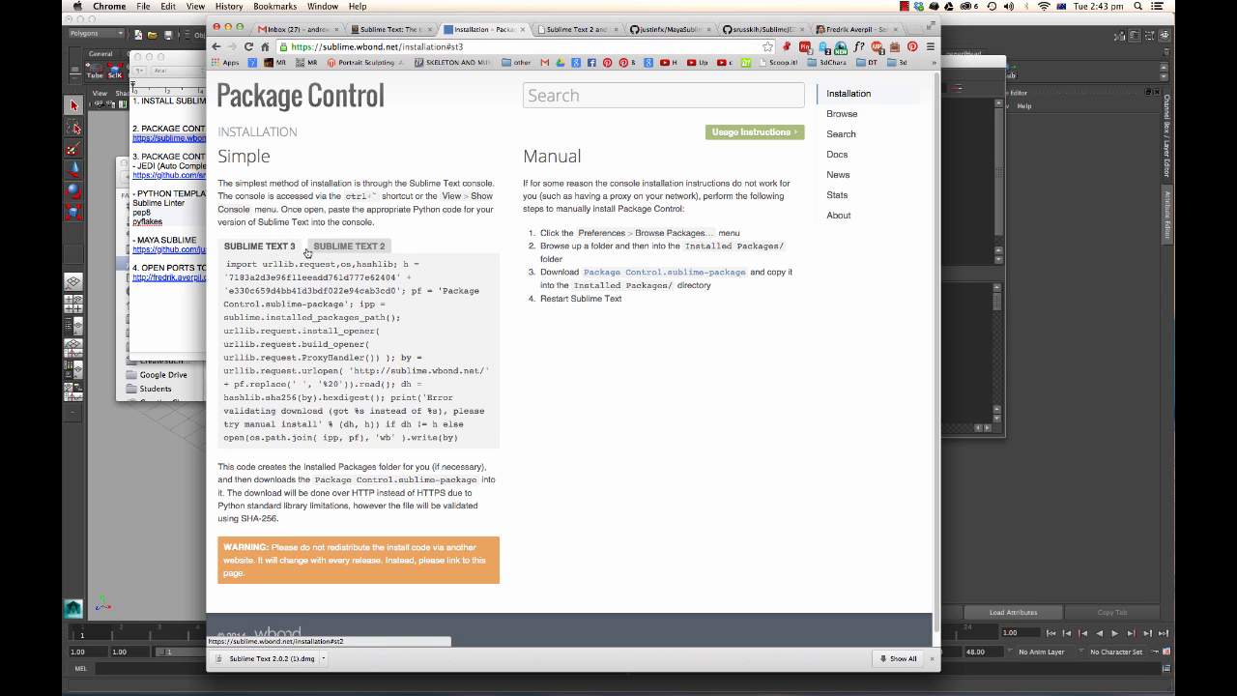
click(335, 249)
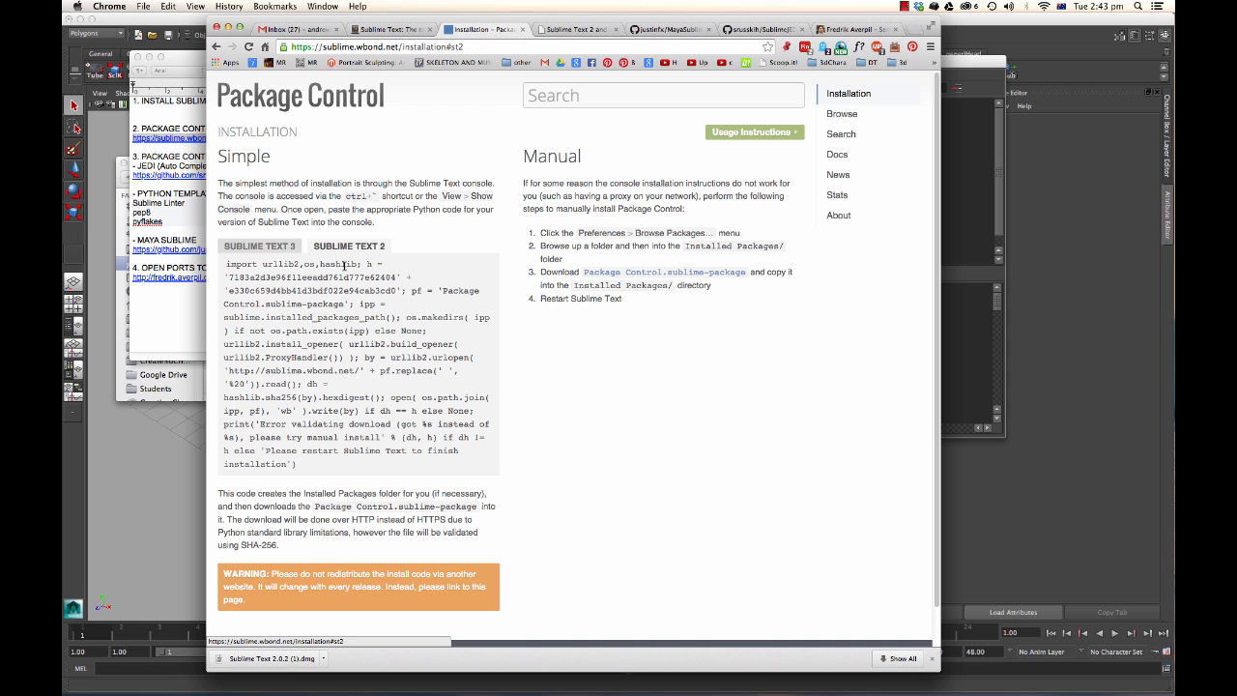
Copy the Sublime Text 2 install code and run it in Sublime Text's console.
click(332, 276)
key(super+c)
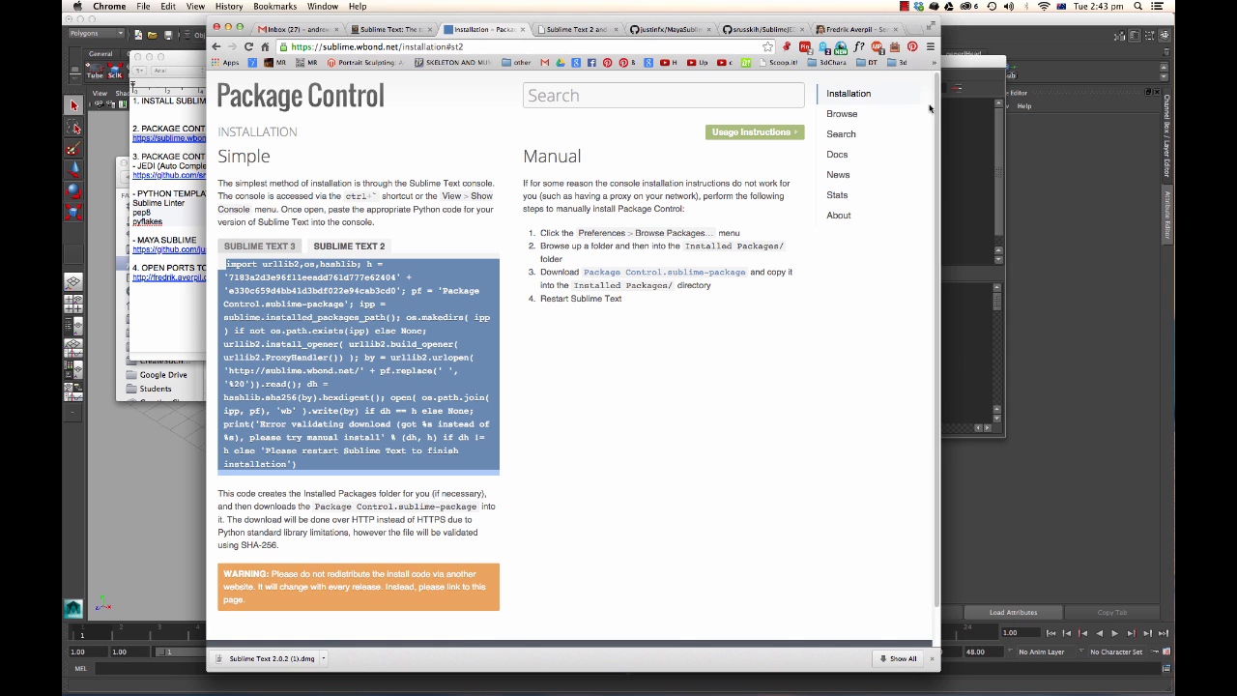
click(957, 71)
key(super+Tab)
key(super+Tab)
key(super+Tab)
key(super+Tab)
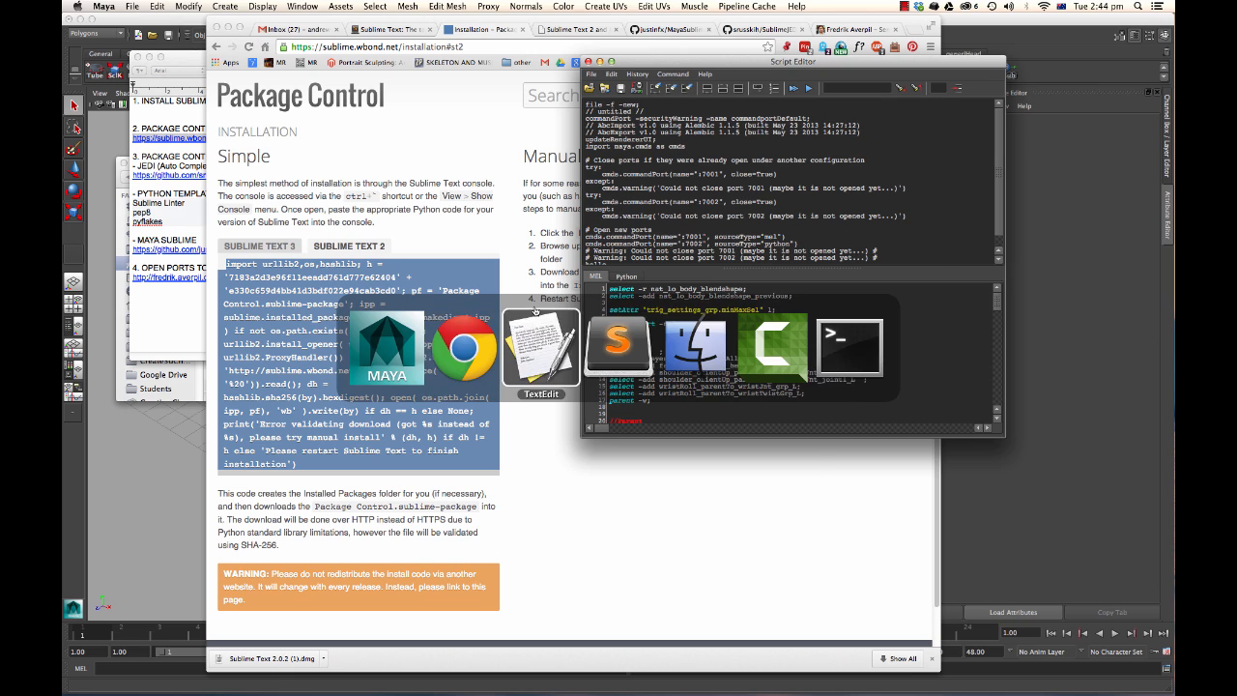
click(358, 6)
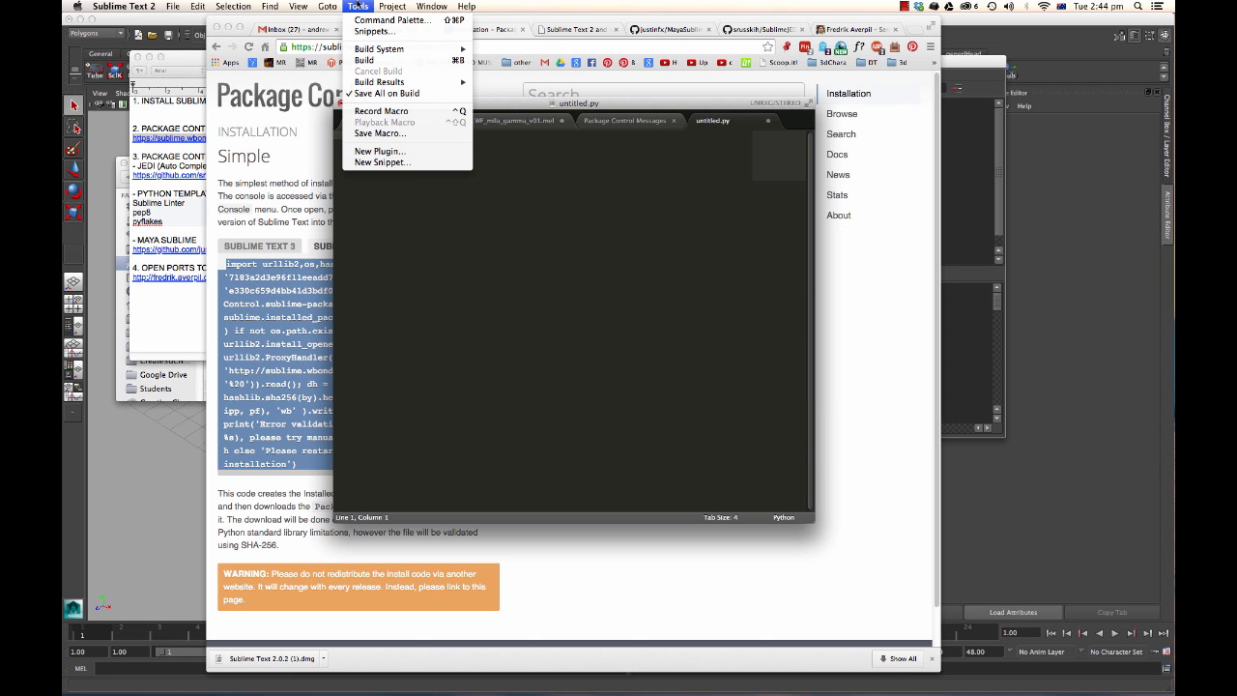
mouse_move(329, 6)
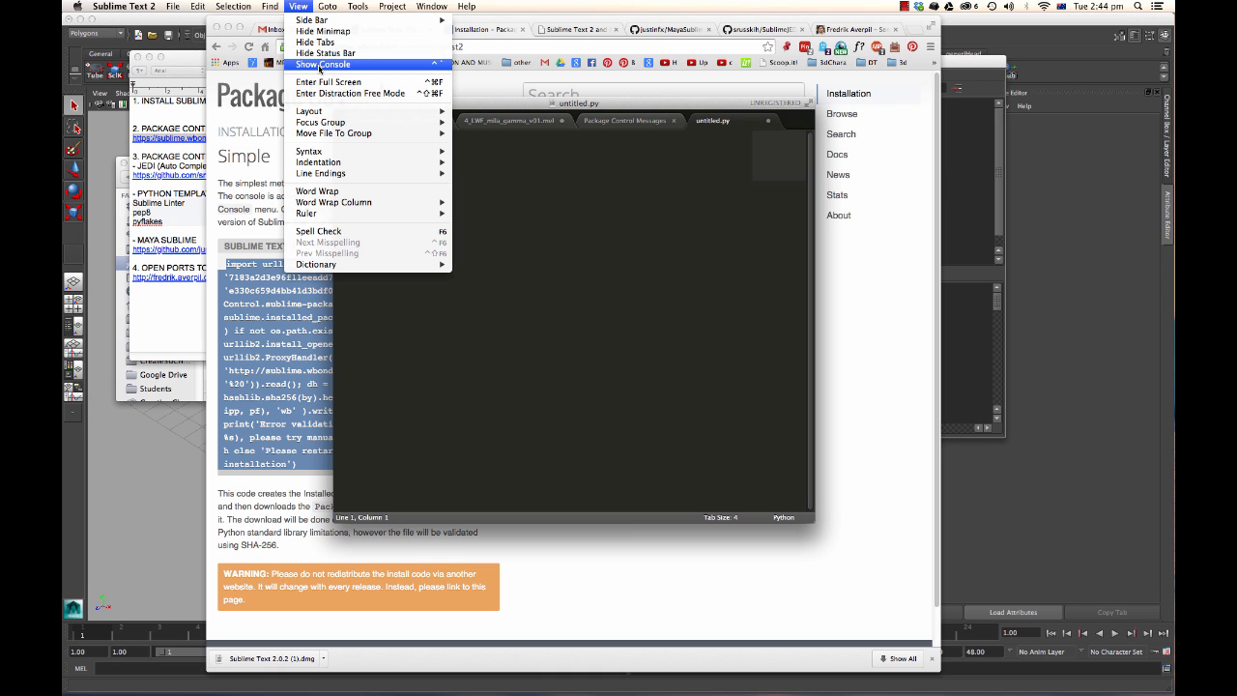
click(320, 64)
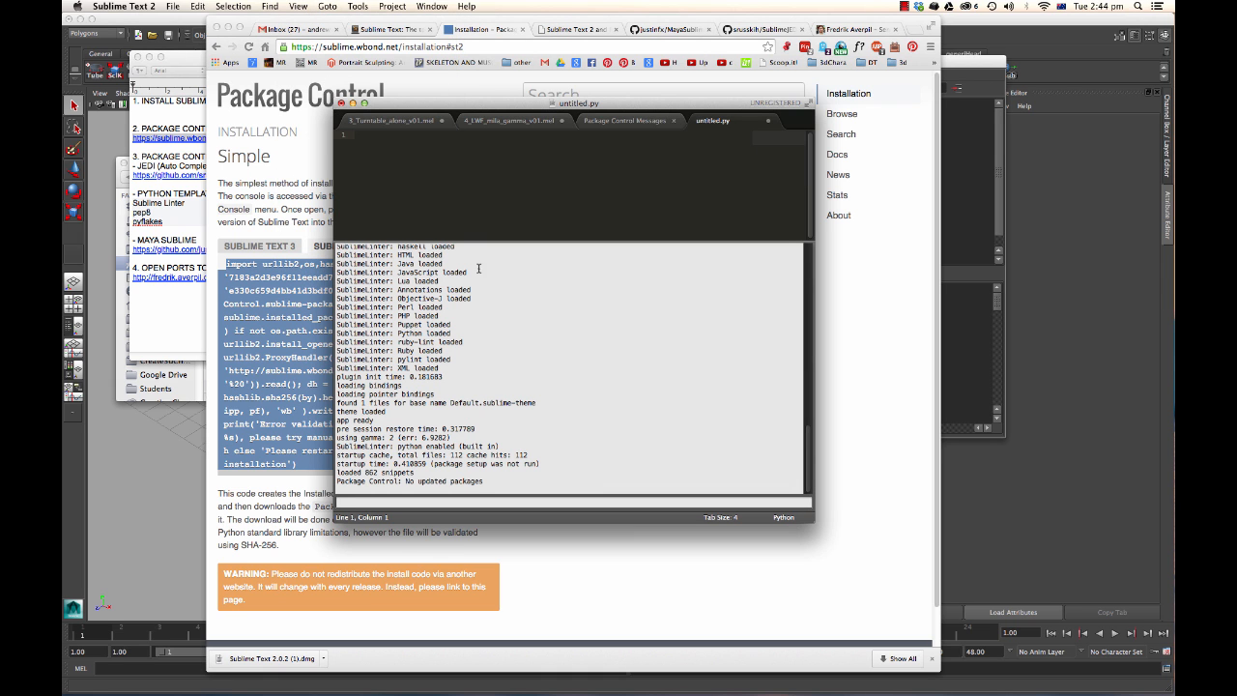
mouse_move(488, 246)
mouse_down()
mouse_move(488, 305)
mouse_move(489, 293)
mouse_up()
click(632, 421)
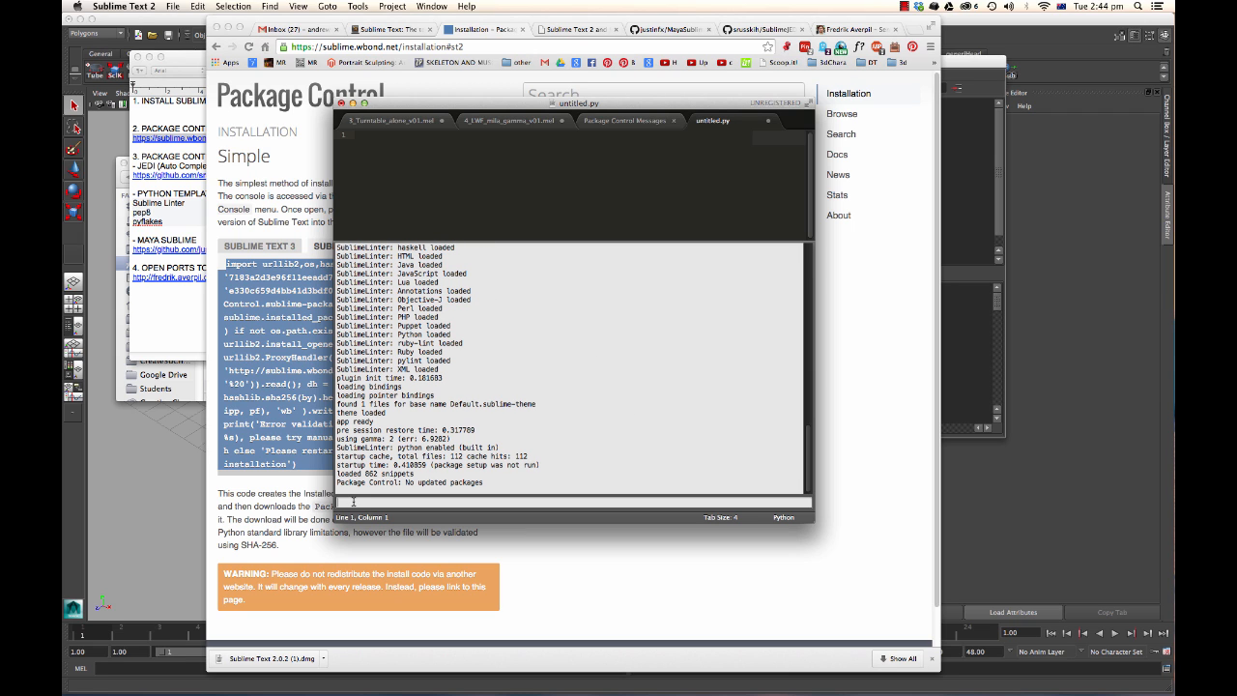
key(super+v)
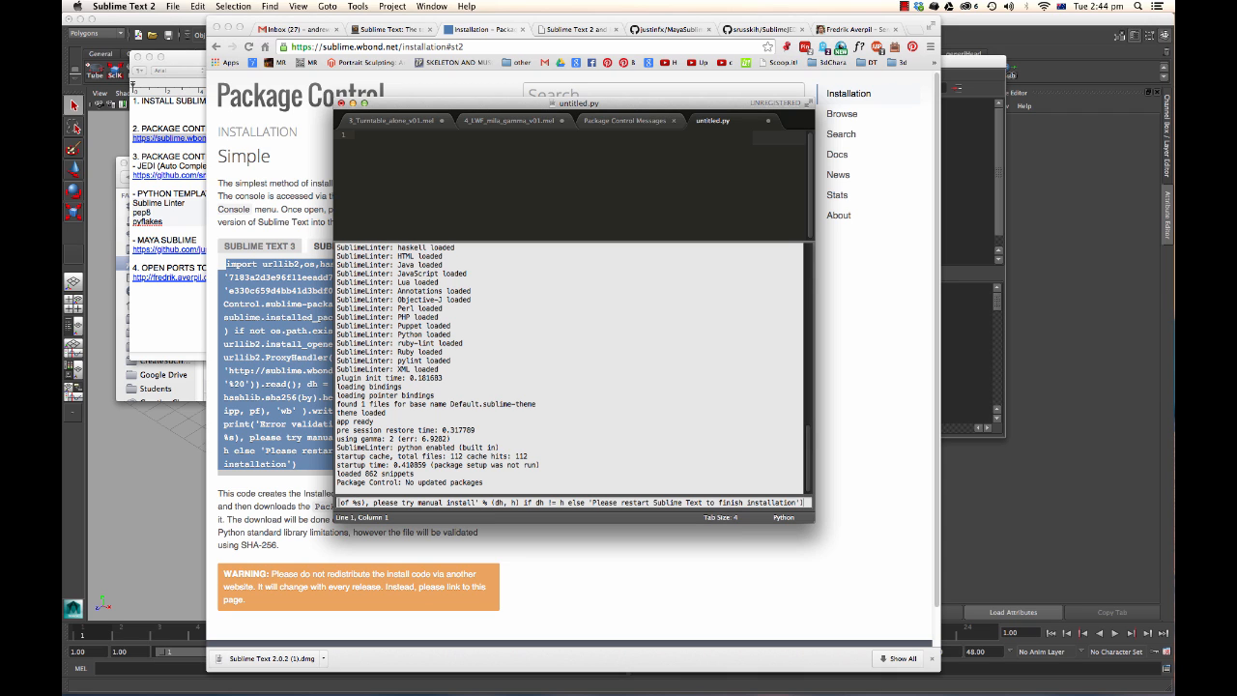
key(Return)
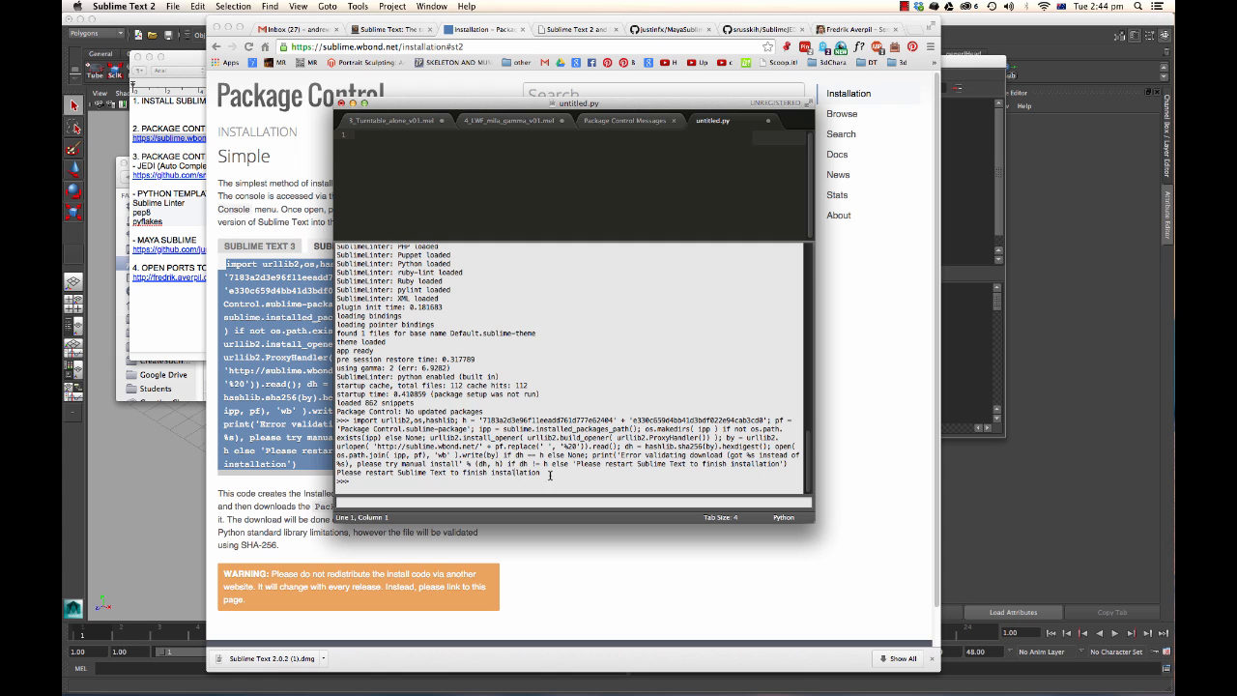
Quit Sublime Text 2 to finish the Package Control installation.
drag(550, 475, 522, 406)
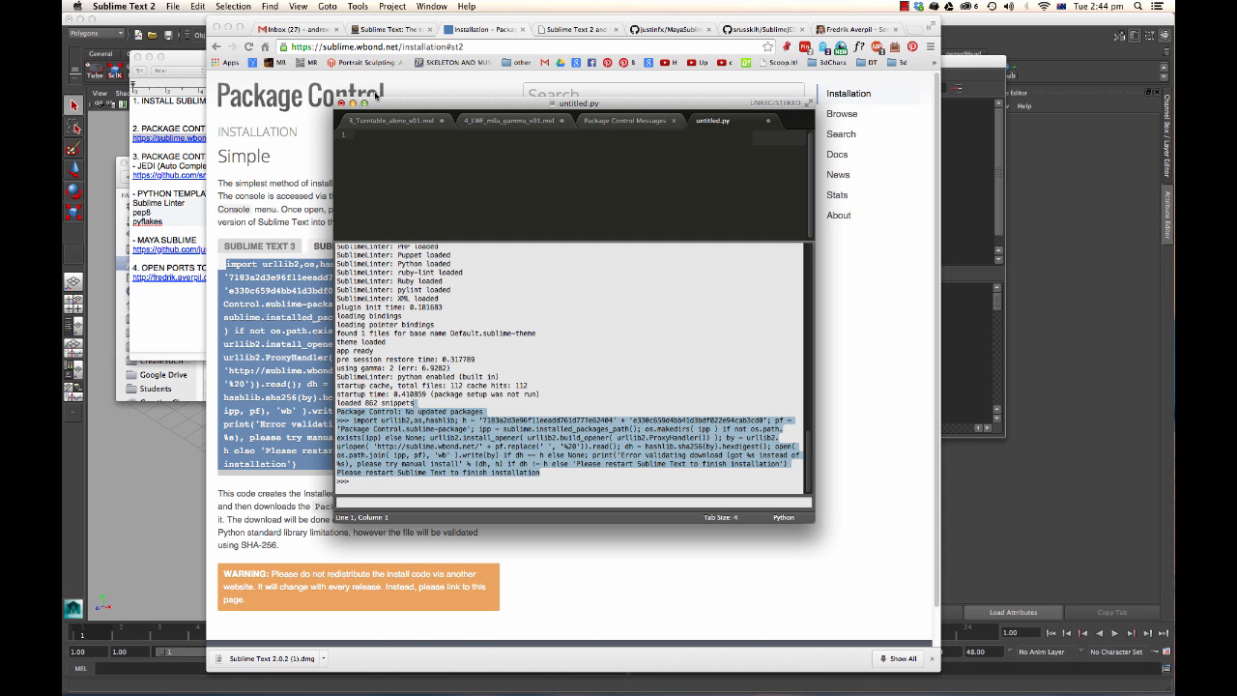
drag(380, 101, 373, 101)
click(124, 6)
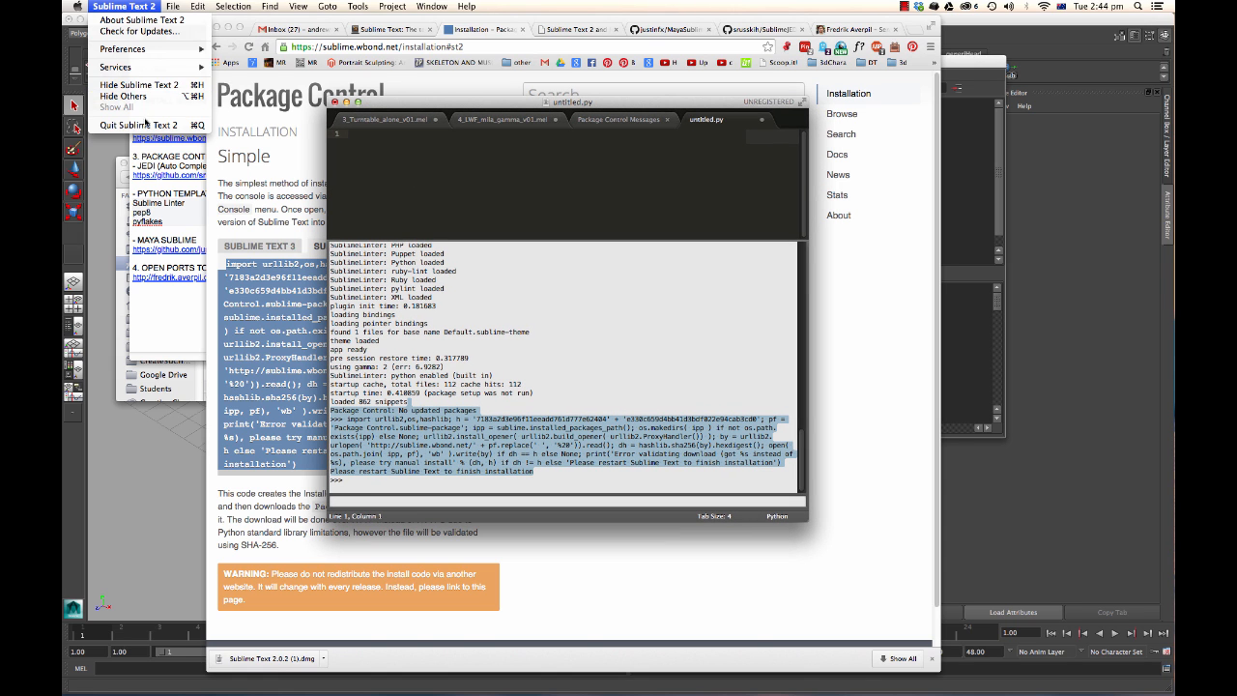
click(145, 125)
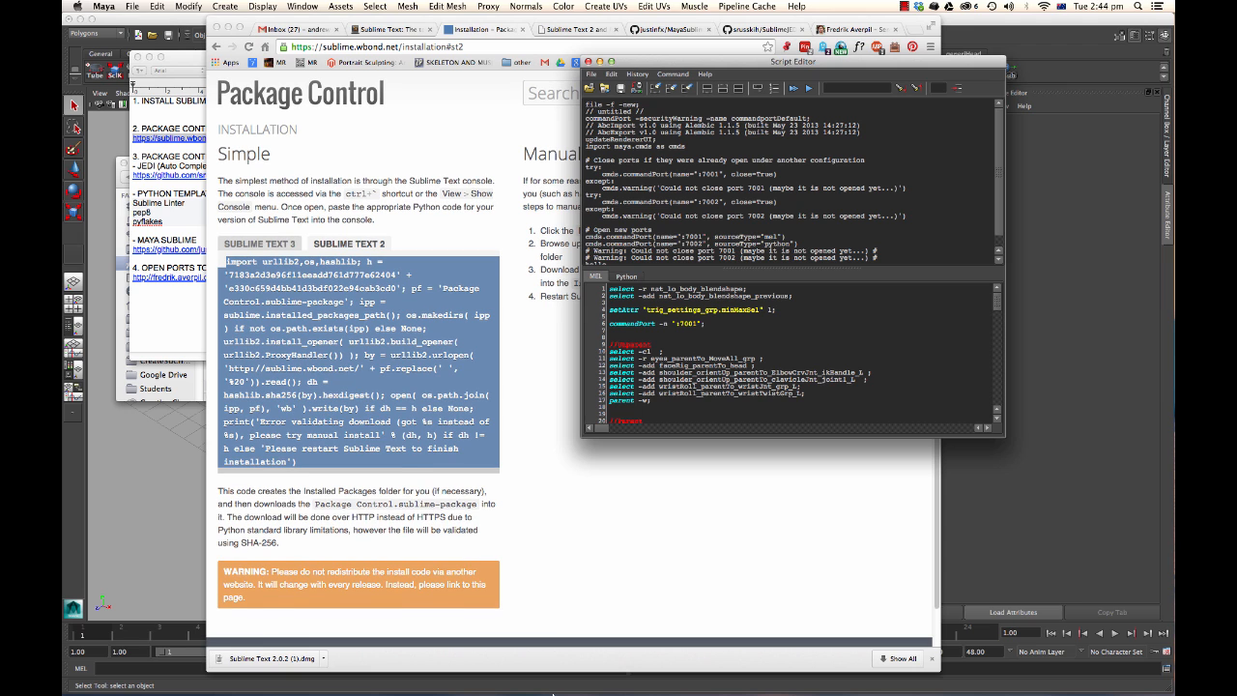
Relaunch Sublime Text 2 and move its window to the right of the browser page.
mouse_move(553, 693)
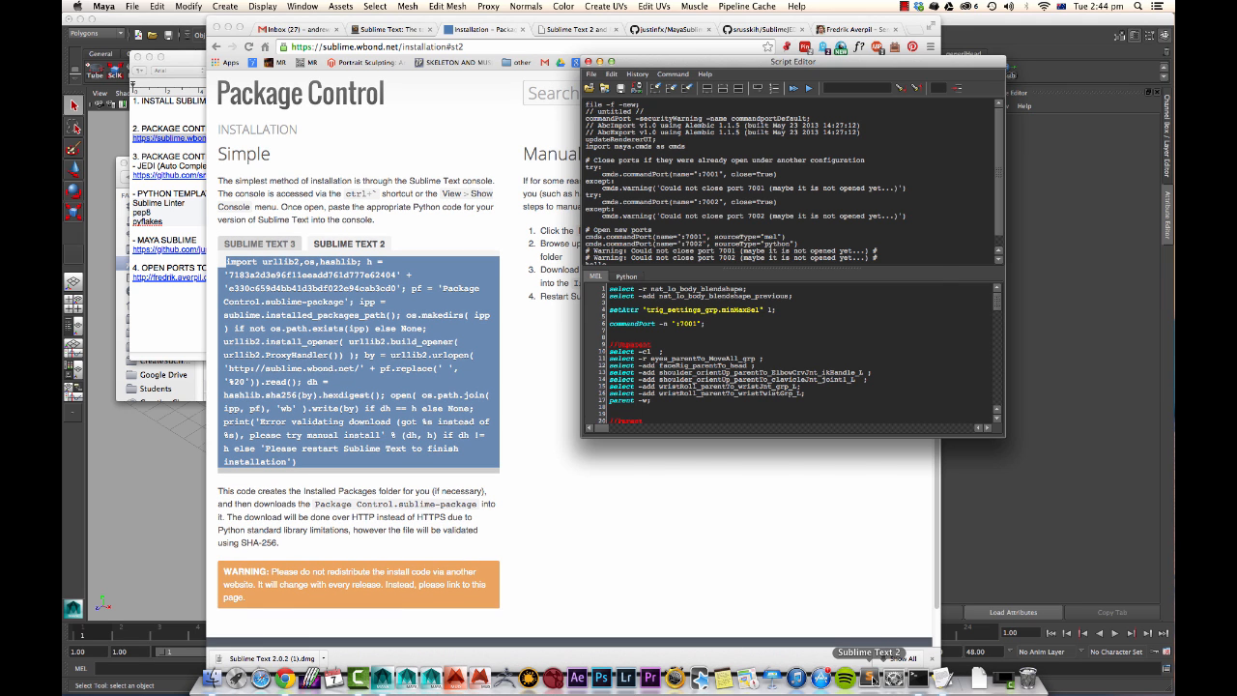
click(870, 677)
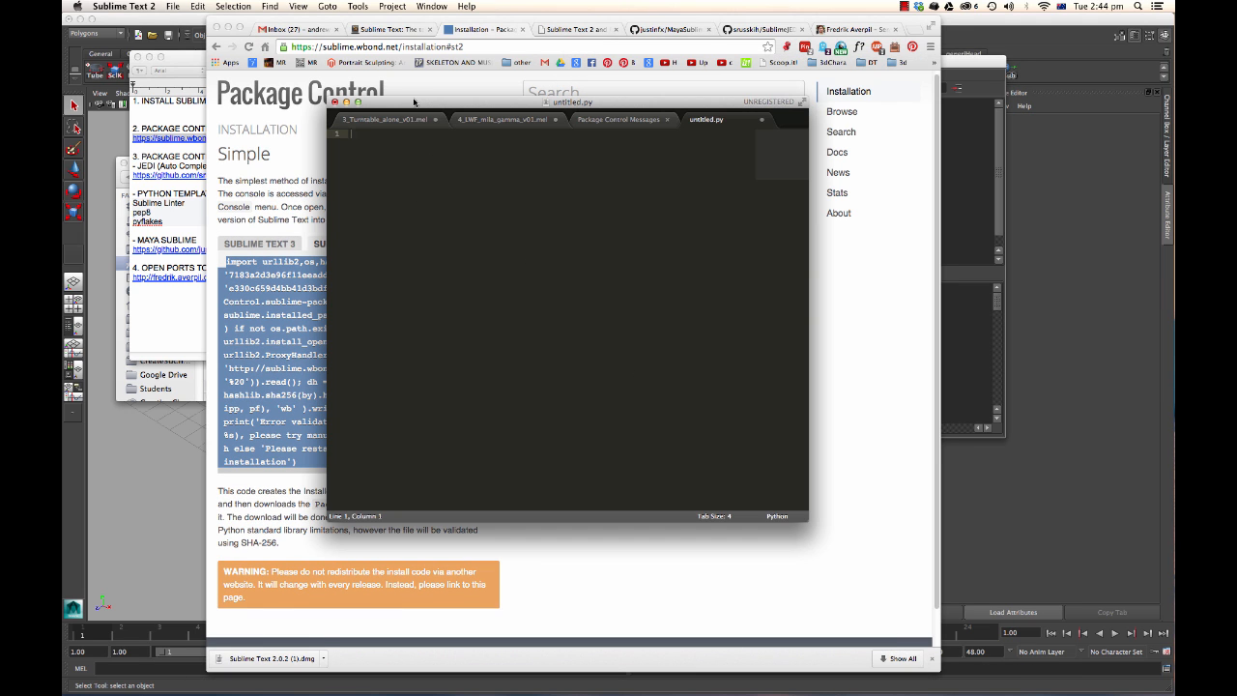
drag(413, 102, 393, 98)
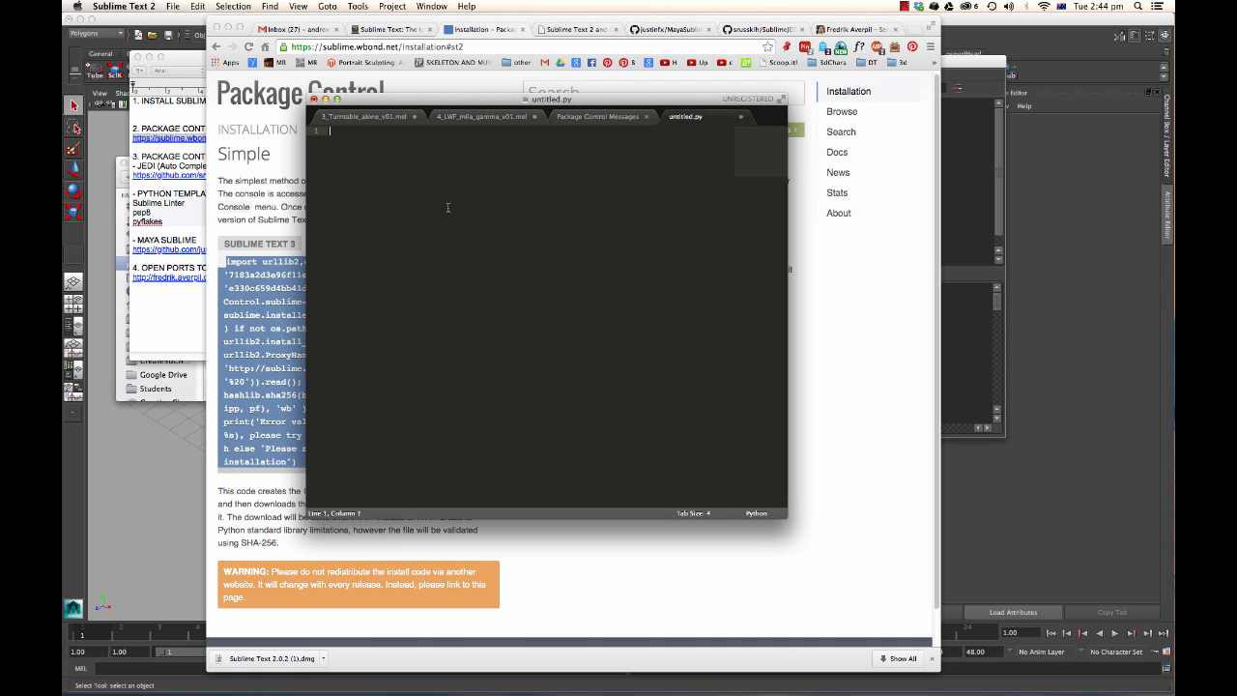
drag(454, 104, 671, 81)
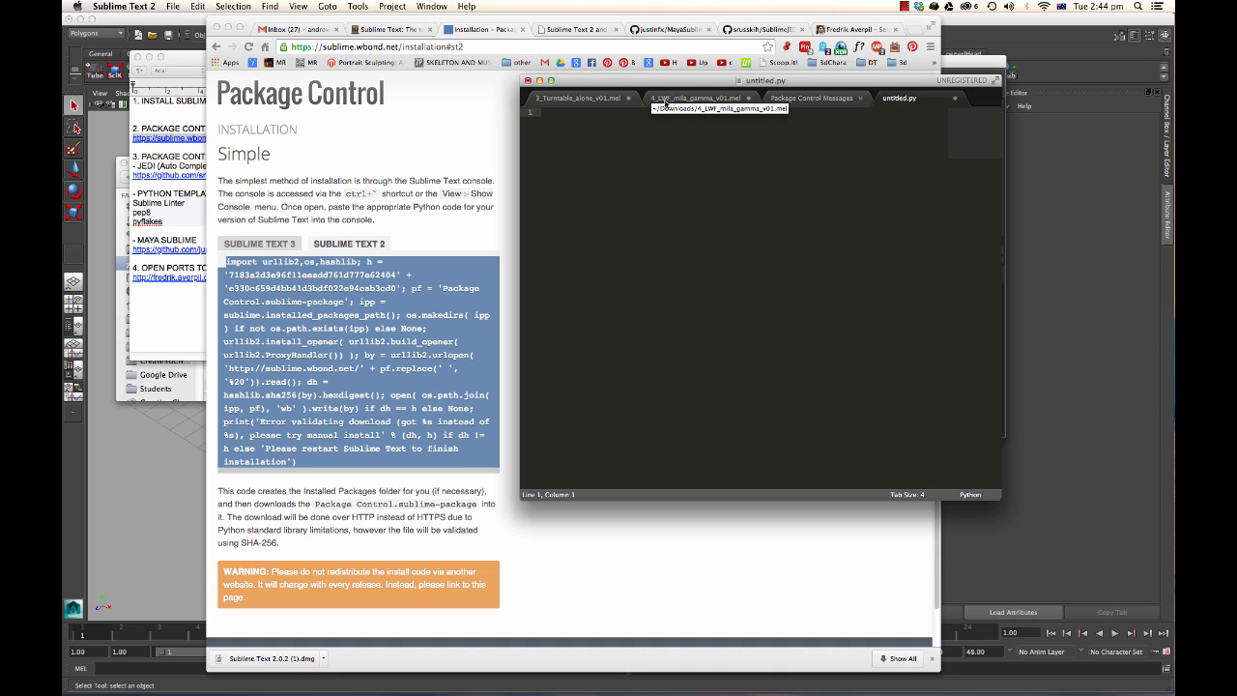
key(super+shift+p)
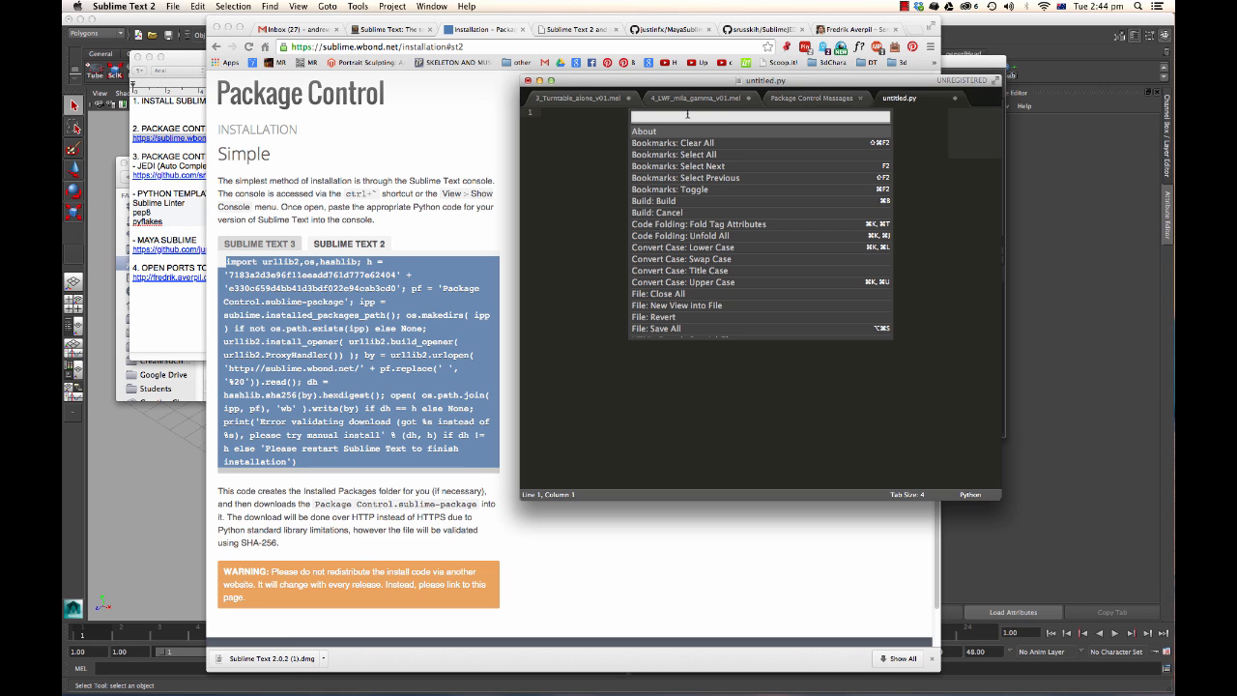
text(install)
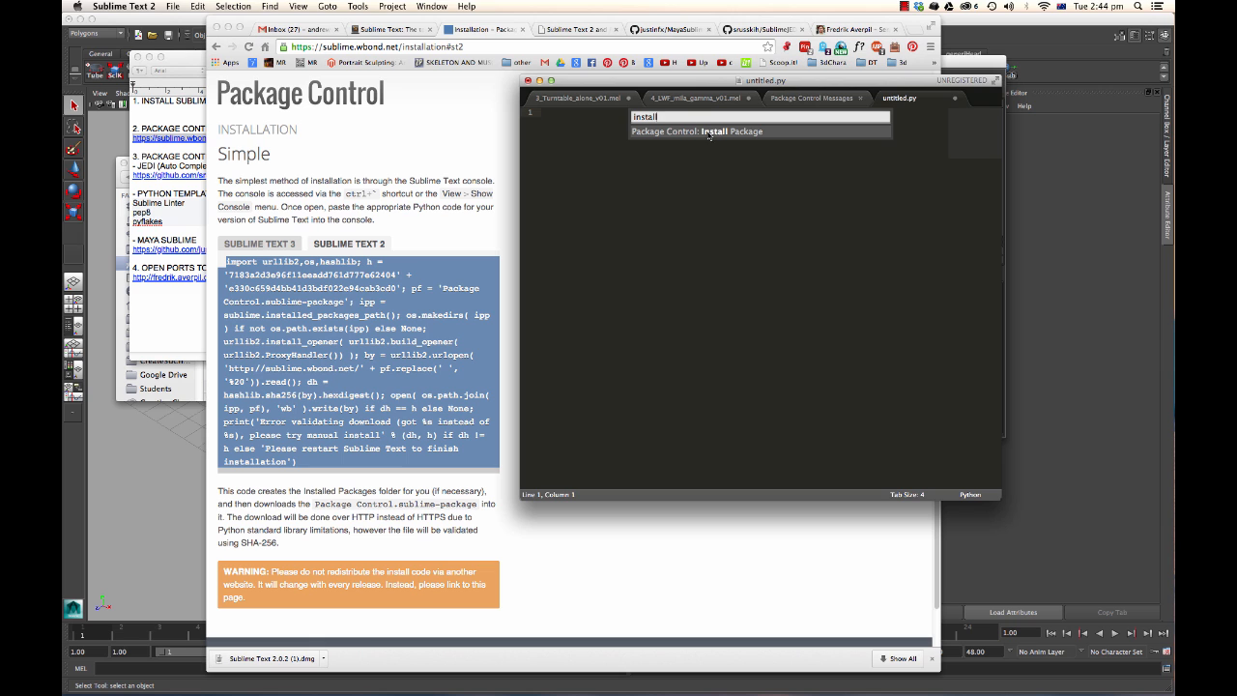
click(708, 134)
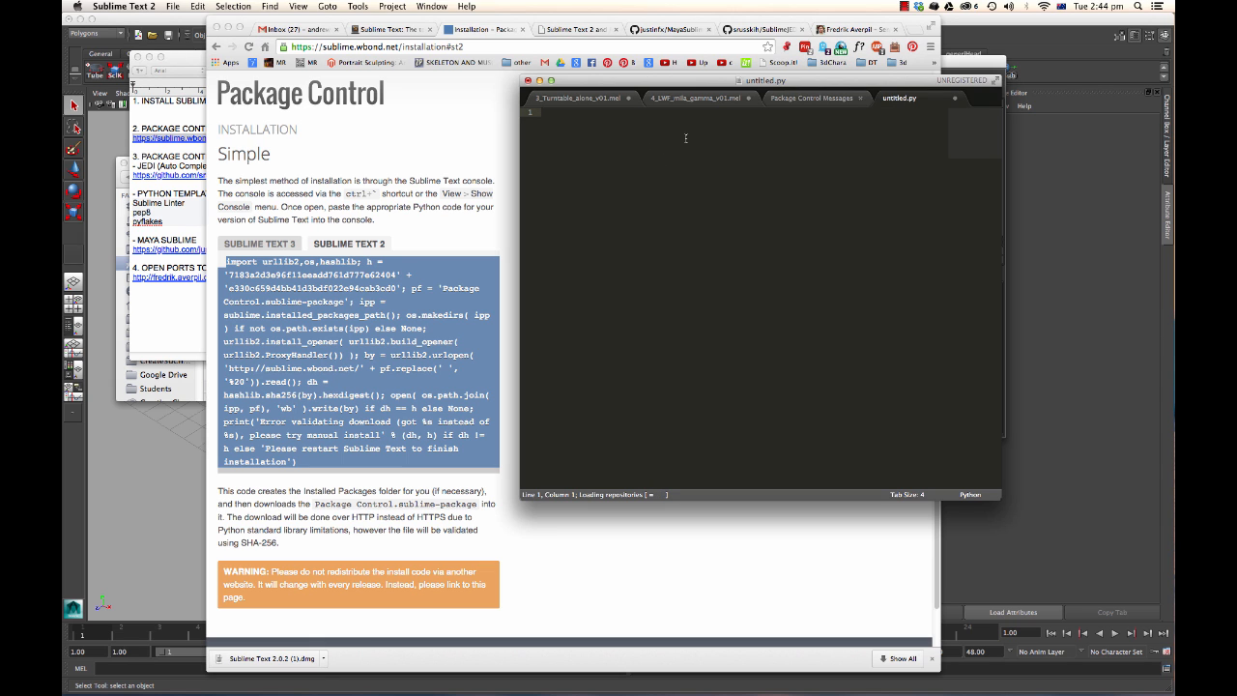
drag(704, 84, 654, 79)
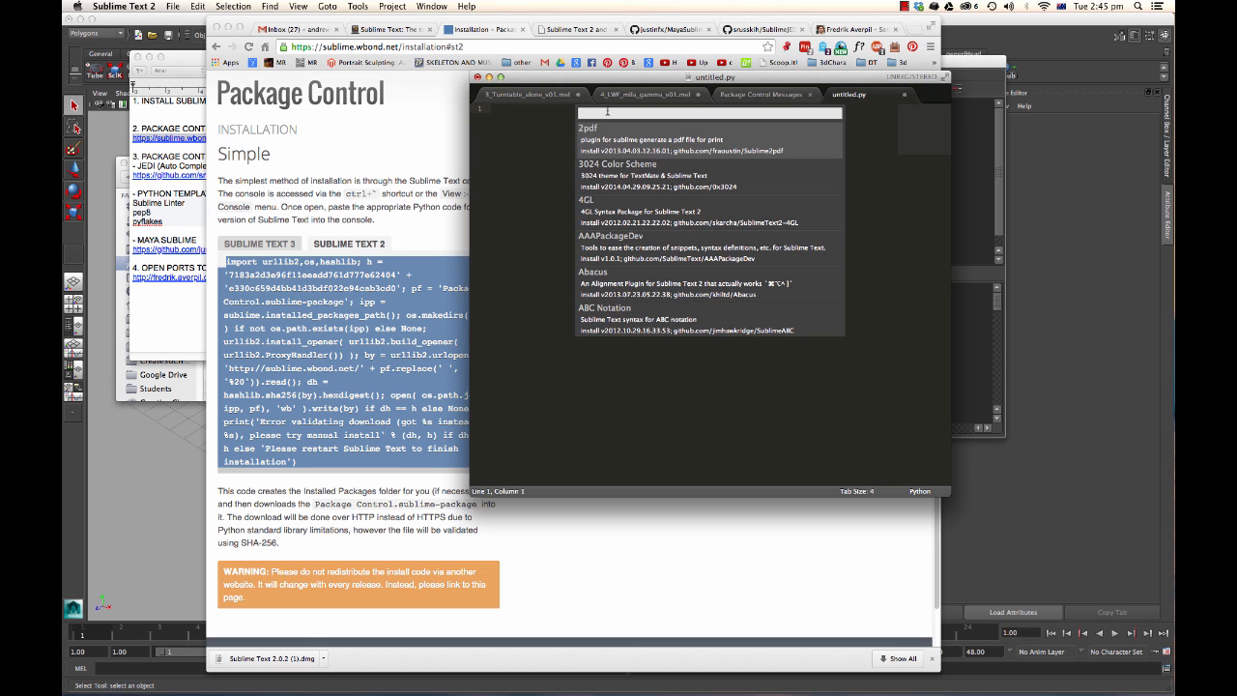
Review the package entries listed in the To Do note.
click(193, 62)
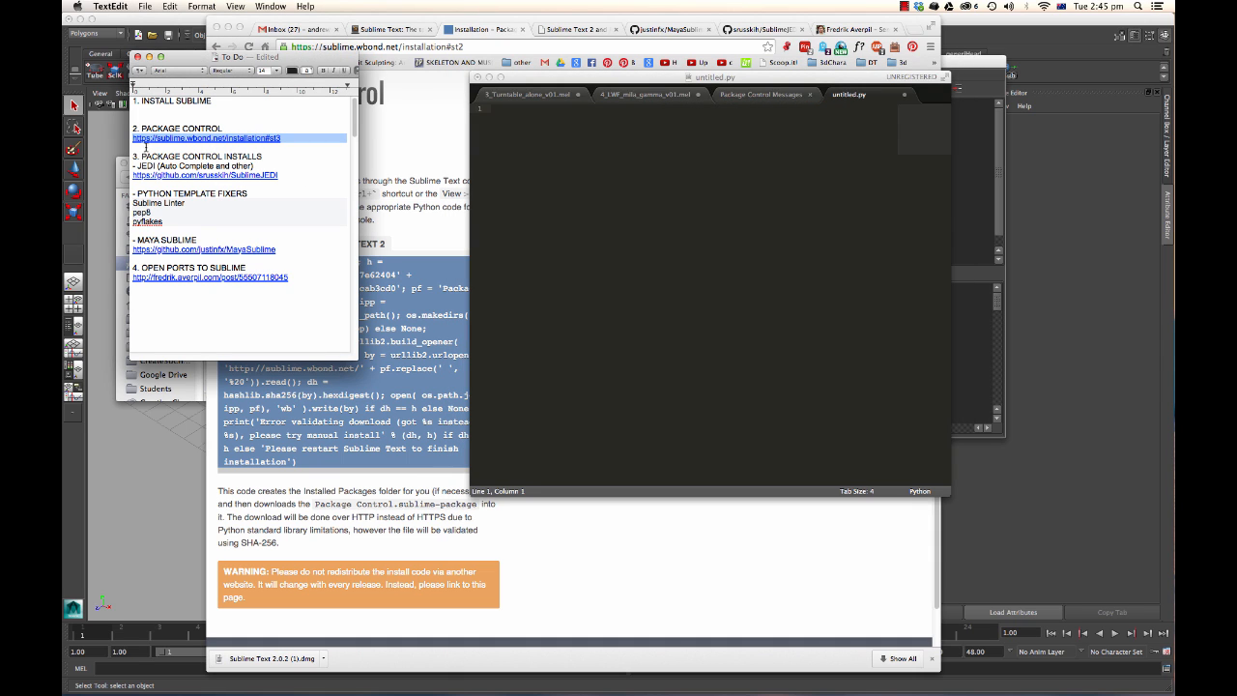
double_click(147, 166)
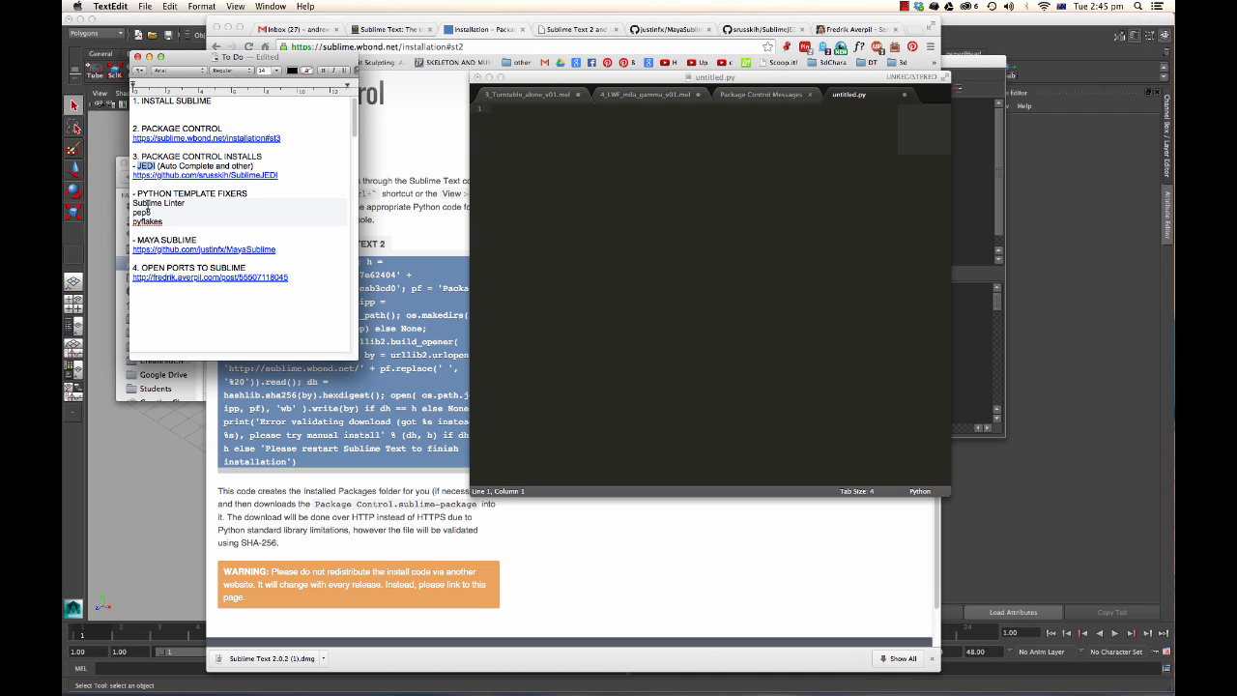
double_click(150, 239)
double_click(145, 203)
double_click(143, 212)
double_click(145, 222)
double_click(147, 165)
click(594, 80)
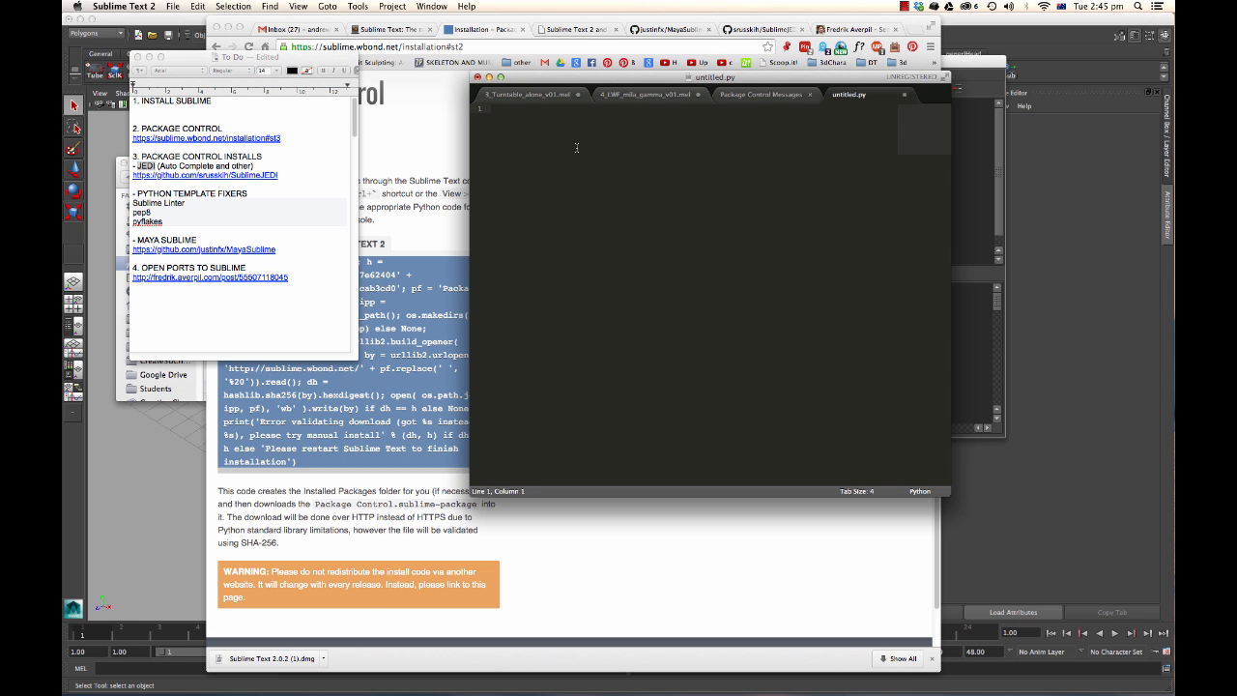
Open Package Control's Install Package list and search it for jedi.
key(super+shift+p)
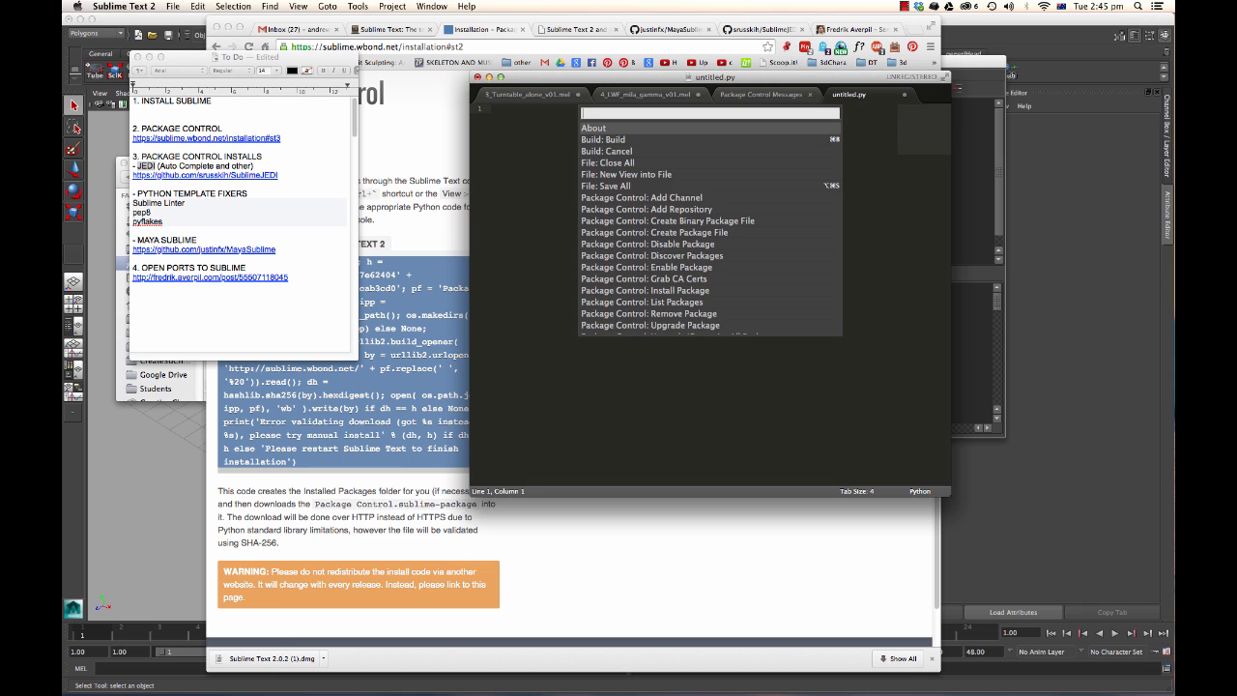
text(insat)
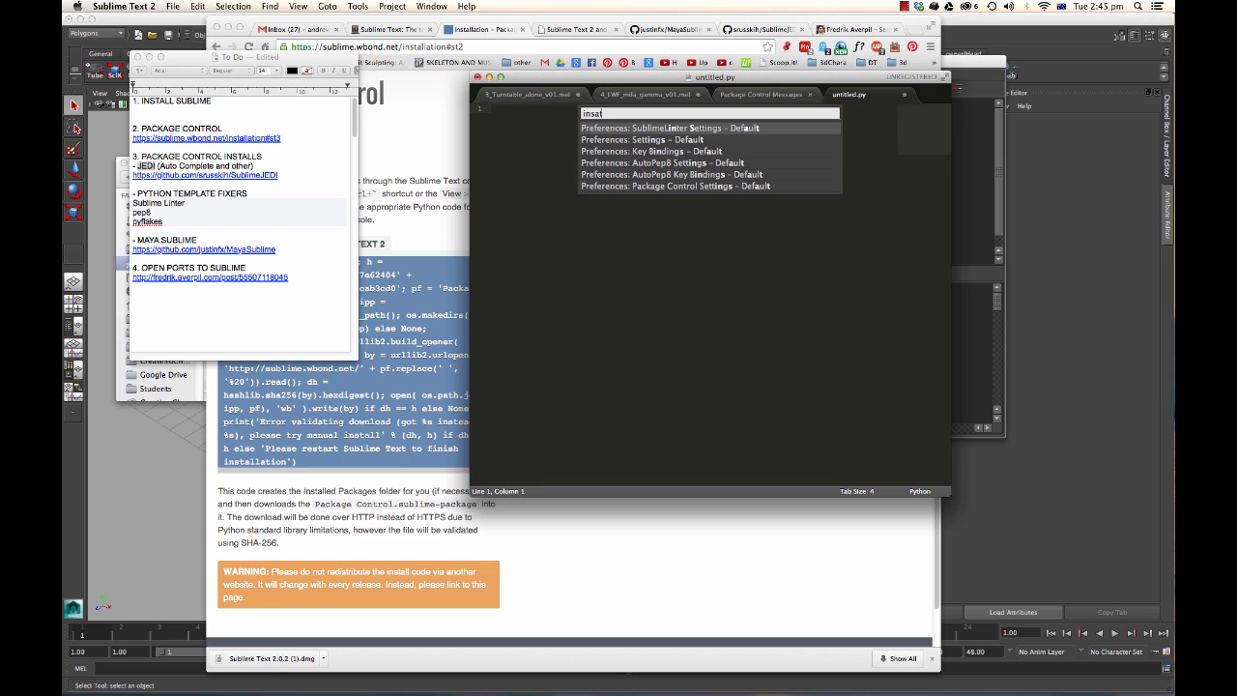
key(BackSpace)
key(BackSpace)
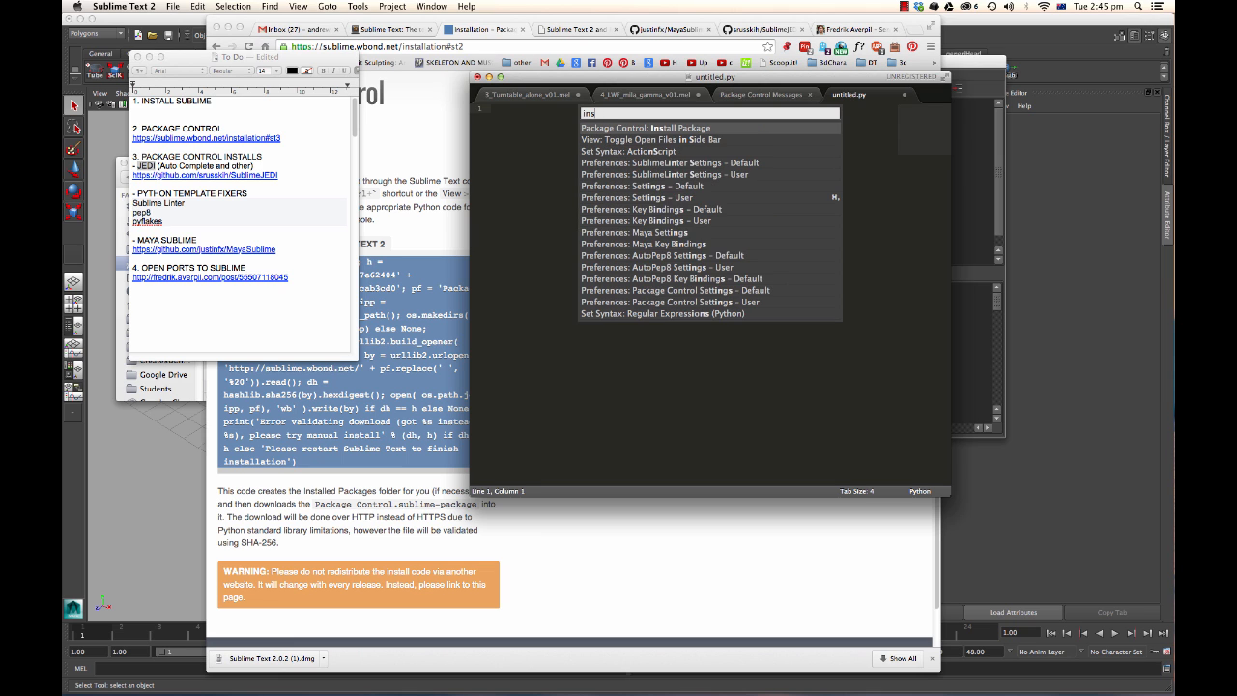
text(tal)
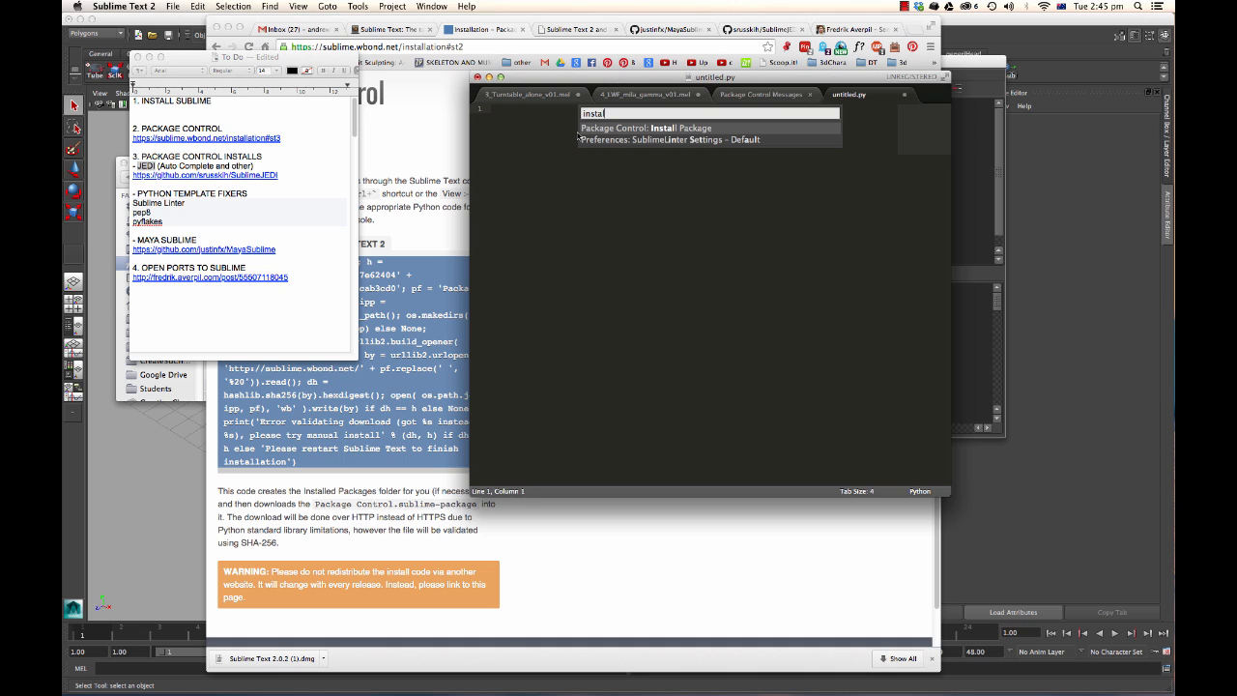
click(680, 130)
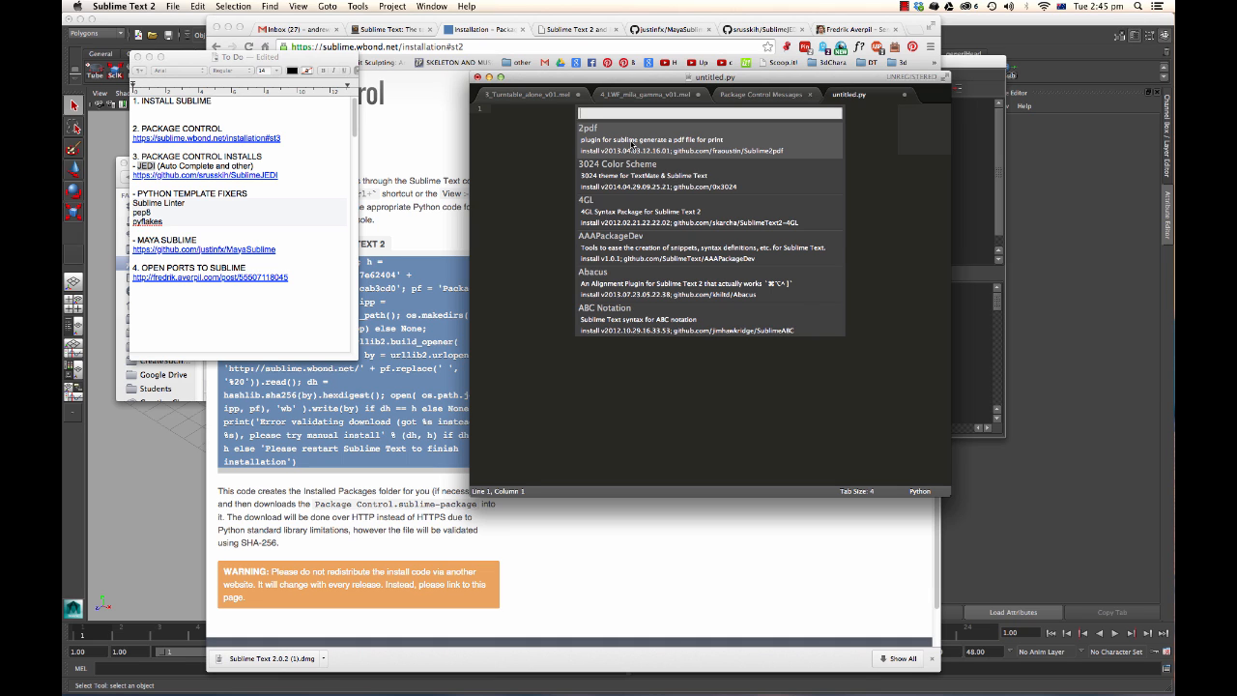
text(jedi)
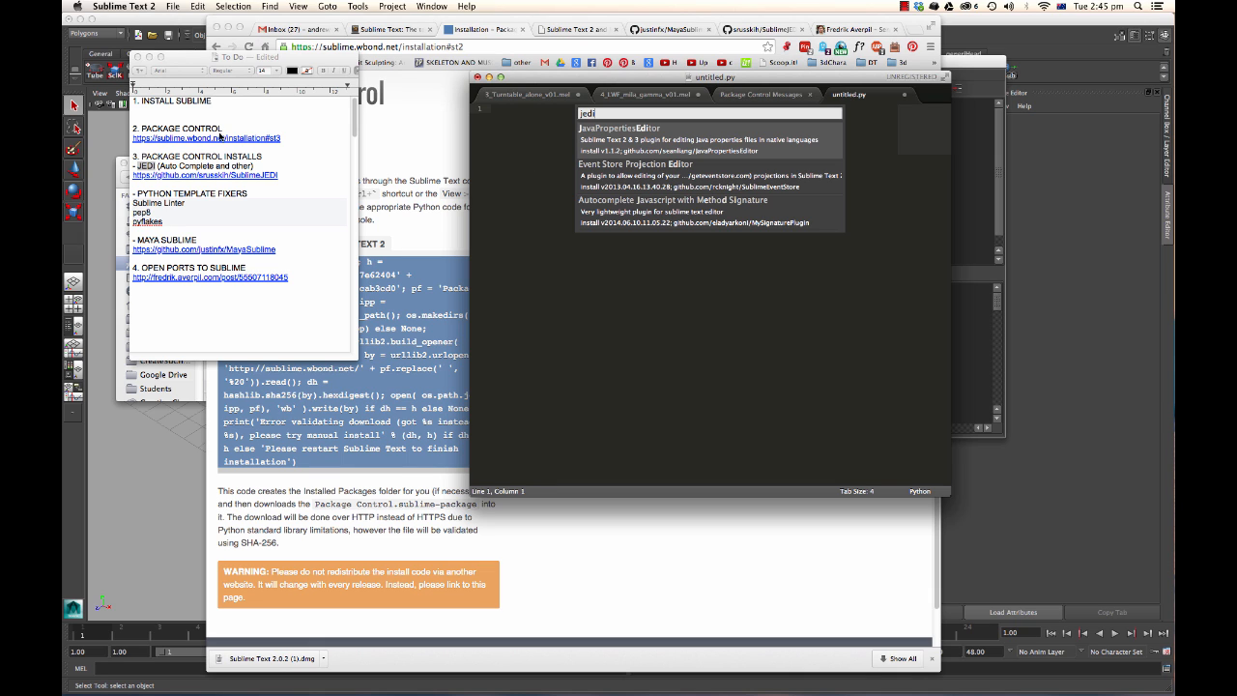
Review the Python template fixers and Maya Sublime entries in the To Do note.
click(184, 157)
drag(189, 202, 129, 203)
click(145, 213)
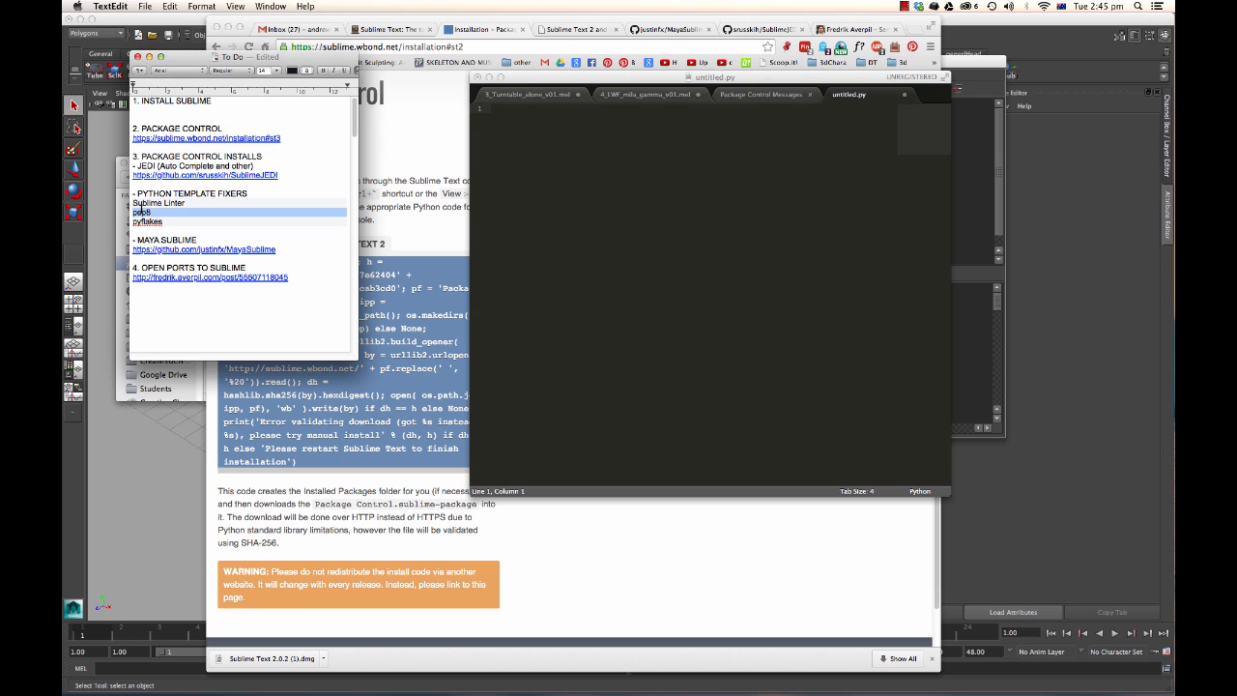
double_click(146, 220)
double_click(164, 240)
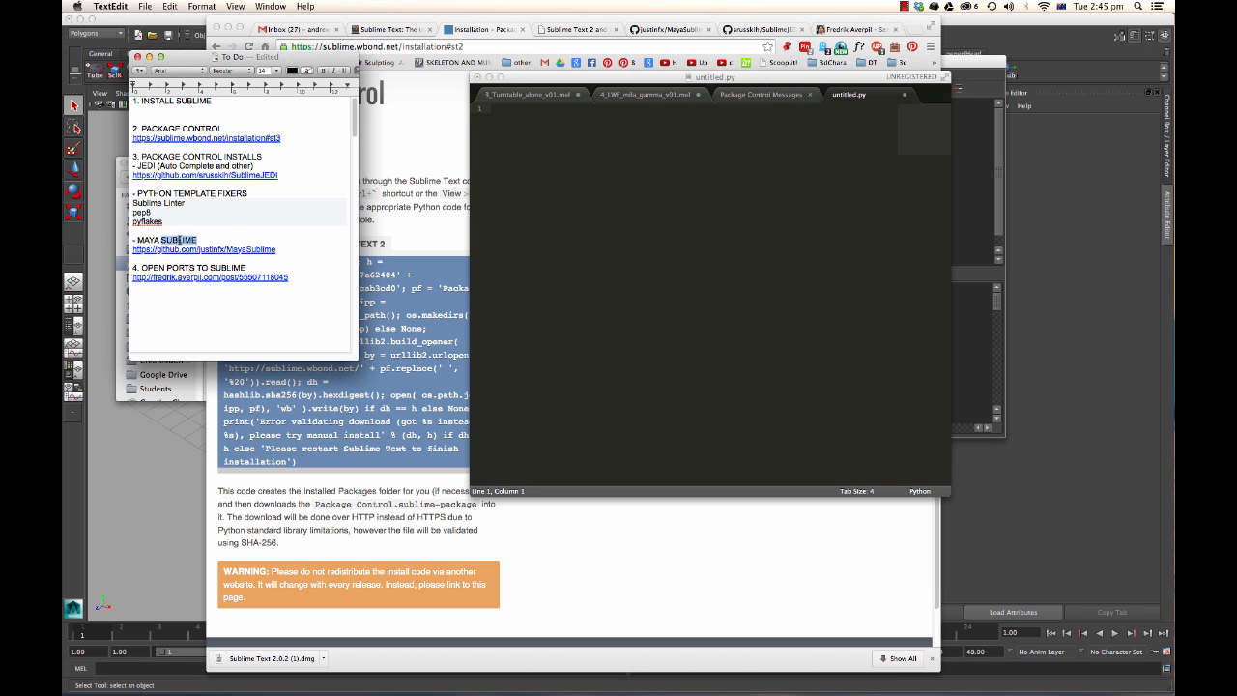
drag(199, 240, 134, 240)
click(633, 175)
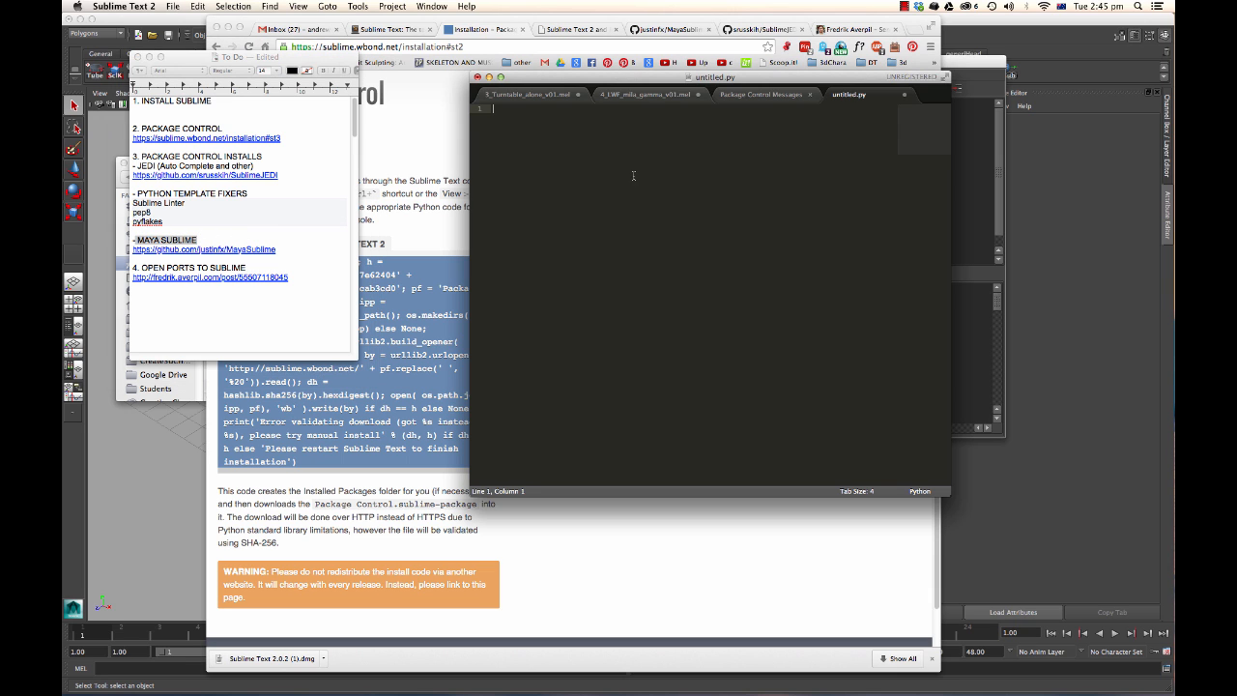
Search the command palette for Maya commands and the Package Control Install Package list for maya.
key(super+shift+p)
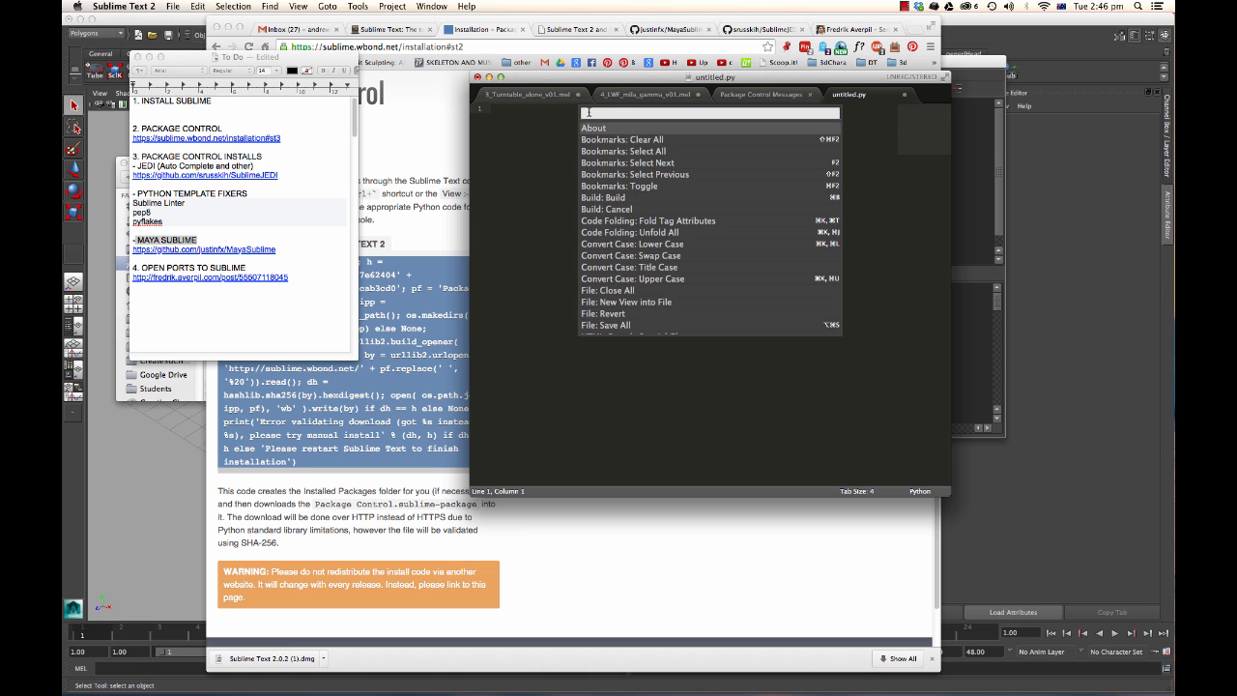
text(may)
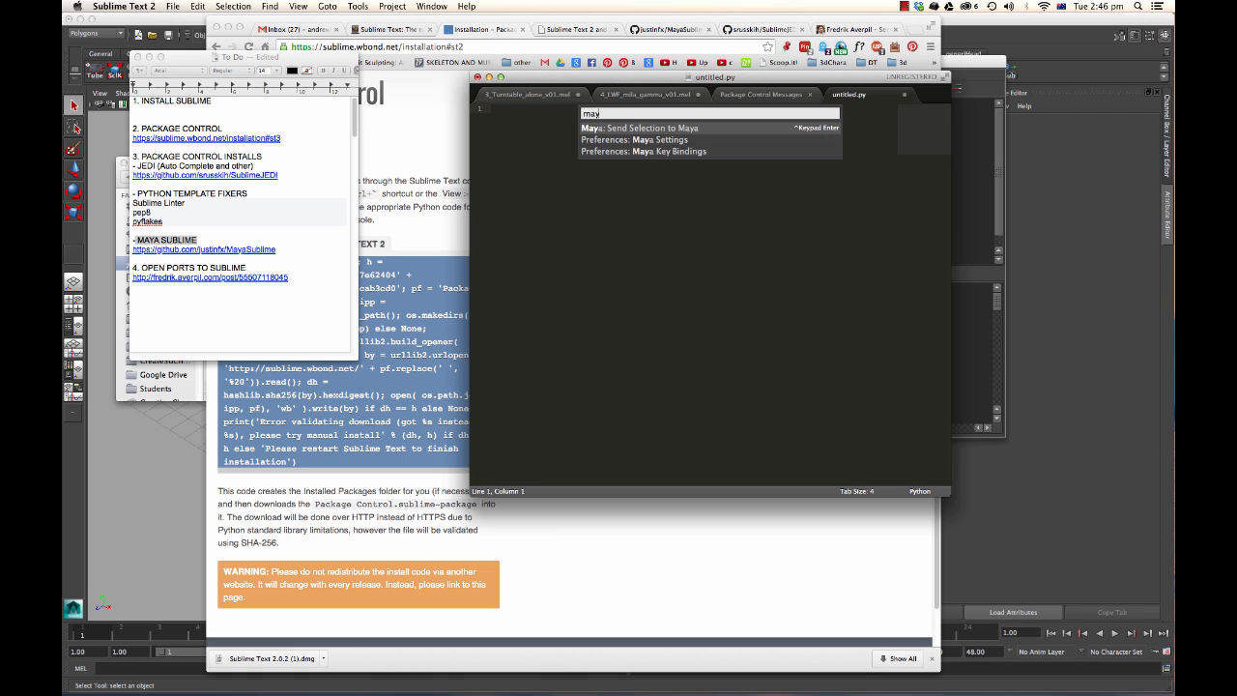
text(a)
key(BackSpace)
key(BackSpace)
key(BackSpace)
key(BackSpace)
text(i)
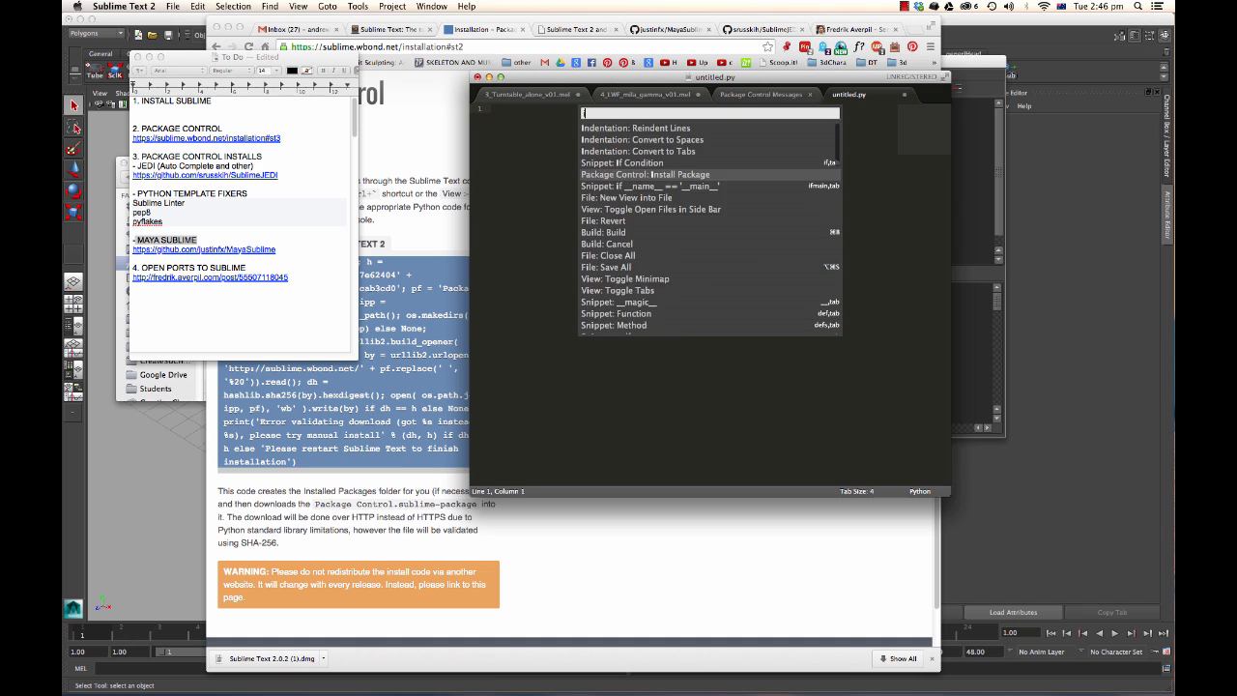
text(nstall)
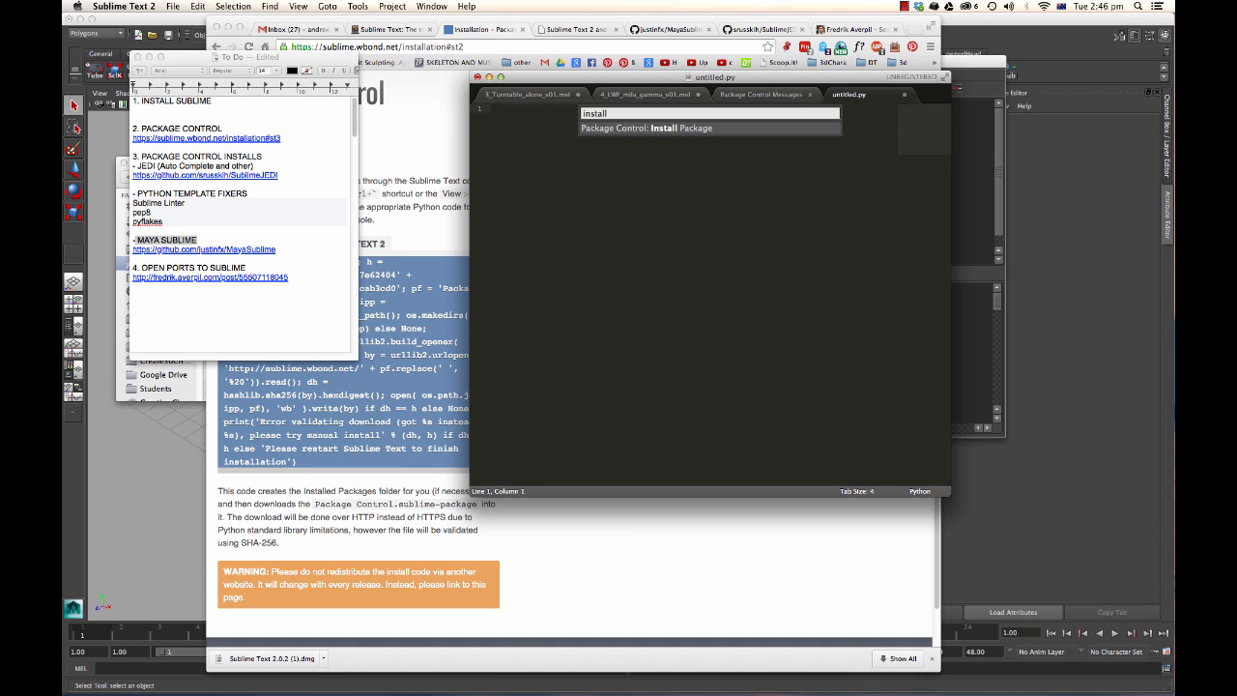
click(630, 130)
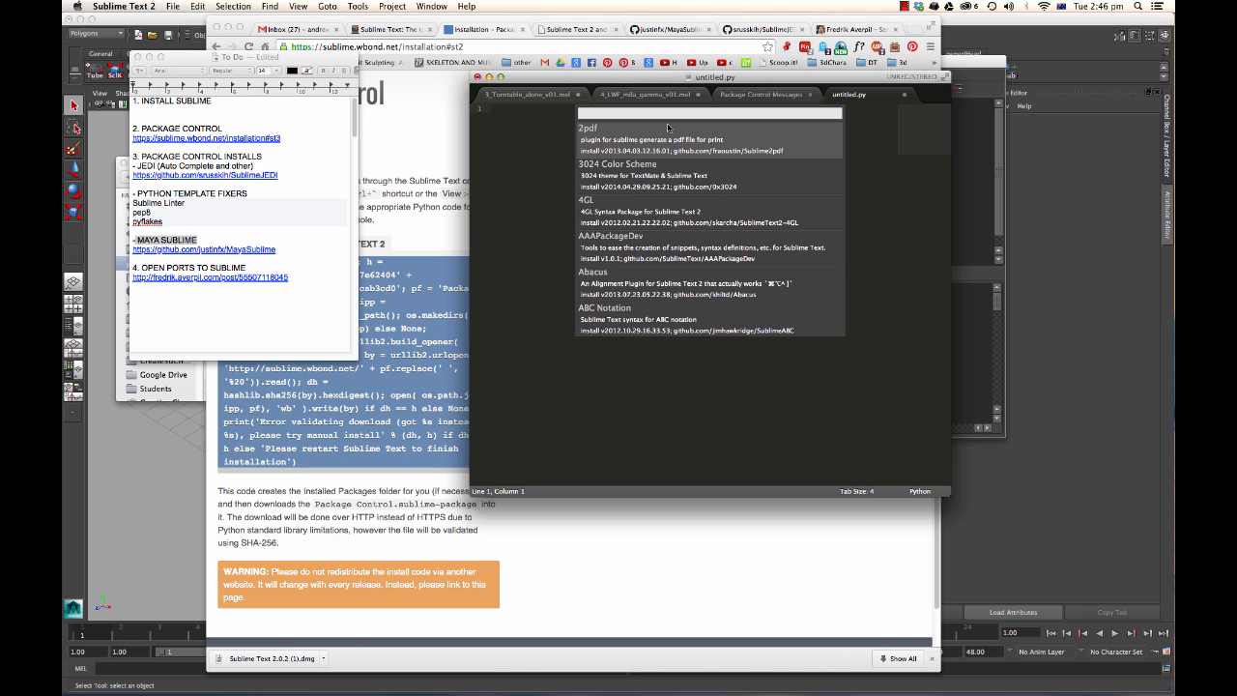
text(maya)
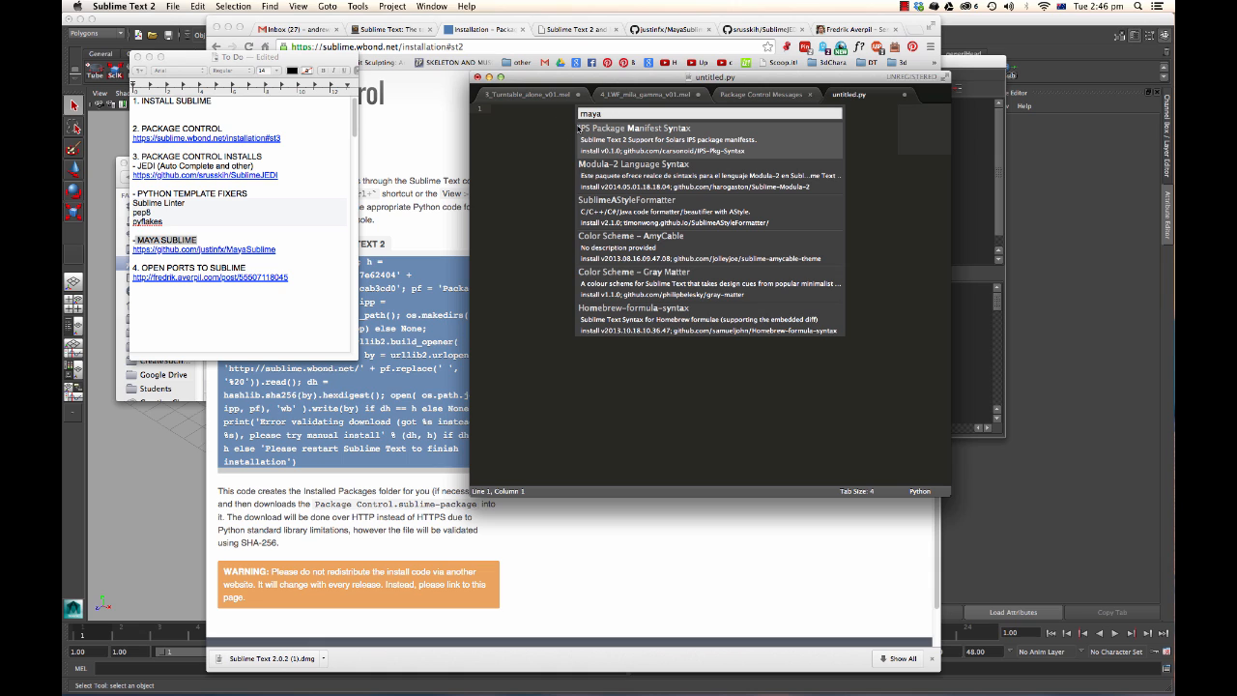
click(535, 153)
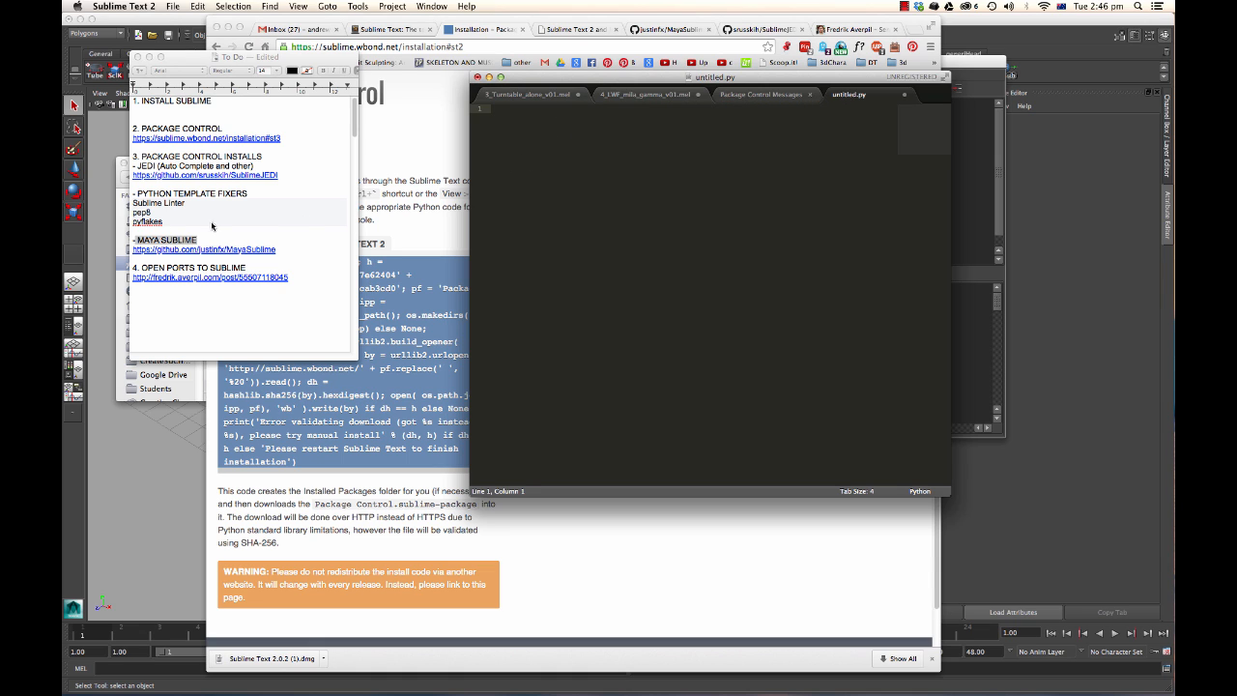
Point out the JEDI (Auto Complete and other) entry in the To Do note.
click(160, 228)
drag(196, 202, 132, 212)
double_click(165, 193)
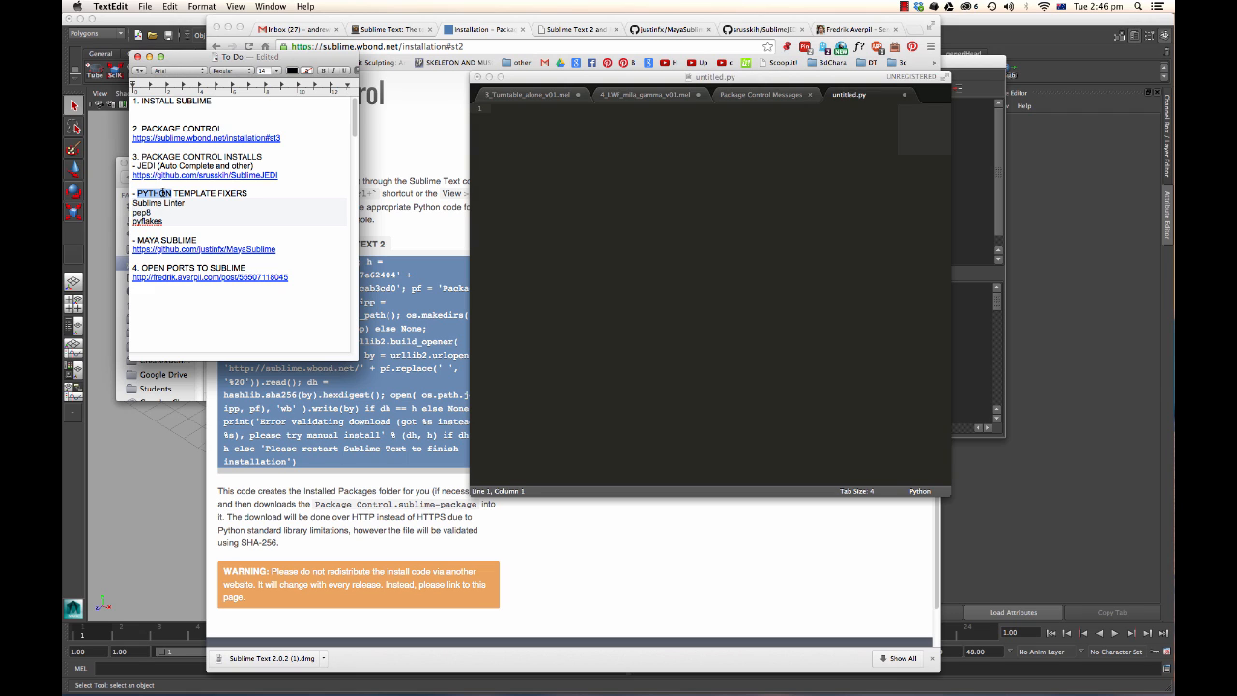
double_click(164, 155)
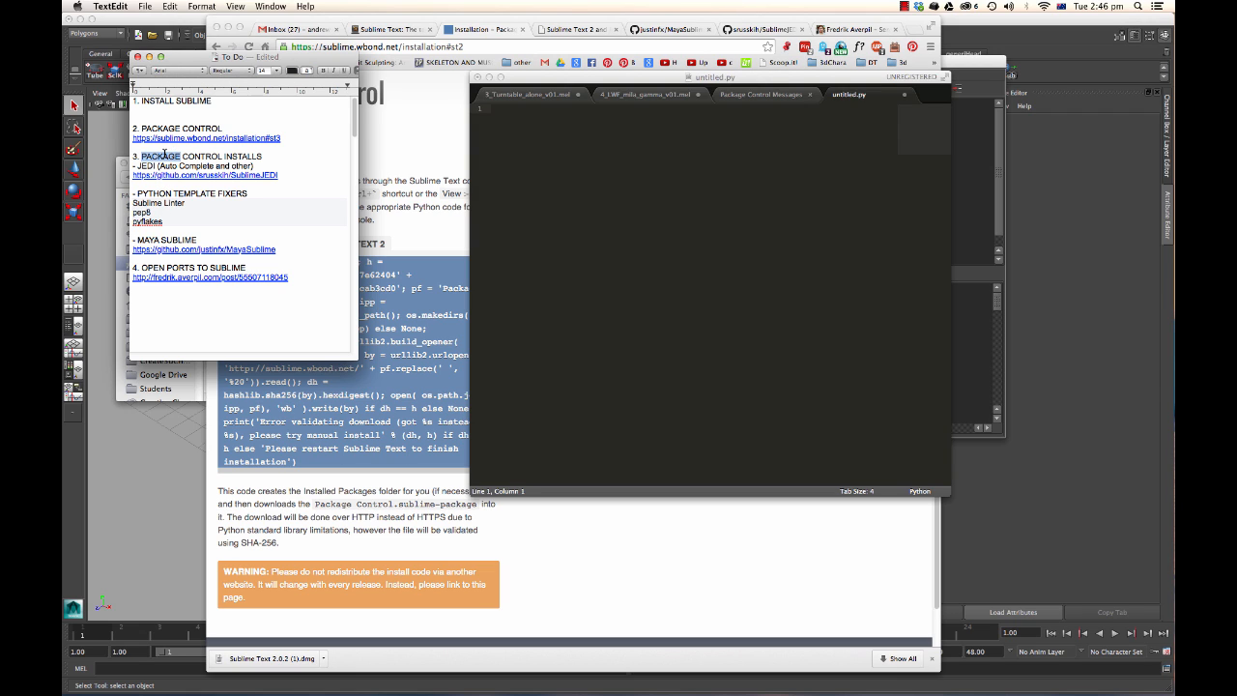
drag(160, 166, 237, 166)
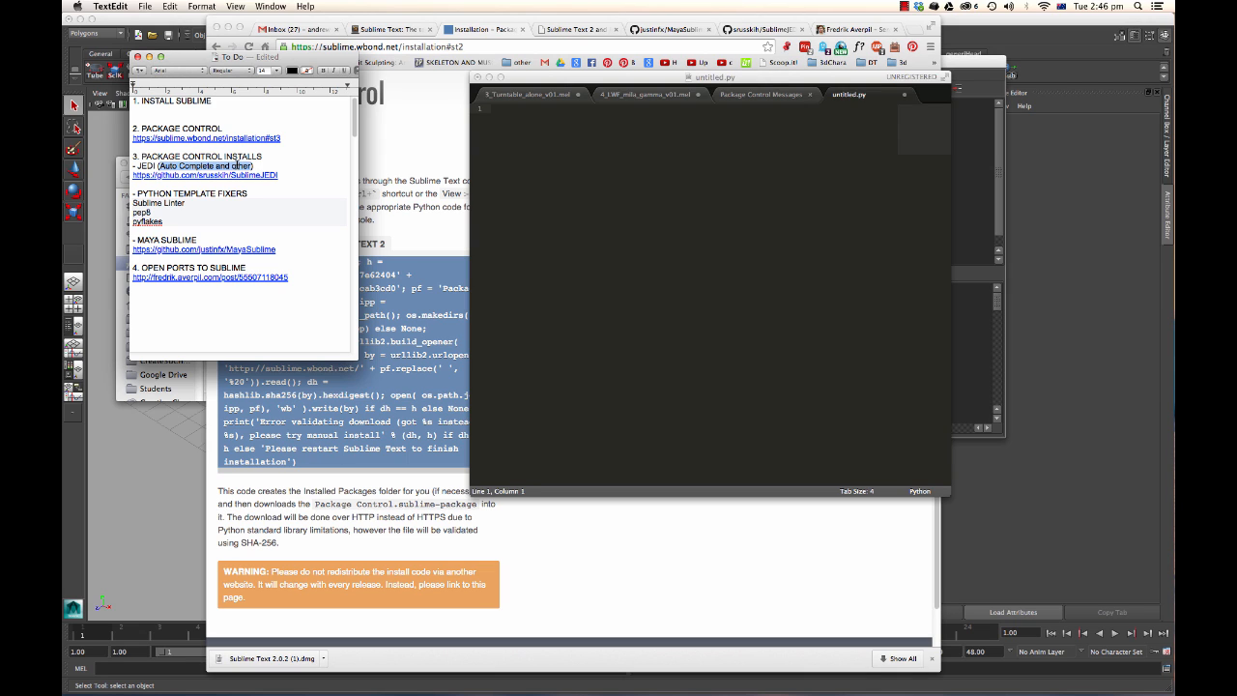
click(233, 165)
drag(254, 166, 158, 166)
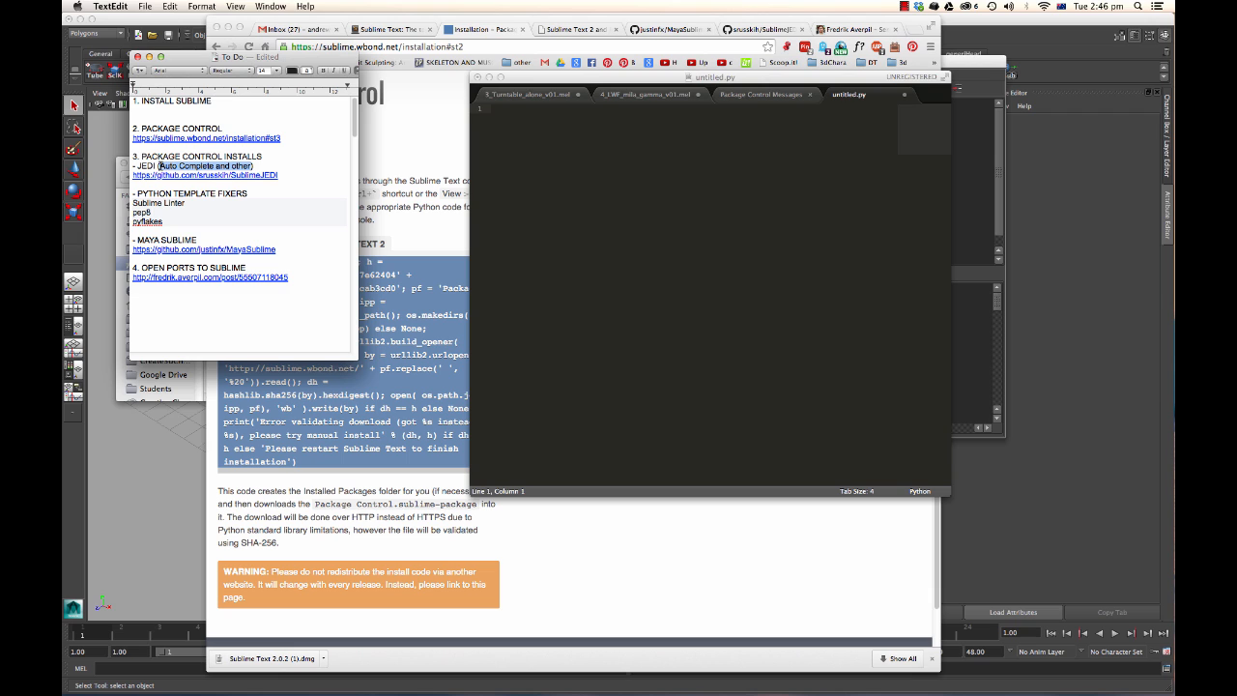
Test autocompletion by entering cam in the untitled file, accepting classmethod, and erasing it.
click(565, 155)
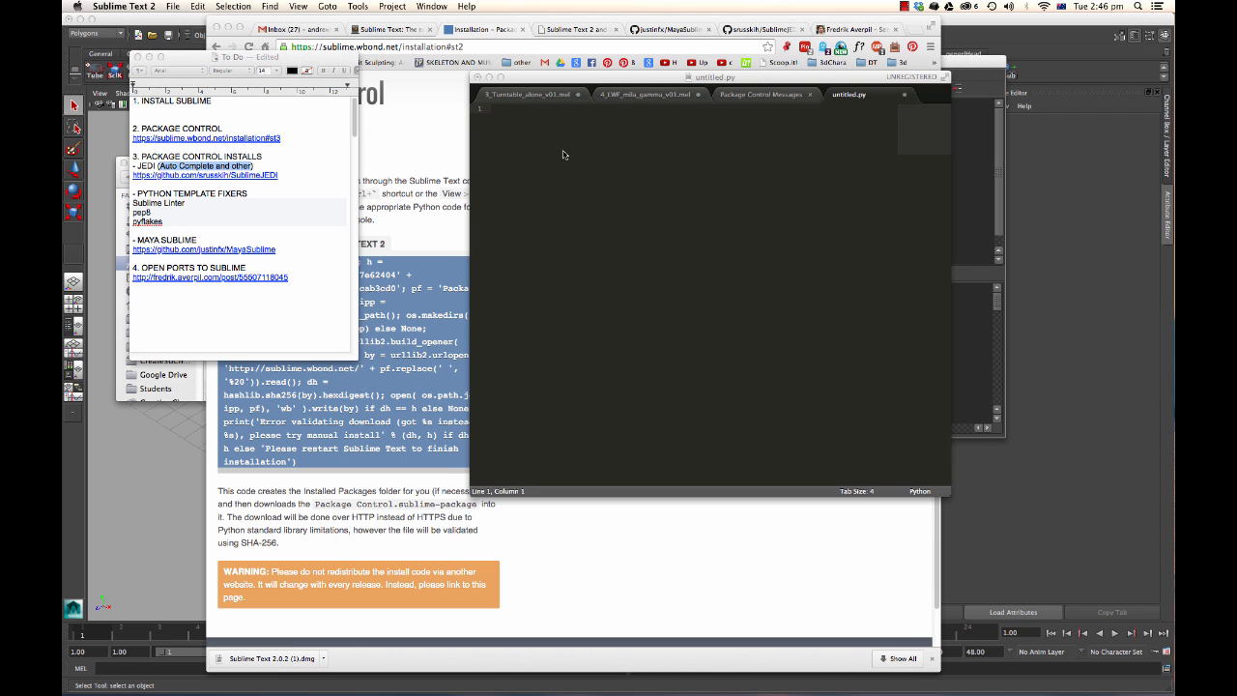
text(cam)
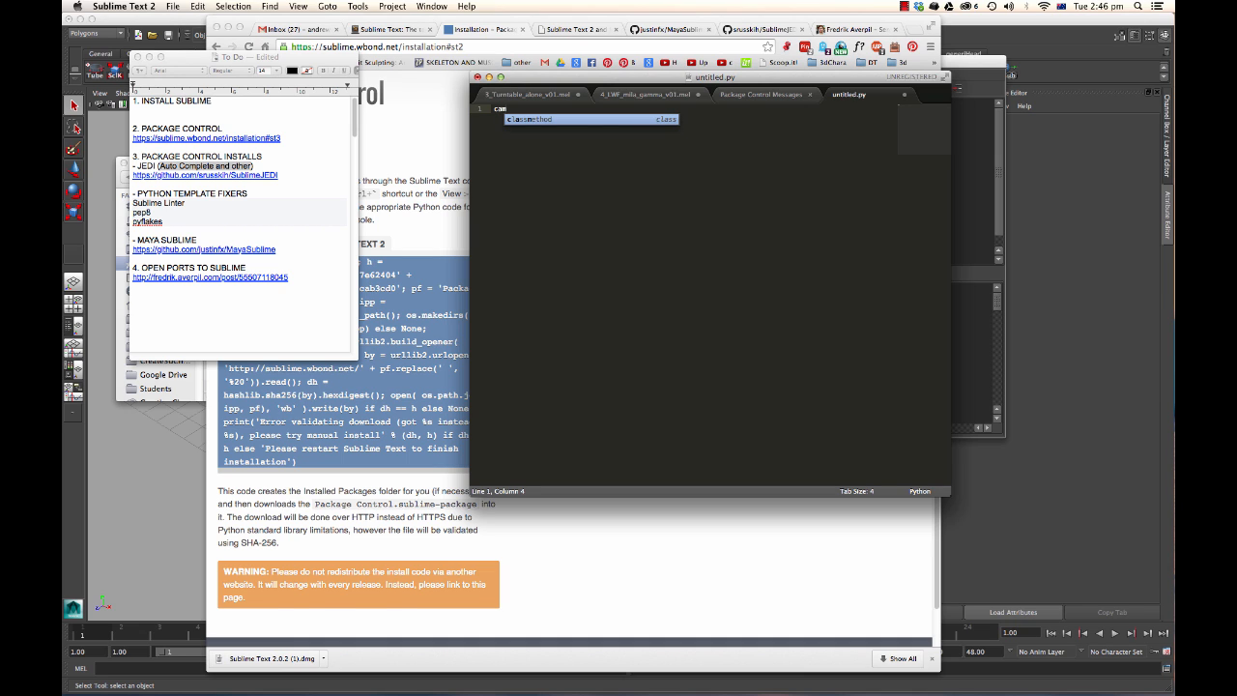
key(Tab)
key(BackSpace)
key(BackSpace)
key(BackSpace)
key(BackSpace)
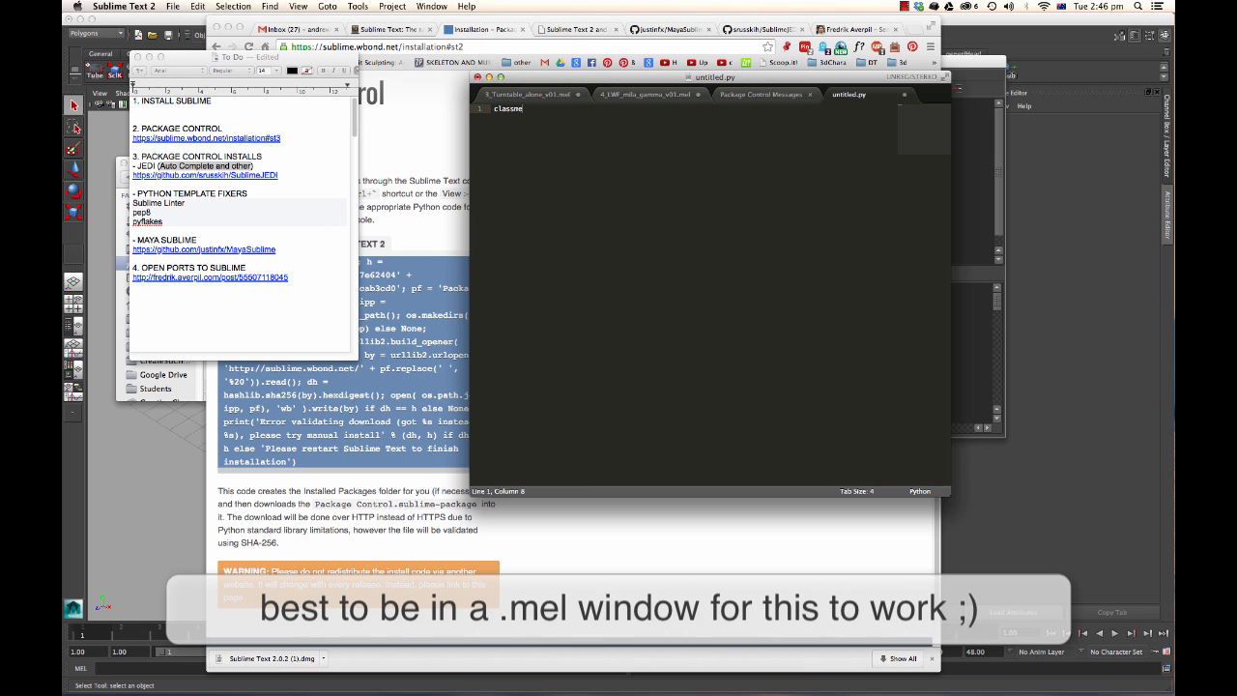
key(BackSpace)
key(BackSpace)
key(BackSpace)
key(BackSpace)
key(BackSpace)
key(BackSpace)
key(BackSpace)
Review the JEDI link, Python template fixers list and Maya Sublime heading in the To Do note.
drag(716, 78, 681, 68)
click(204, 164)
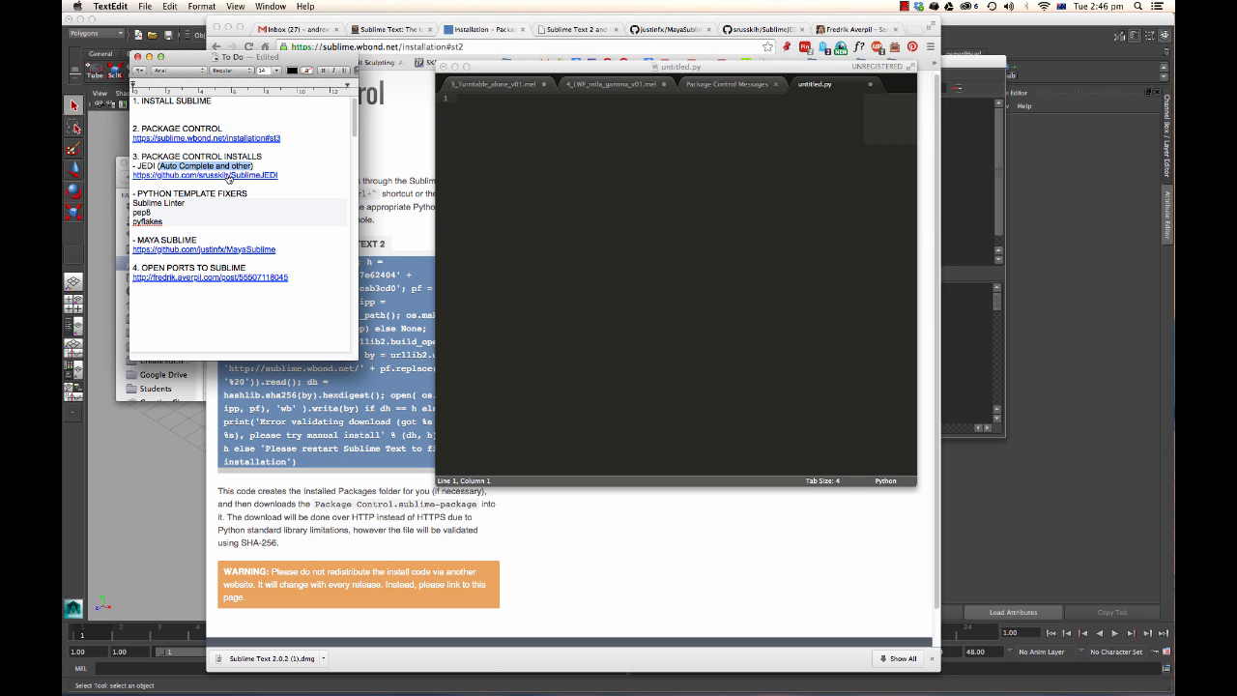
drag(280, 175, 130, 174)
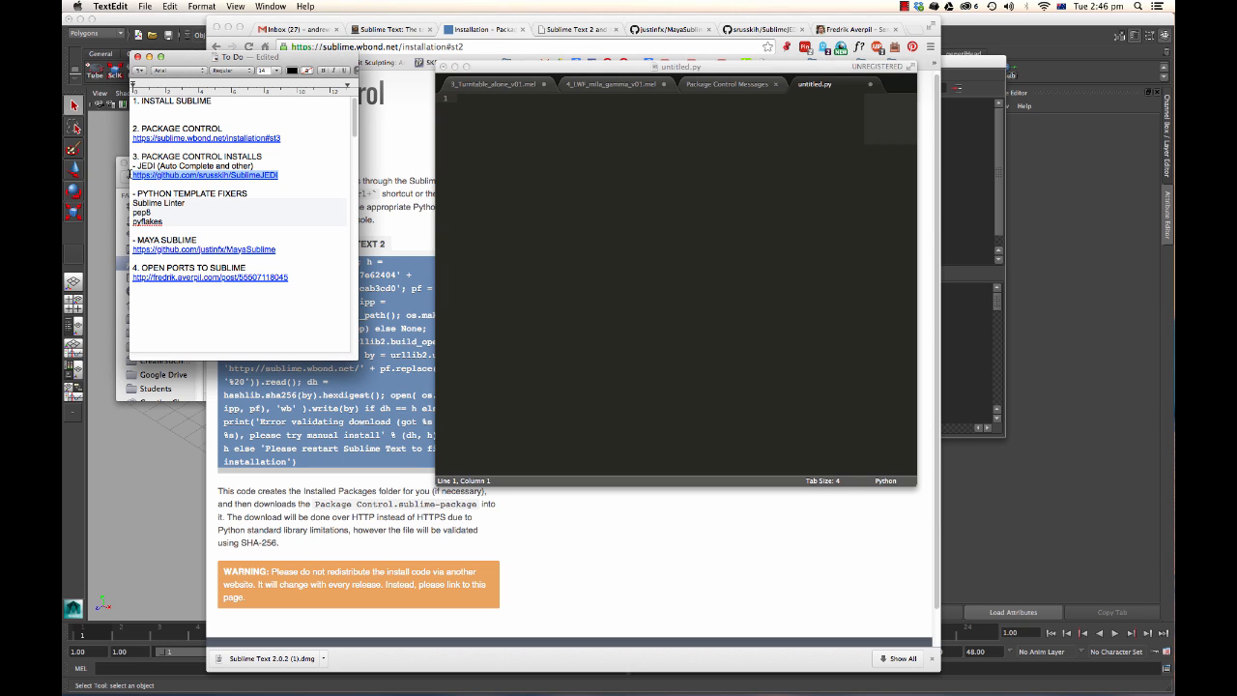
click(208, 195)
drag(275, 194, 133, 193)
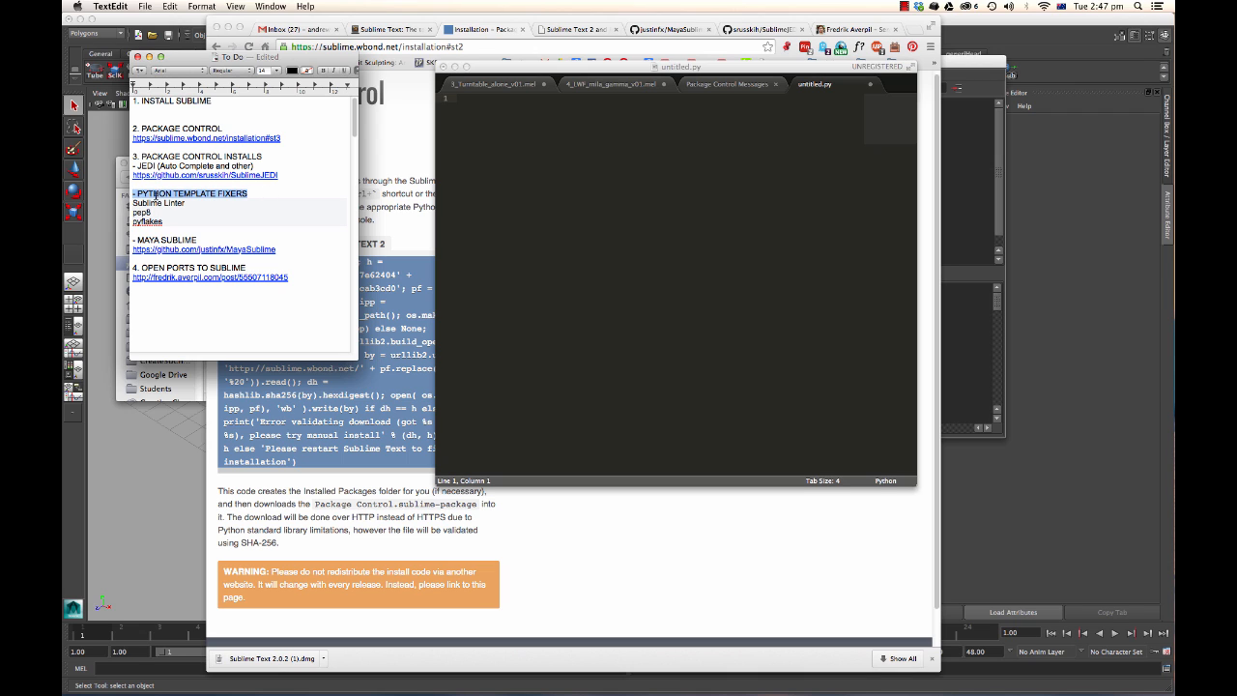
click(166, 203)
drag(195, 222, 128, 204)
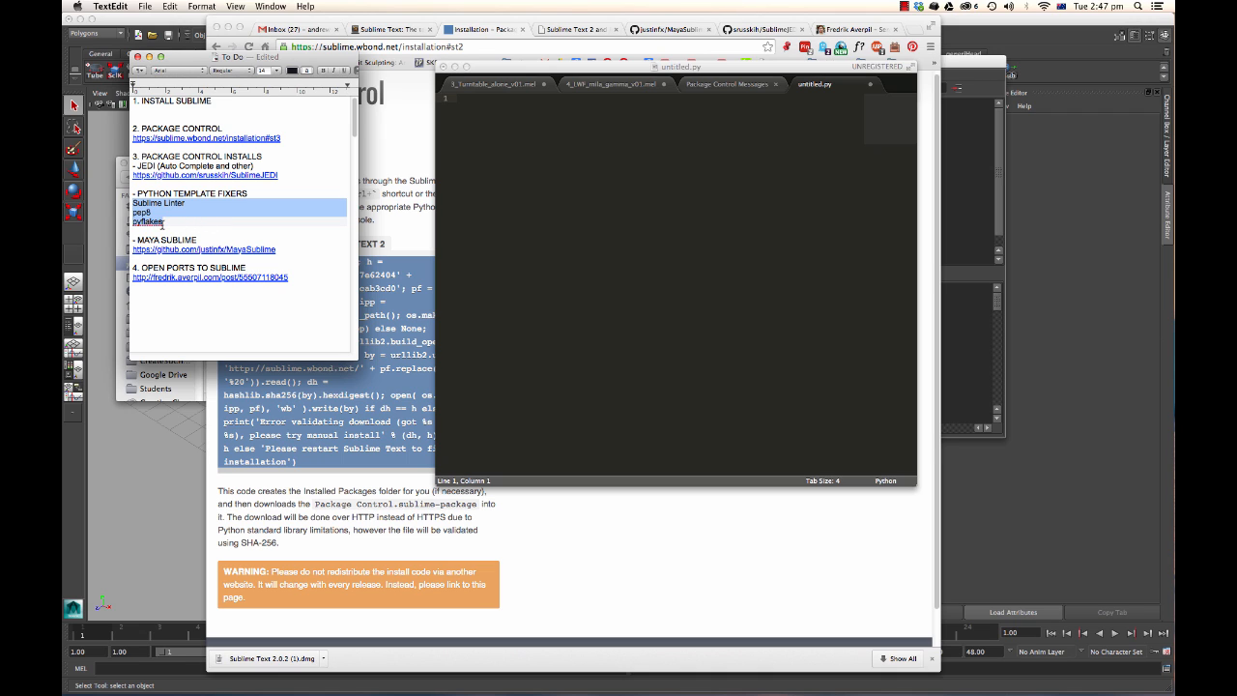
click(204, 240)
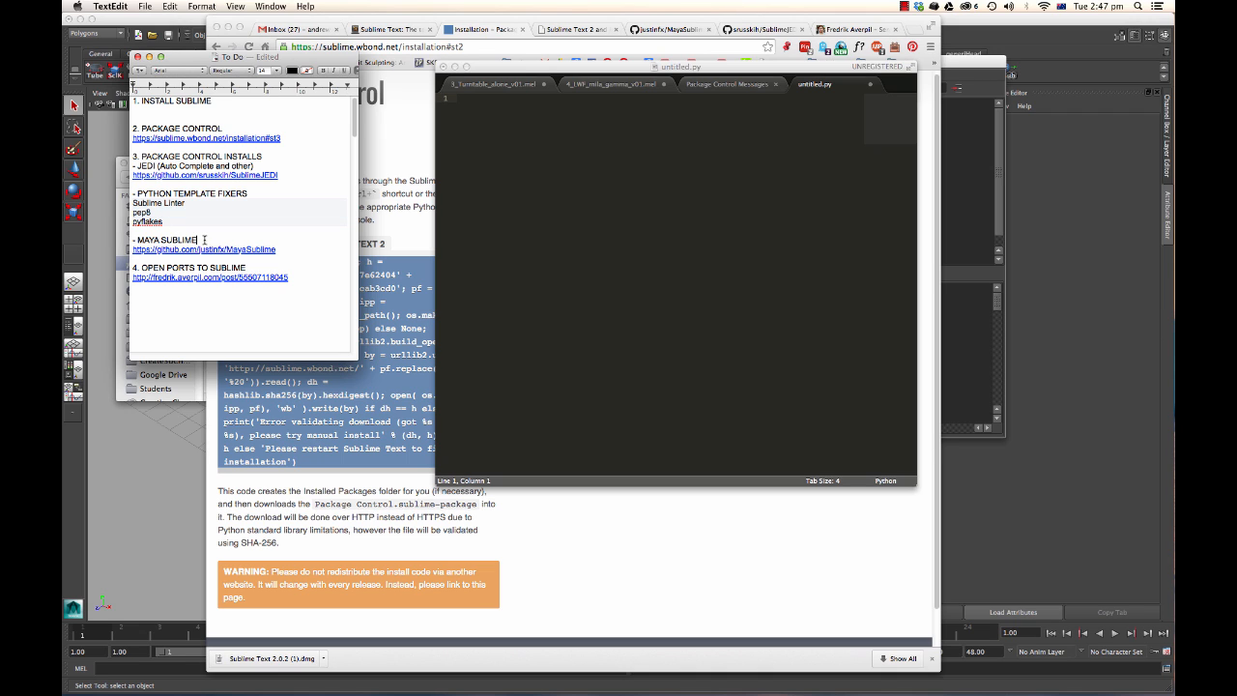
drag(204, 240, 132, 240)
click(152, 238)
drag(215, 240, 132, 240)
Switch to the 3_Turntable_alone_v01.mel file and set its syntax to MEL.
click(485, 117)
click(497, 85)
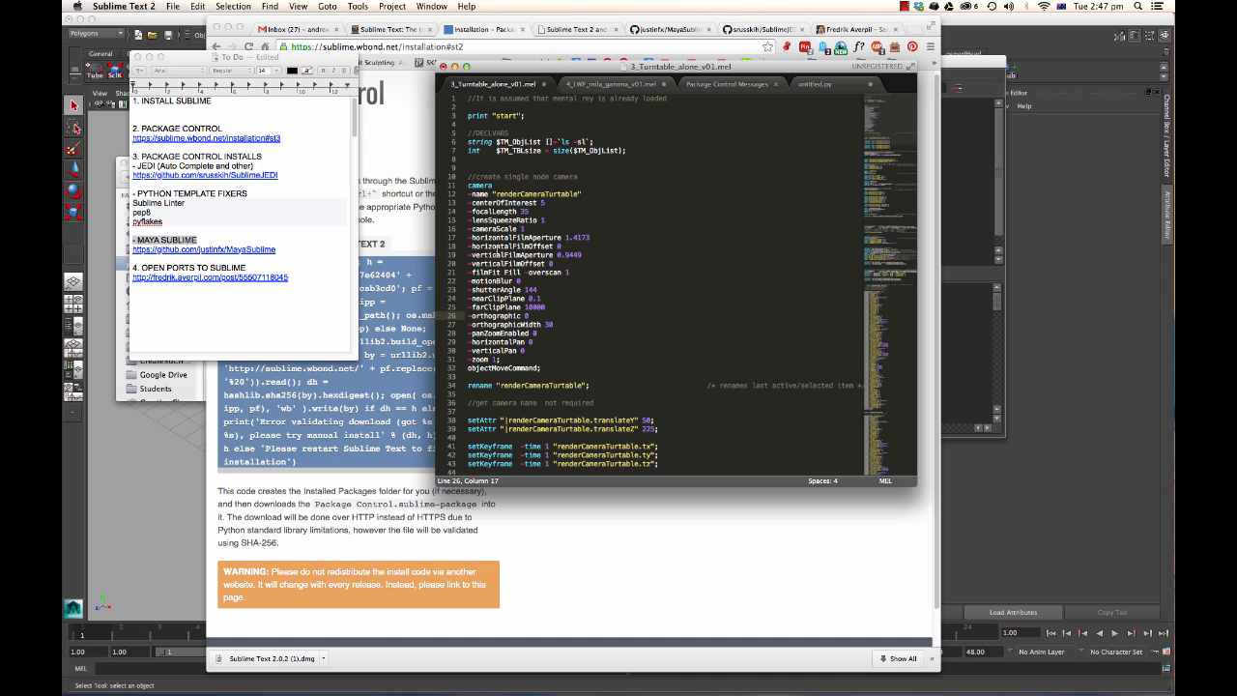
click(591, 325)
right_click(507, 120)
click(480, 109)
click(300, 5)
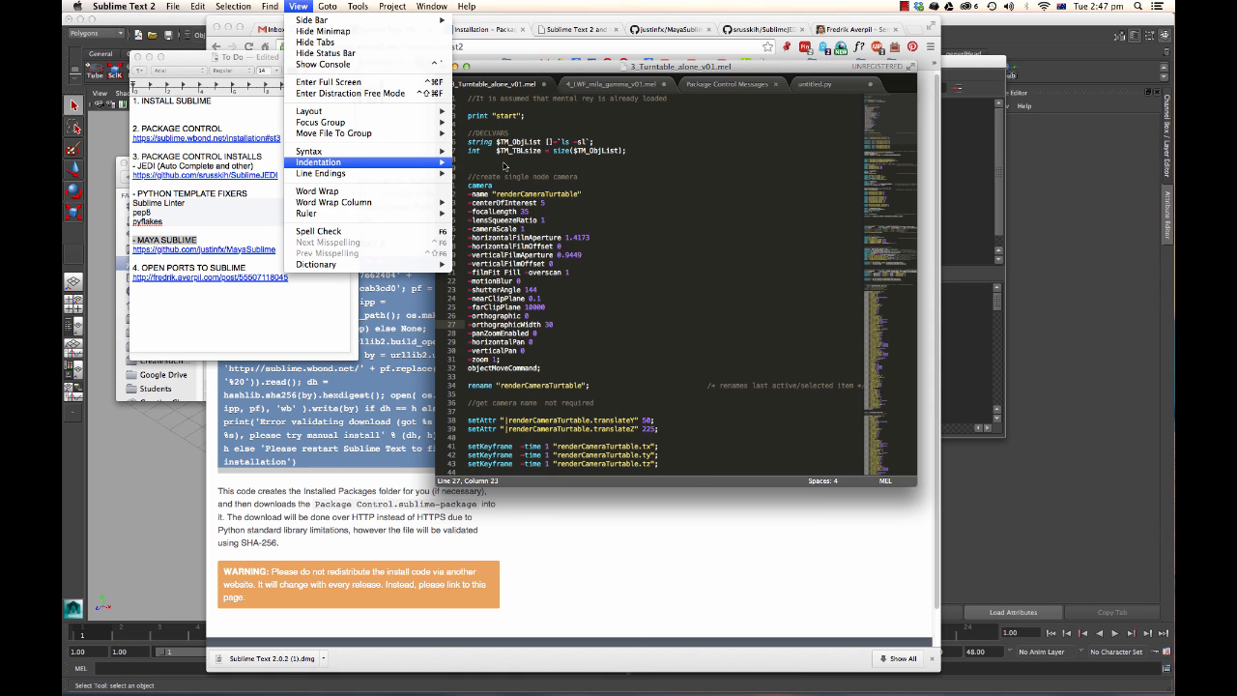
mouse_move(425, 151)
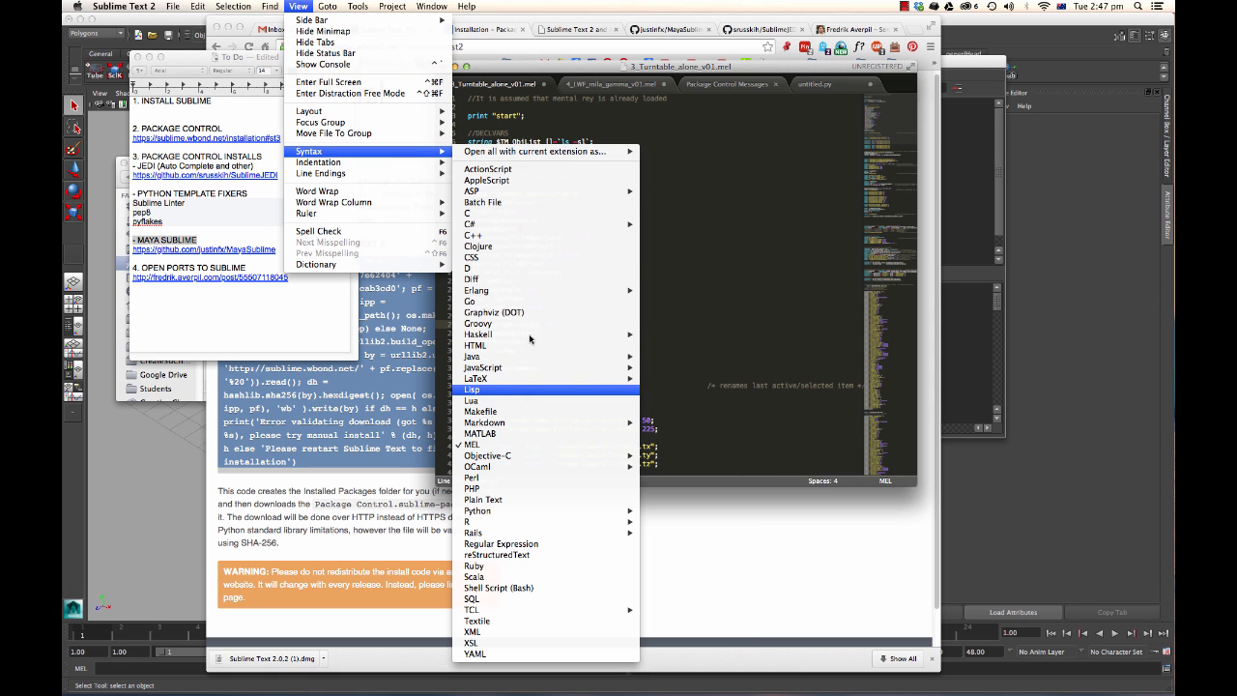
click(522, 447)
click(634, 83)
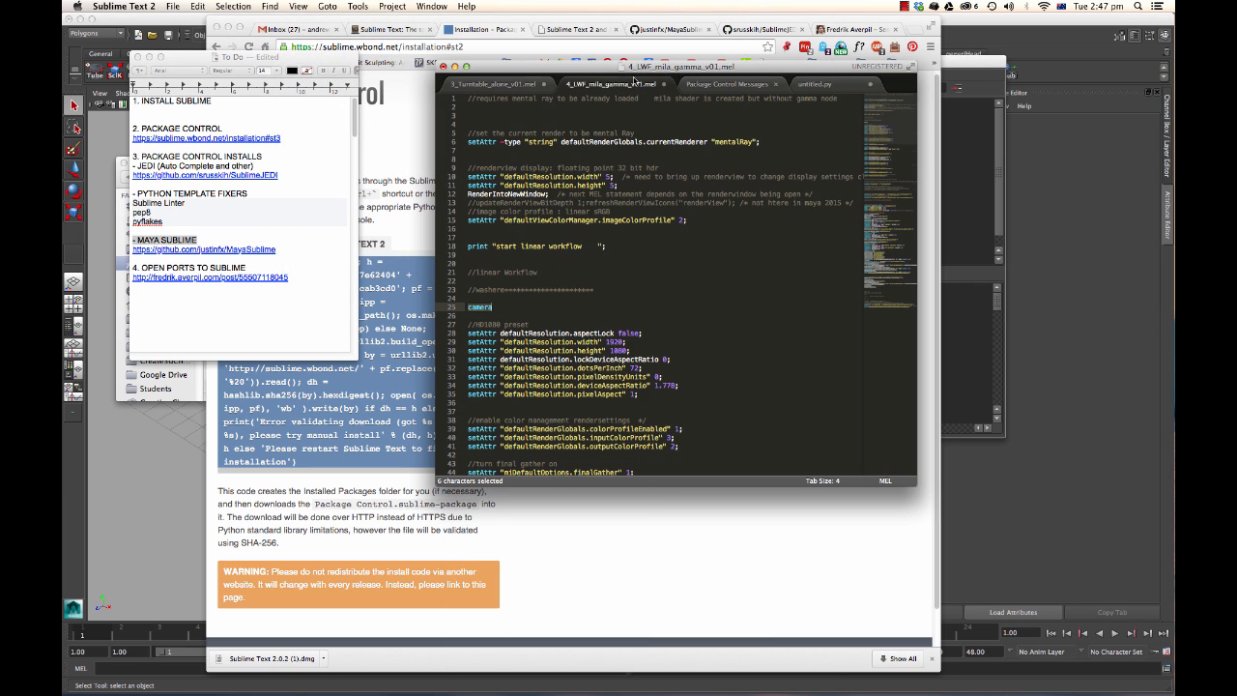
click(512, 87)
Select the print "start" statement in the MEL file and send it to Maya.
click(212, 243)
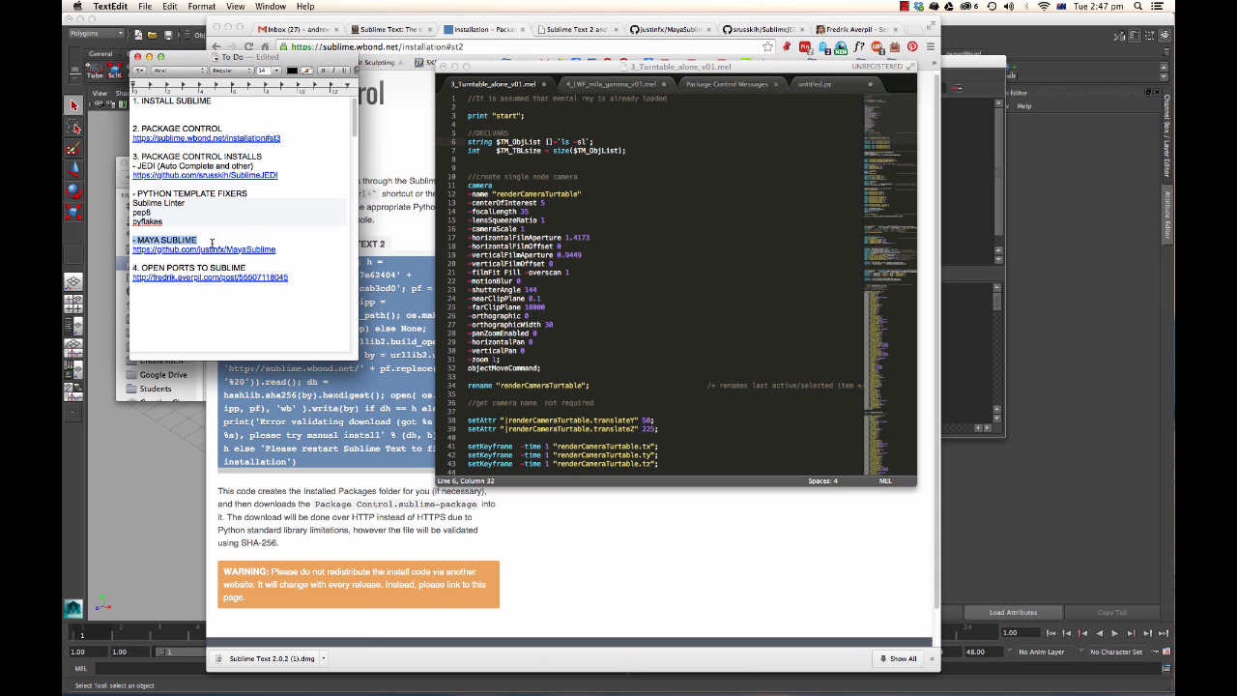
click(570, 232)
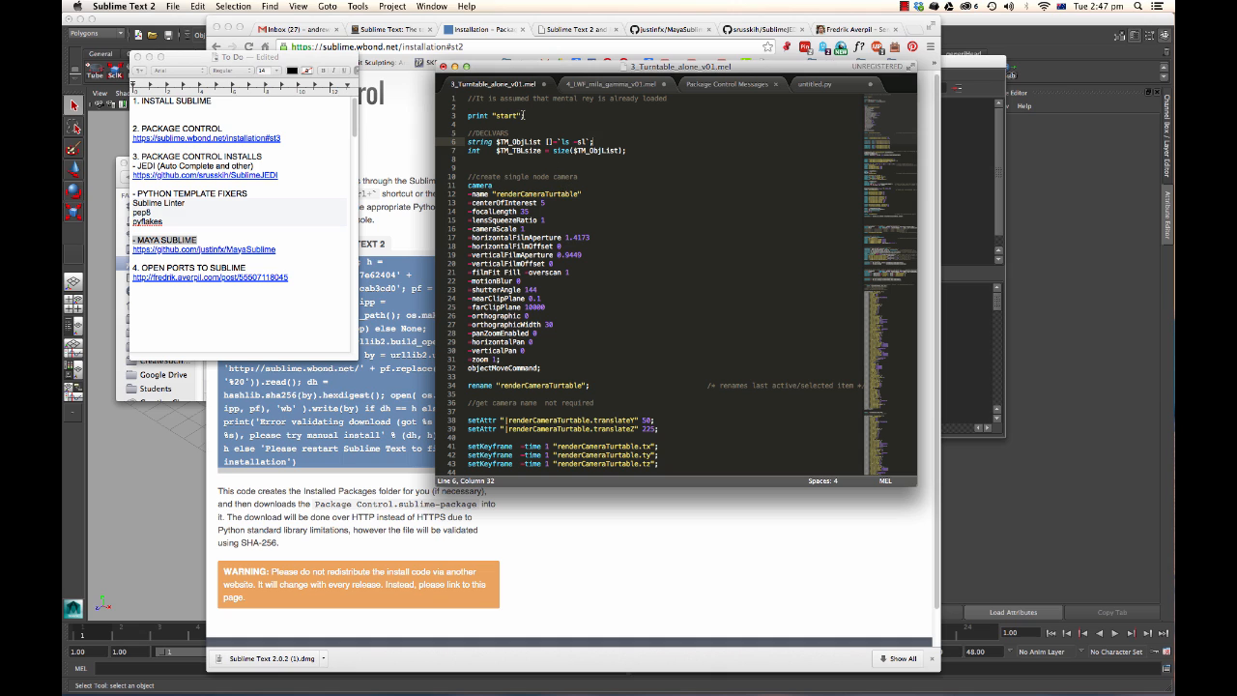
drag(523, 115, 468, 116)
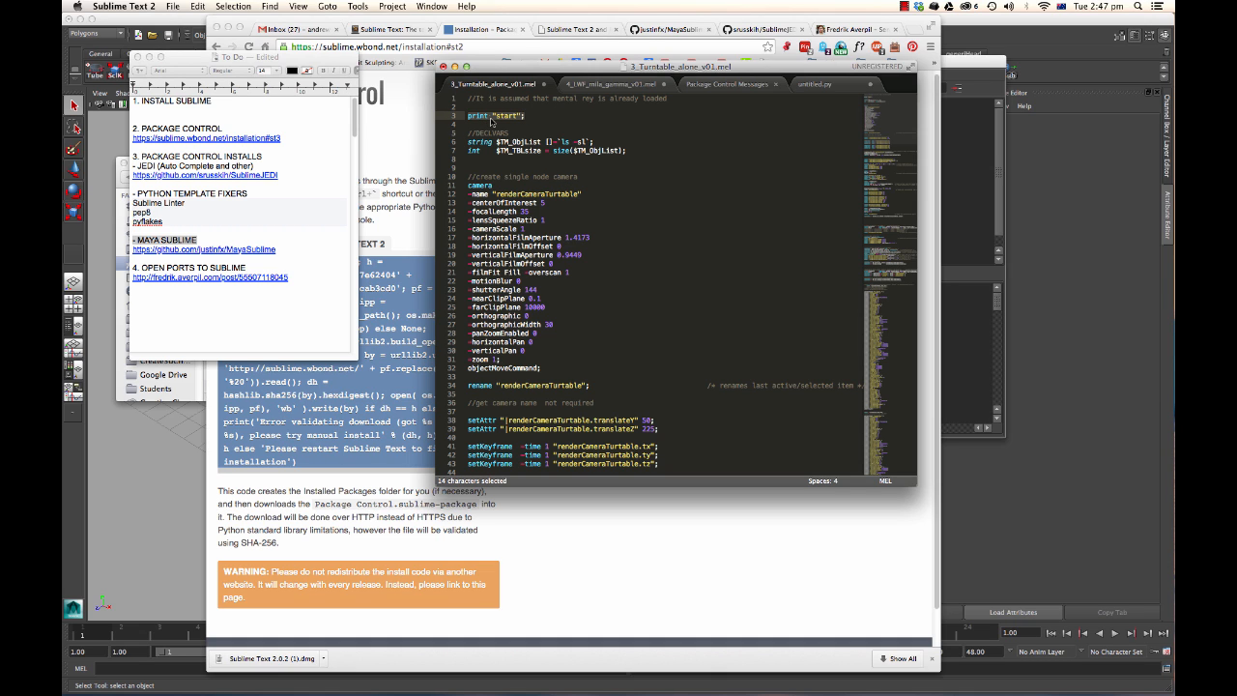
right_click(498, 119)
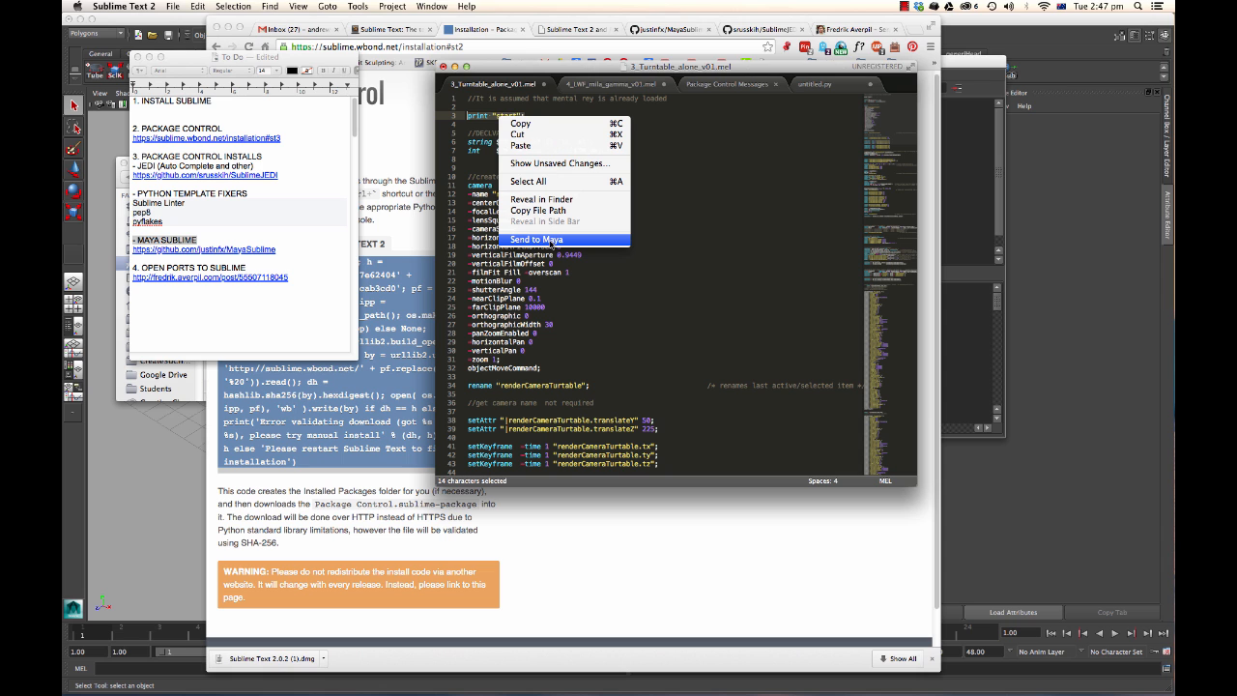
click(553, 240)
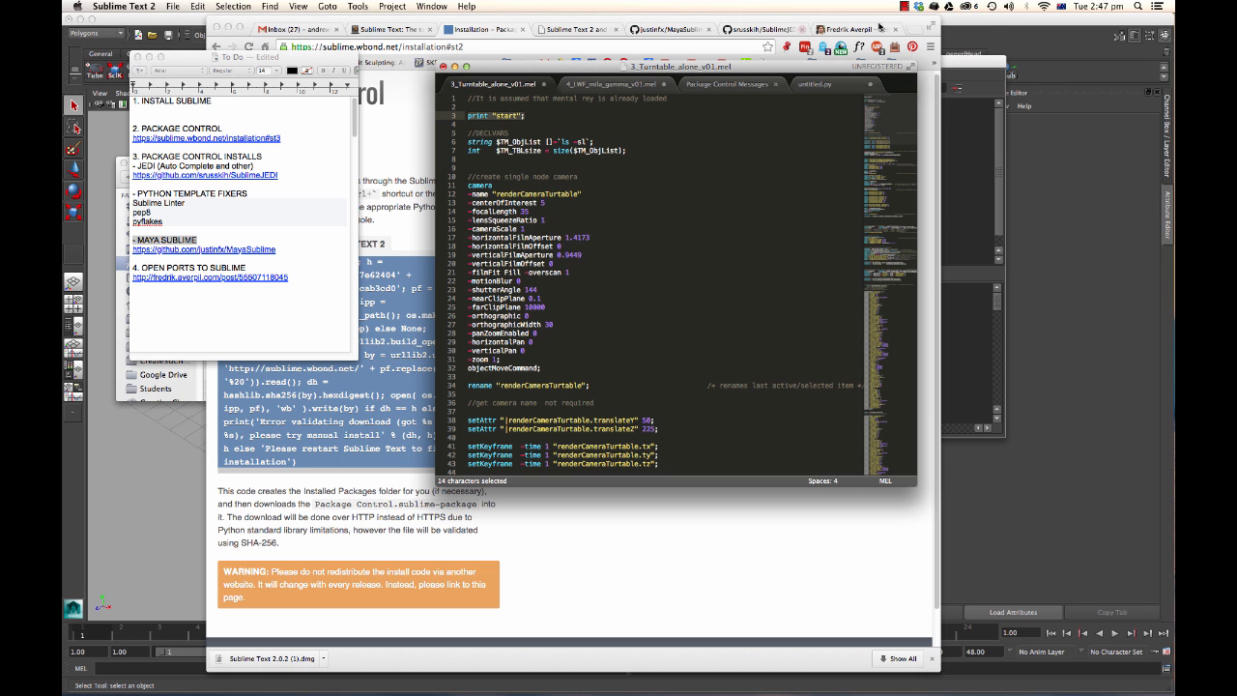
Switch to Maya and quit it.
key(super+Tab)
click(103, 6)
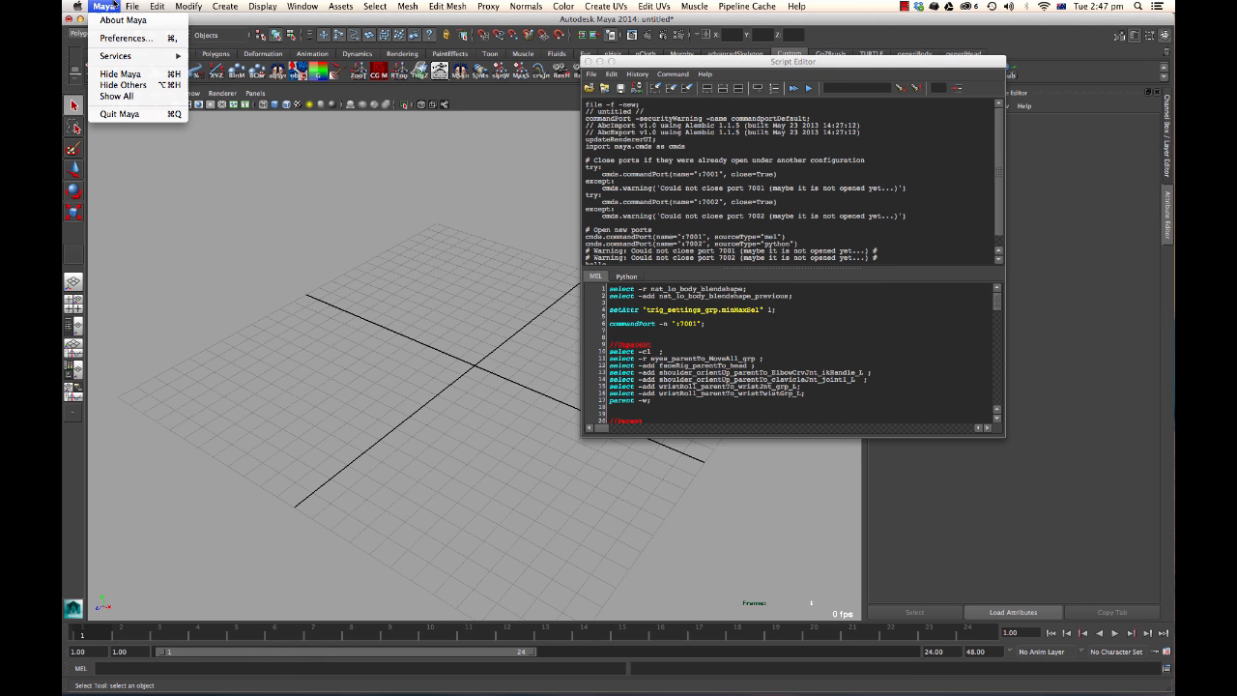
click(140, 117)
Select the print "start" statement again and send it to Maya.
click(613, 354)
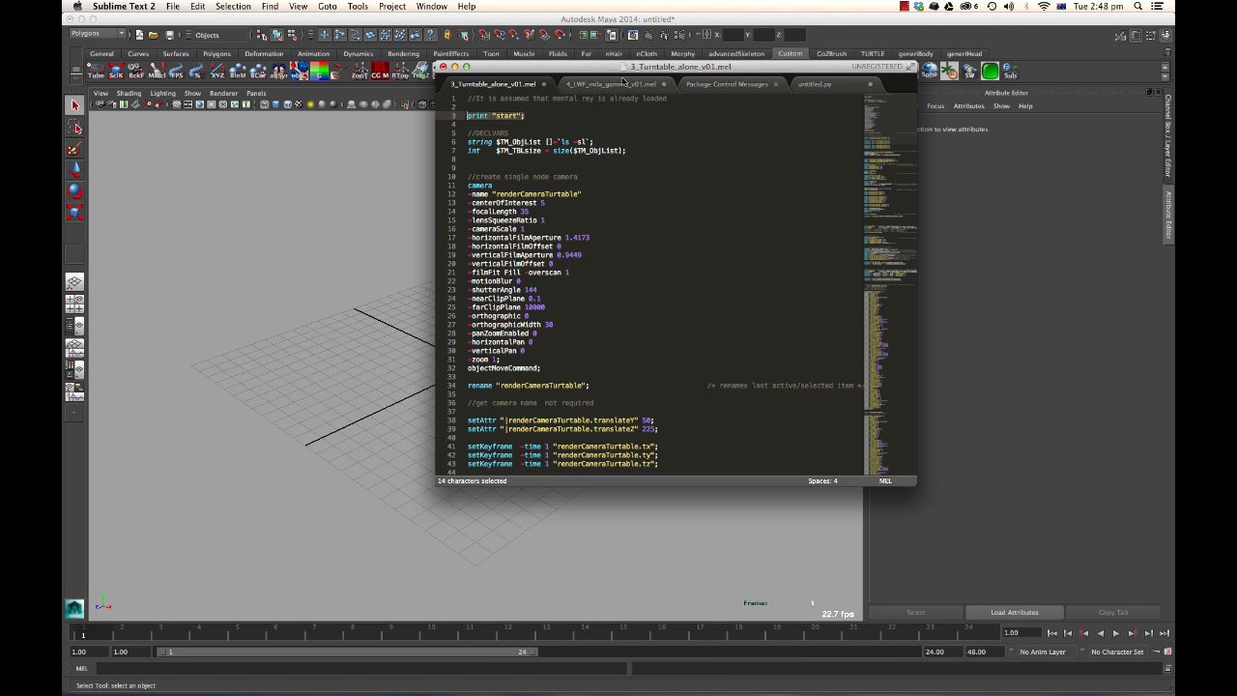
drag(635, 71, 665, 66)
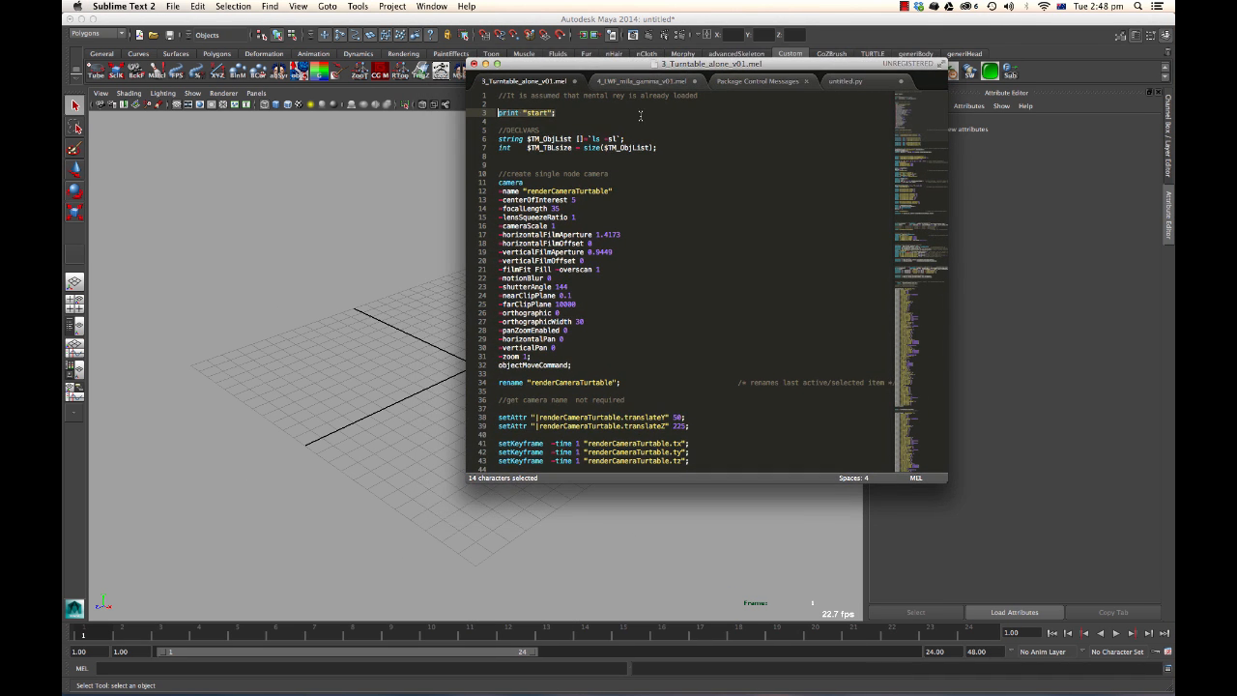
click(591, 112)
drag(589, 114, 493, 112)
right_click(539, 115)
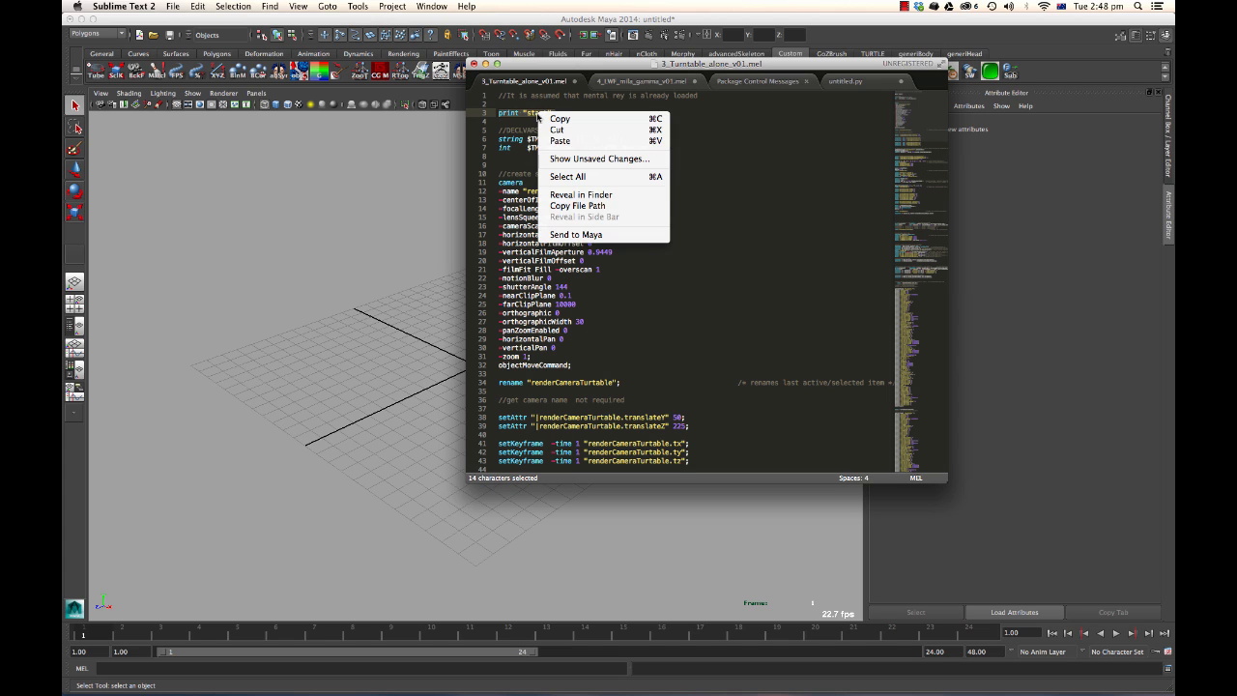
click(588, 235)
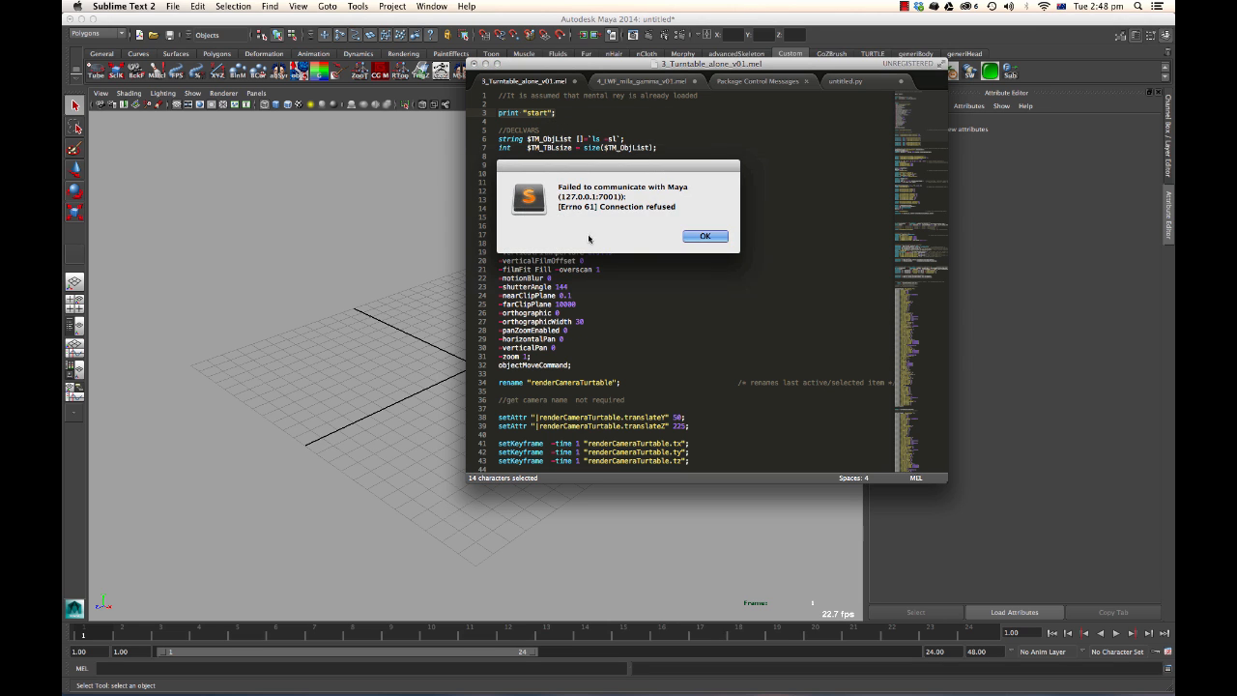
Move the connection error dialog aside, examine its address and port, and dismiss it.
drag(628, 158, 283, 114)
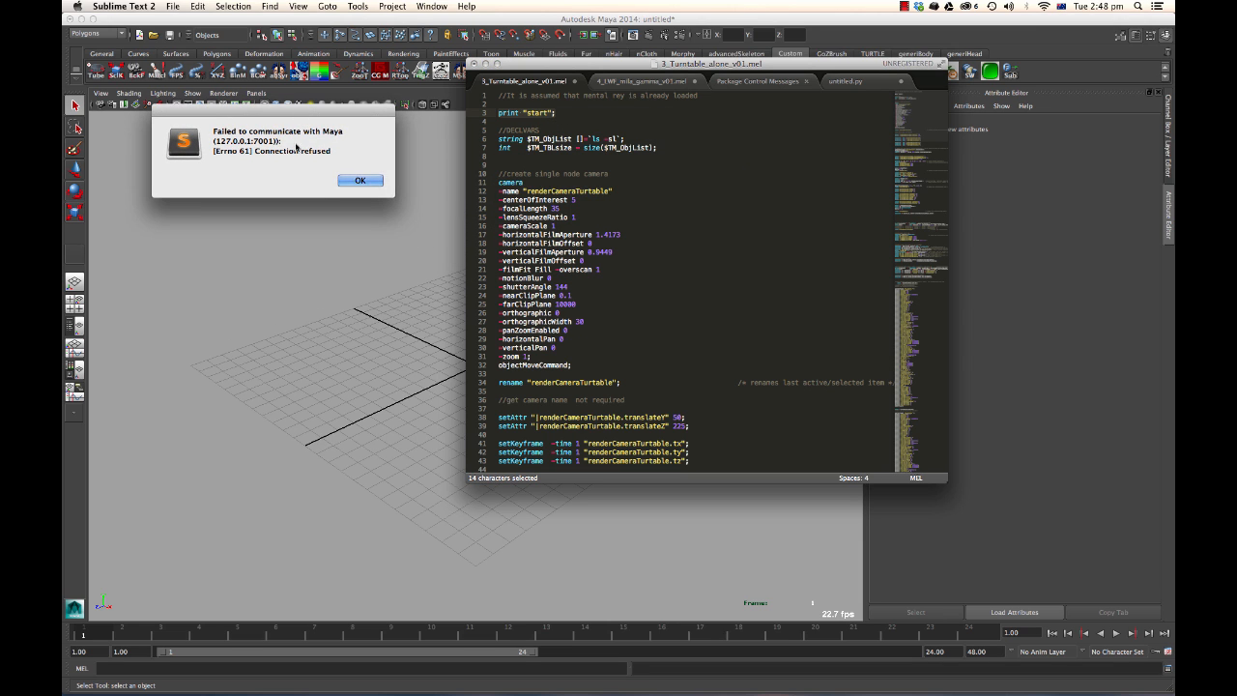
mouse_move(214, 143)
mouse_down()
mouse_move(295, 143)
mouse_move(211, 140)
mouse_up()
click(294, 142)
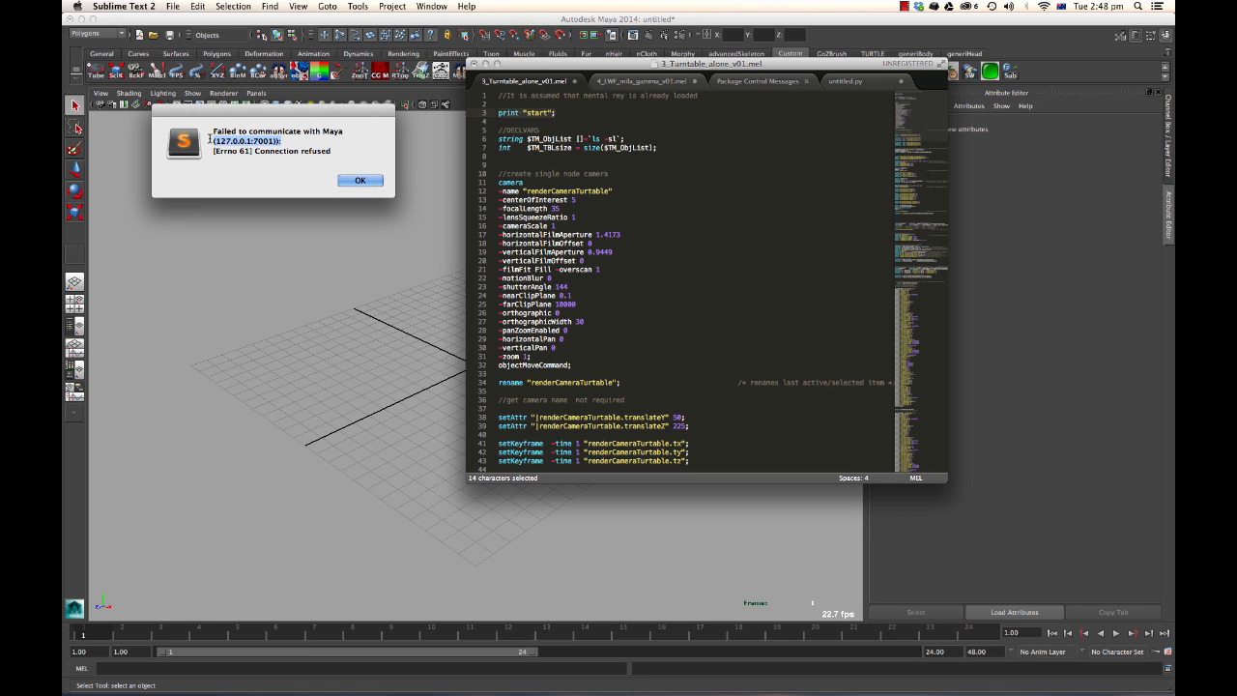
double_click(233, 140)
double_click(260, 142)
click(301, 143)
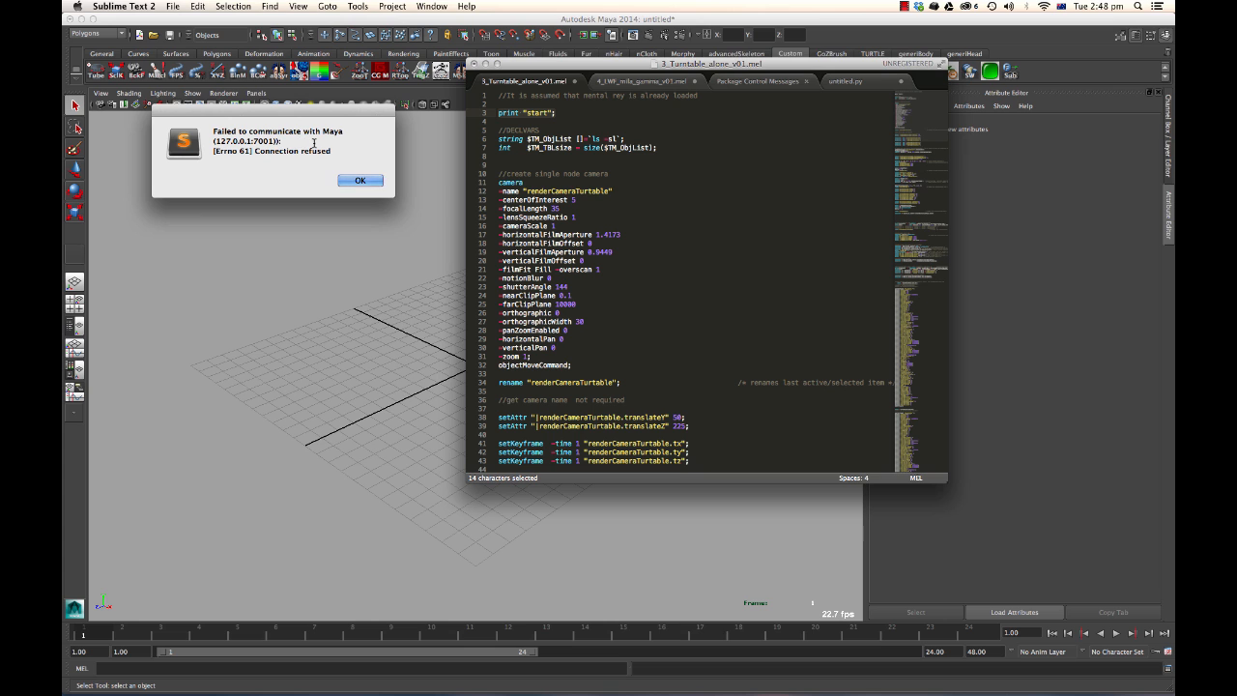
Dismiss the connection error and switch to the browser.
click(359, 180)
key(super+Tab)
key(super+Tab)
key(super+Tab)
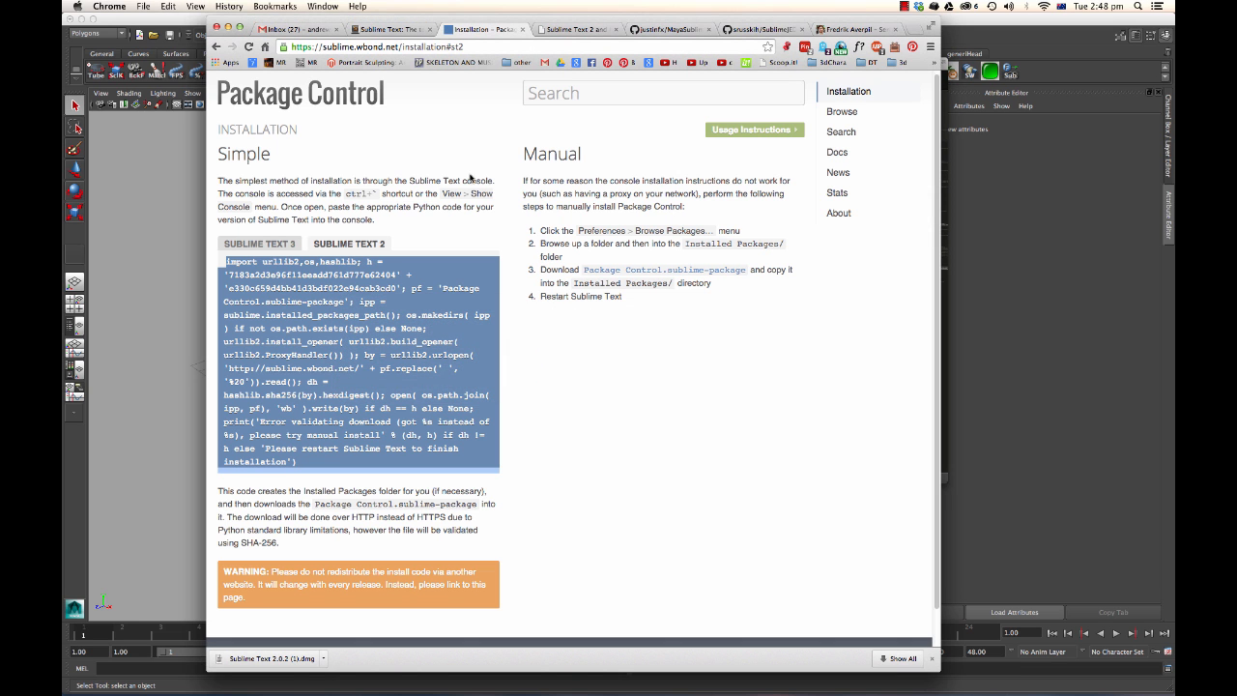
Copy the Python code that opens ports 7001 and 7002 from the MayaSublime setup article.
click(873, 36)
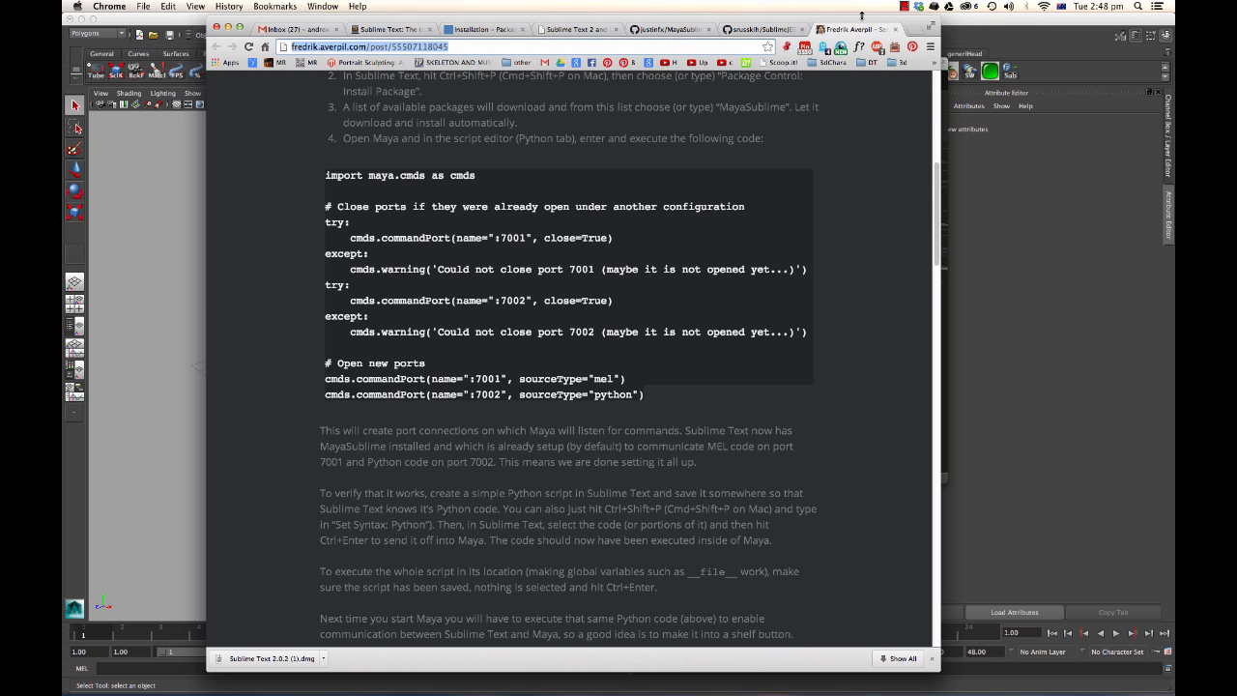
drag(874, 35, 777, 33)
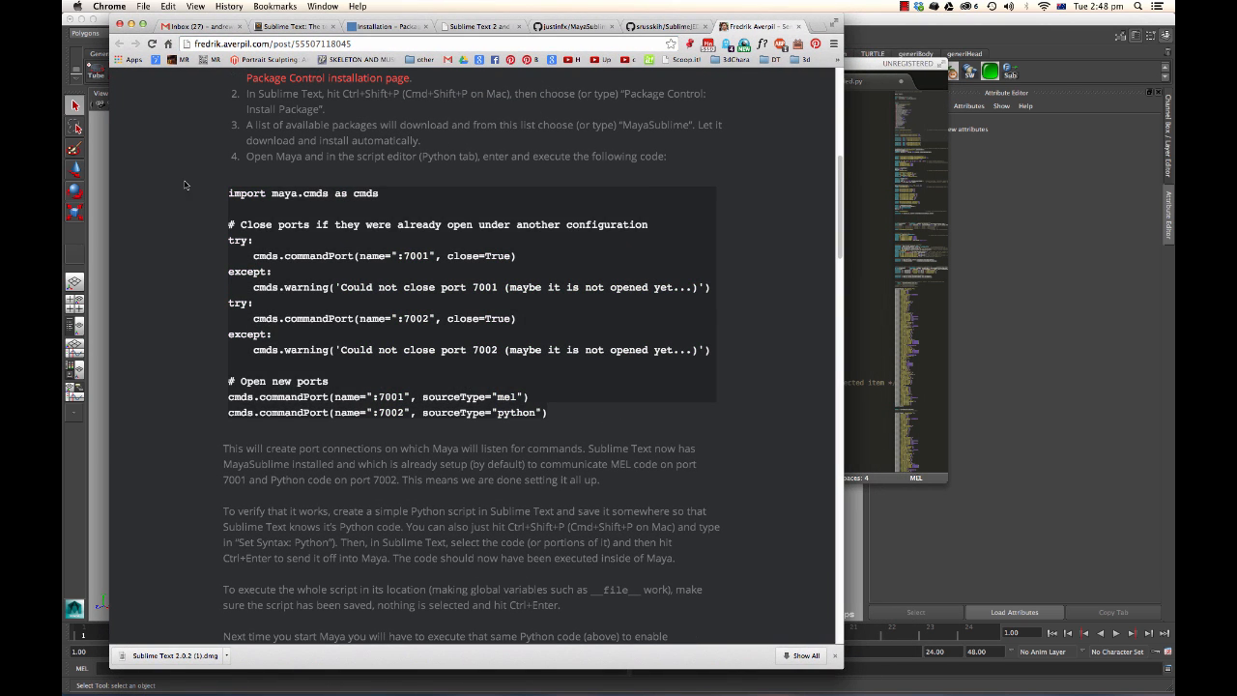
scroll(372, 233, up, 2)
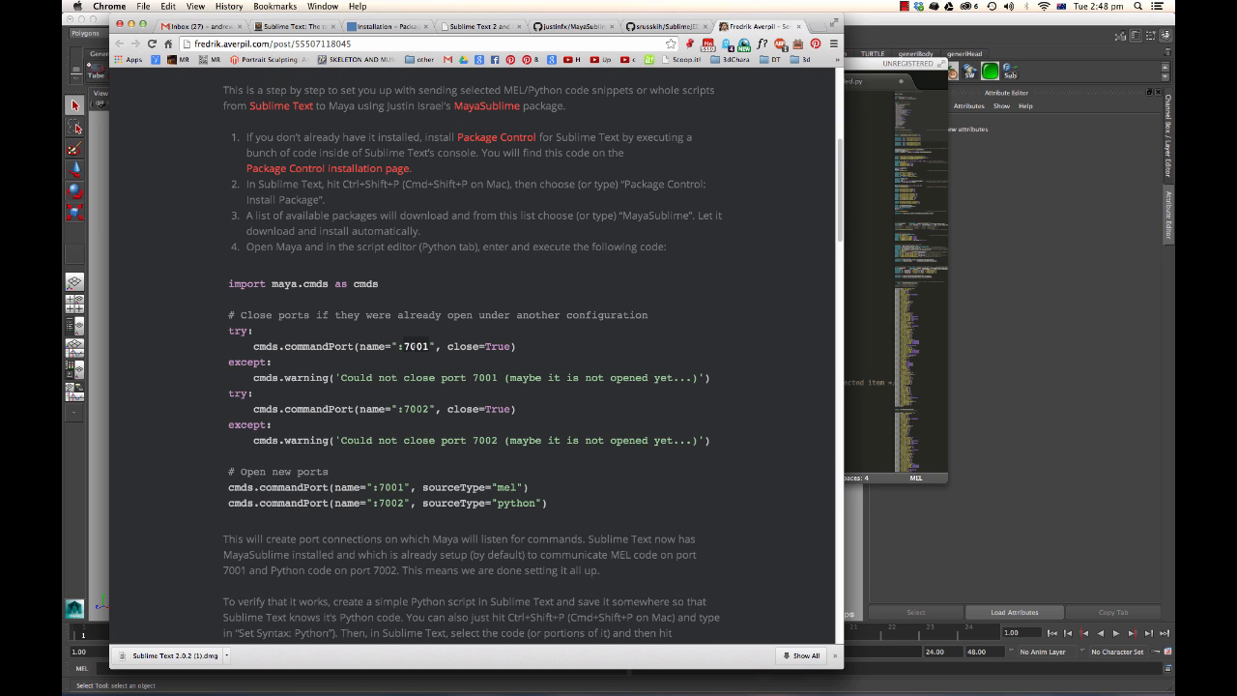
click(406, 346)
drag(406, 346, 428, 346)
click(400, 410)
drag(407, 409, 427, 409)
drag(556, 504, 228, 284)
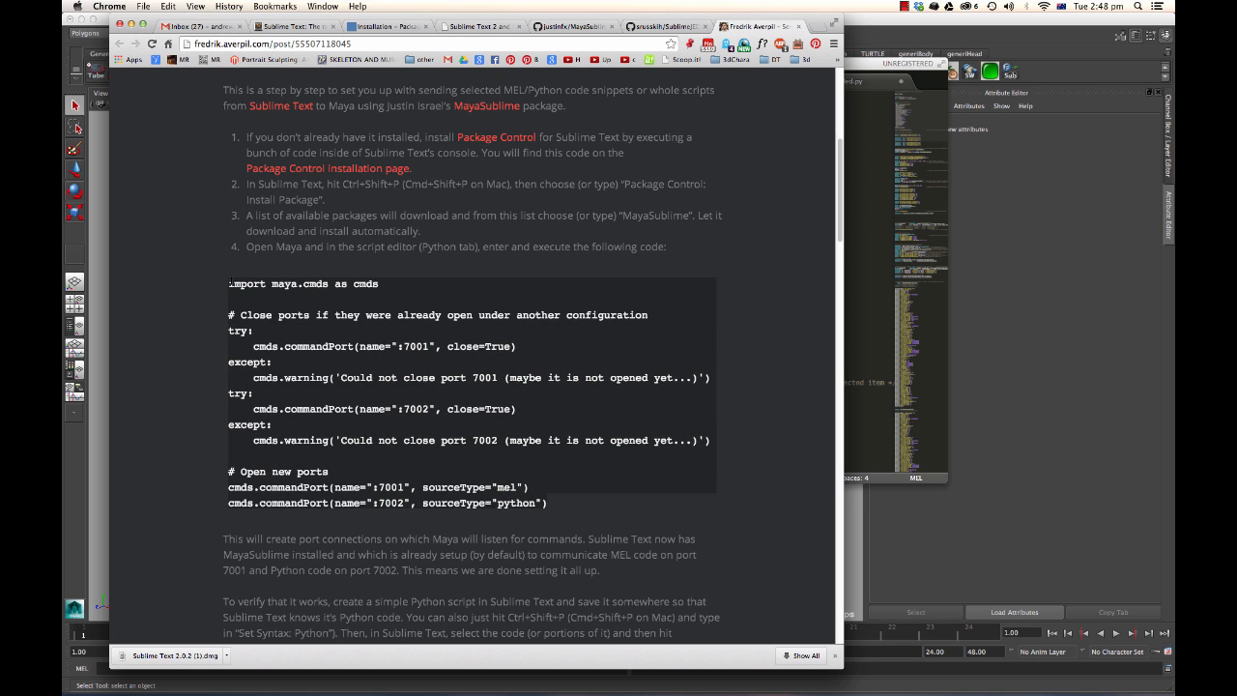
Open Maya's Script Editor and paste the port-opening code into its Python tab.
click(879, 29)
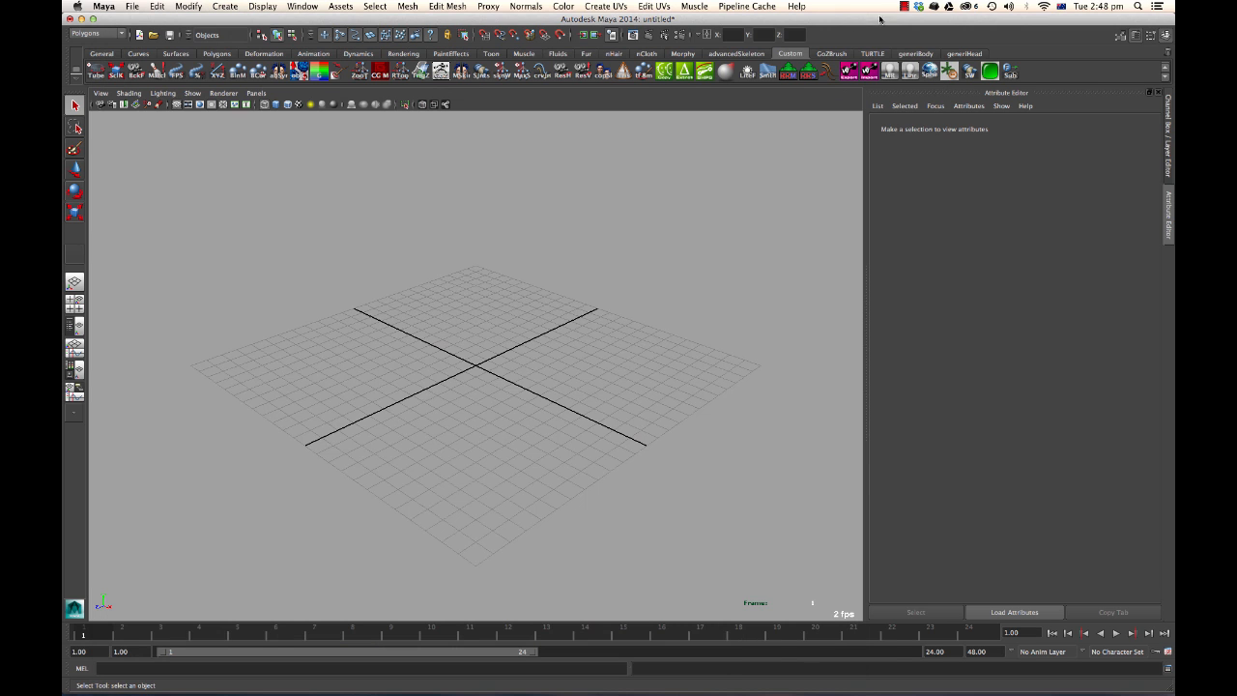
click(1168, 668)
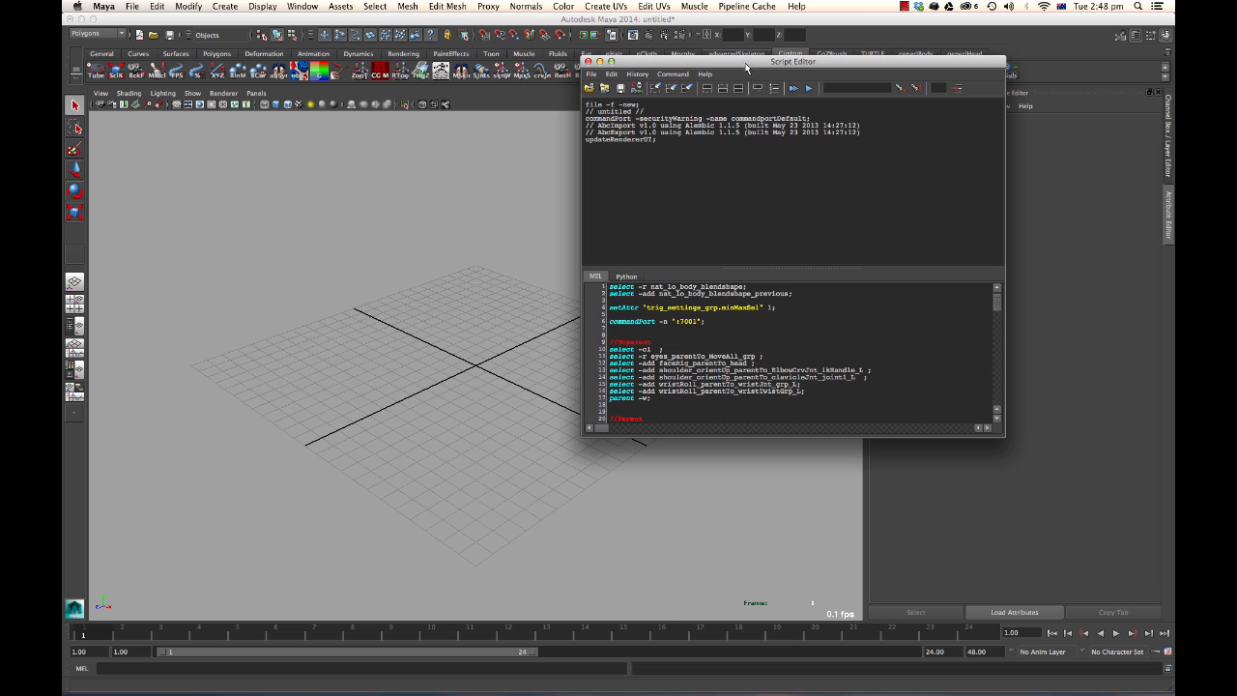
drag(744, 61, 573, 43)
click(460, 258)
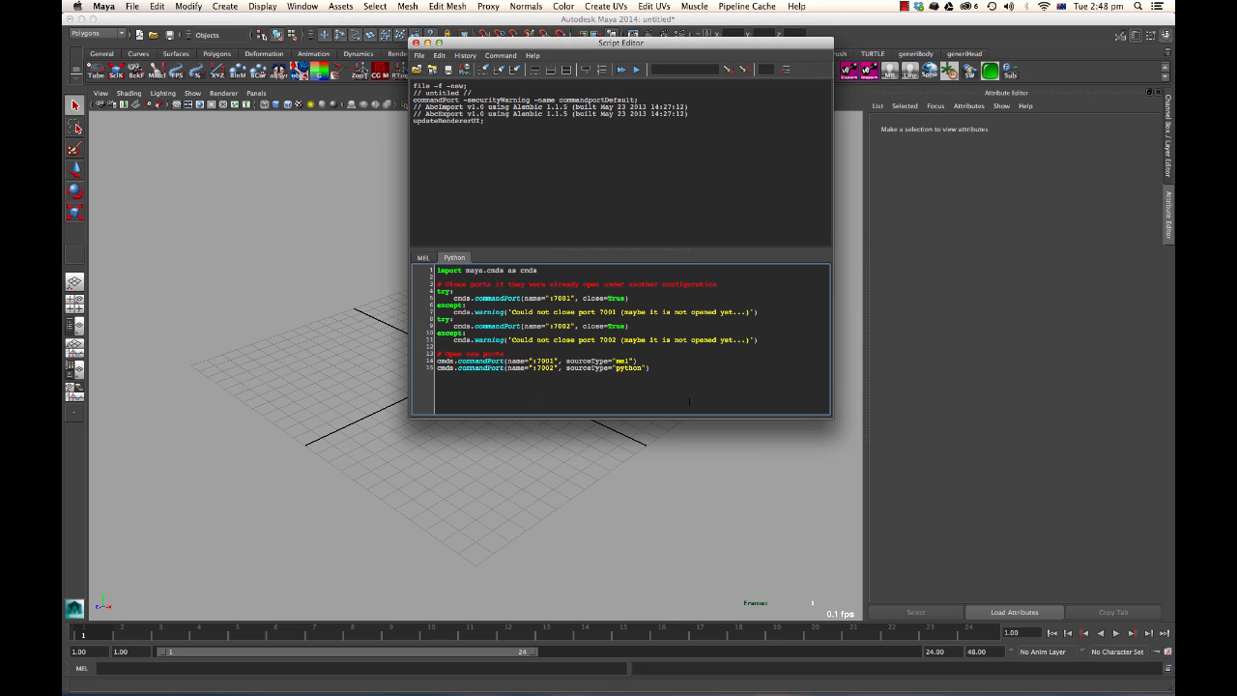
Select all the port-opening code and save it to the Custom shelf as a Python button.
drag(690, 401, 597, 248)
key(super+a)
drag(464, 280, 1006, 69)
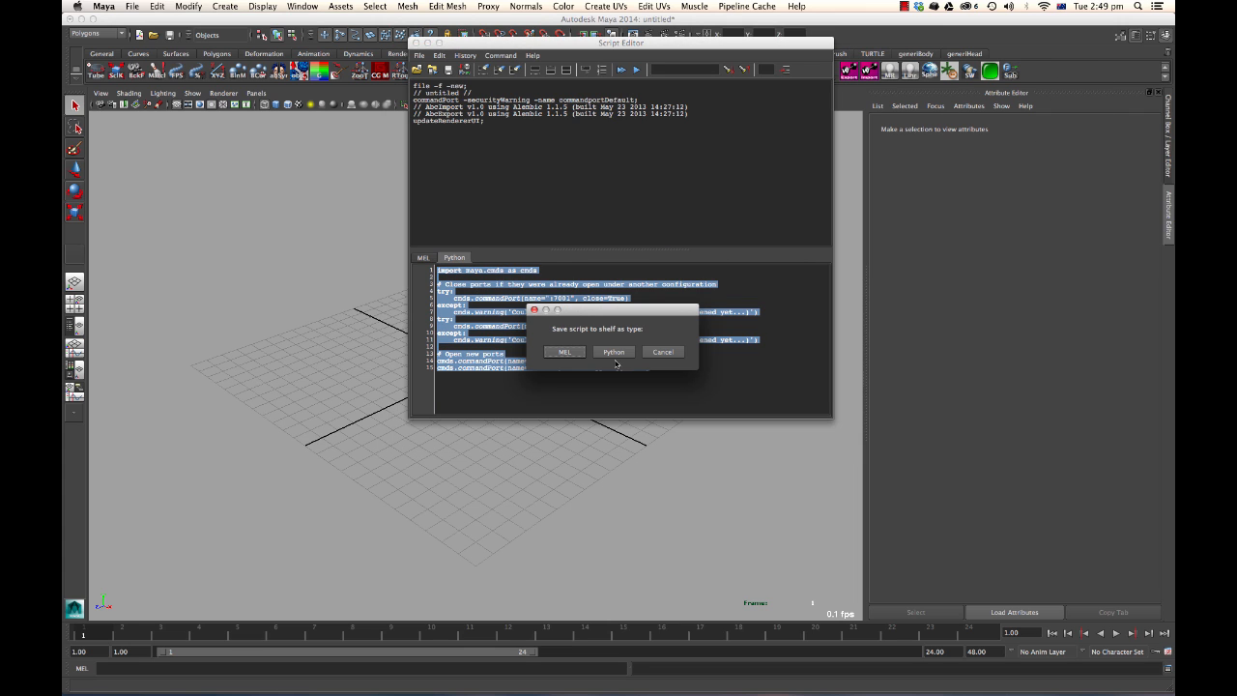
click(534, 311)
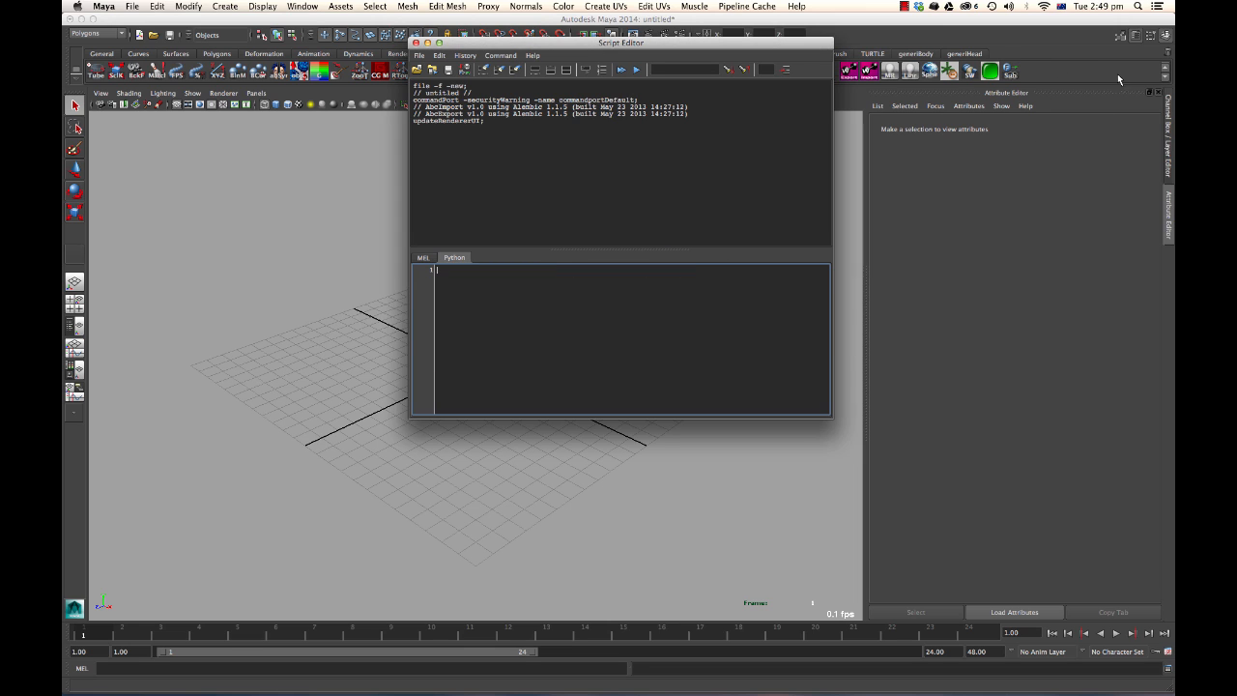
Edit the new shelf button, setting its tooltip to Open Ports To Sublime and its icon label to Sub.
right_click(1017, 74)
click(1034, 88)
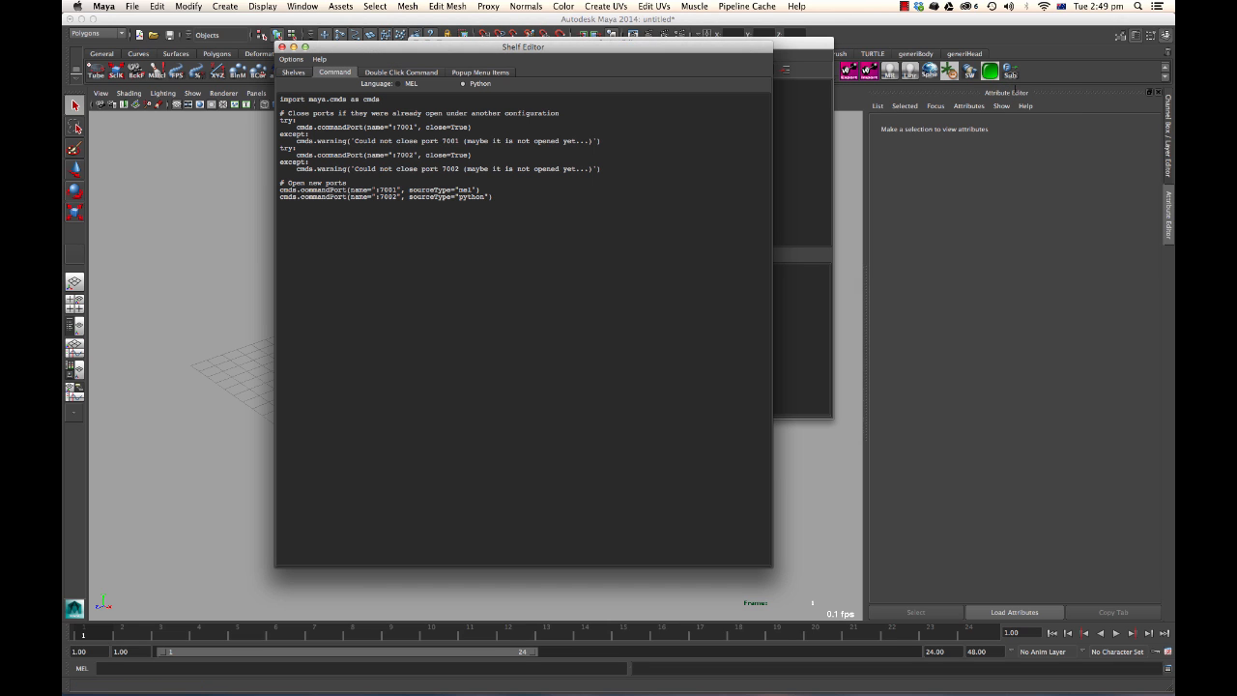
click(304, 74)
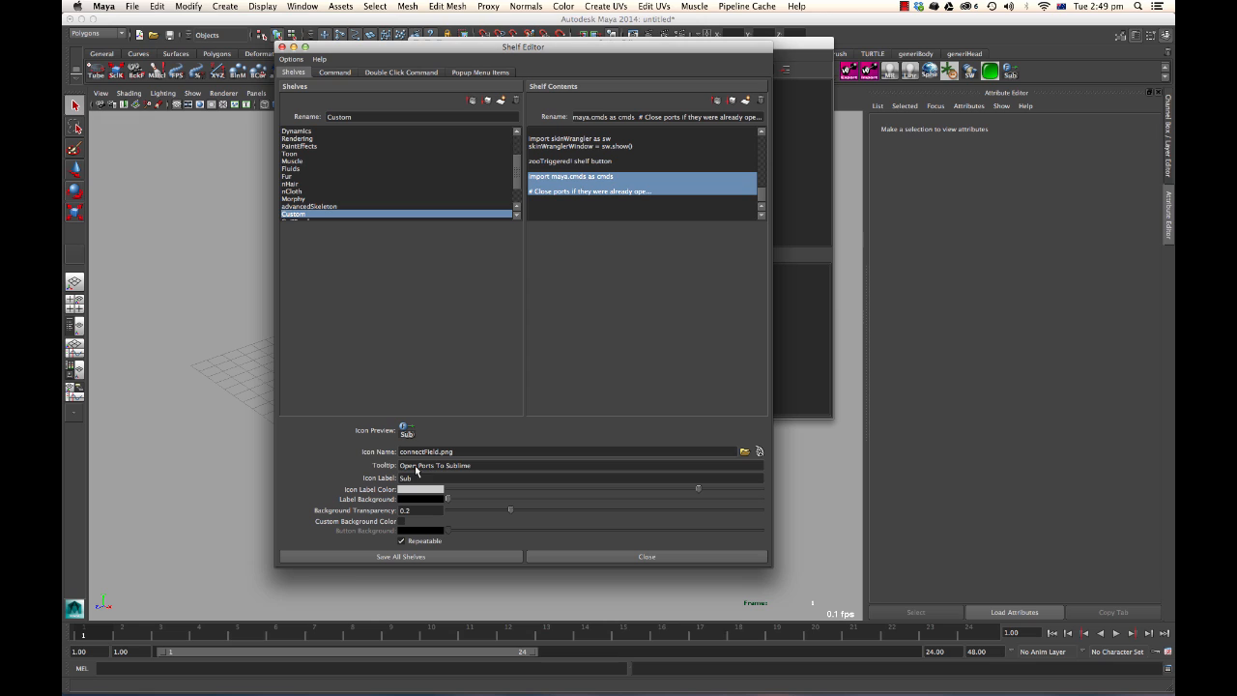
click(417, 468)
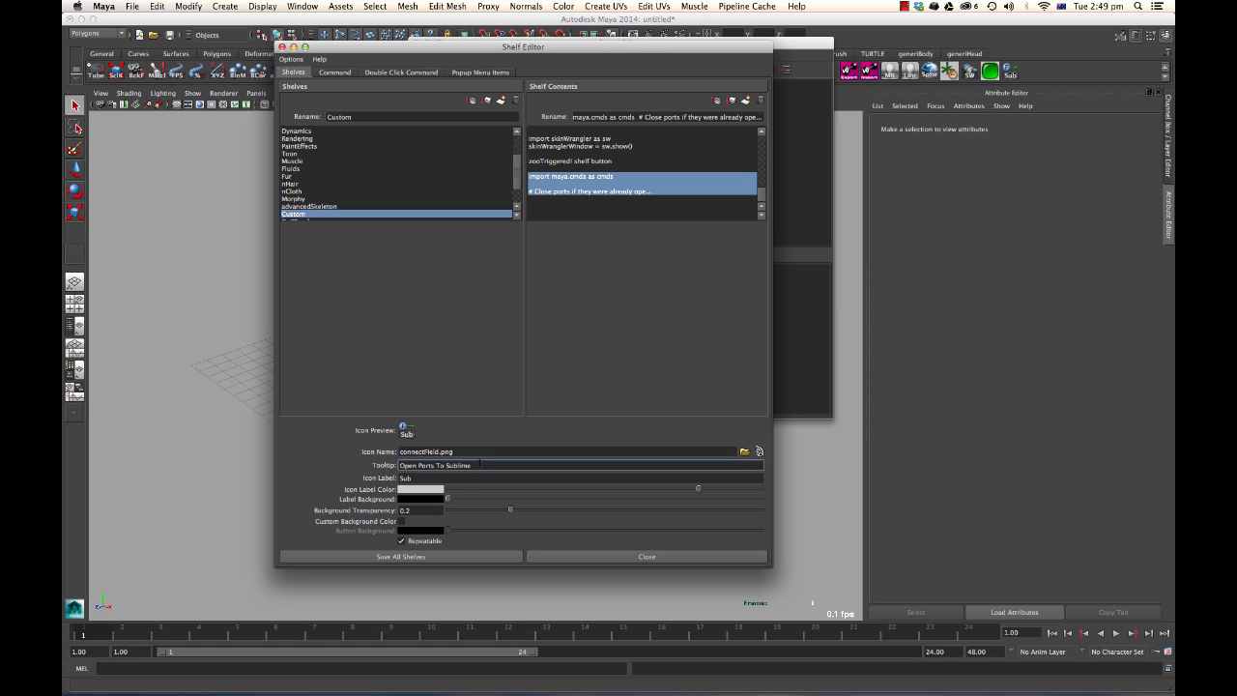
key(Tab)
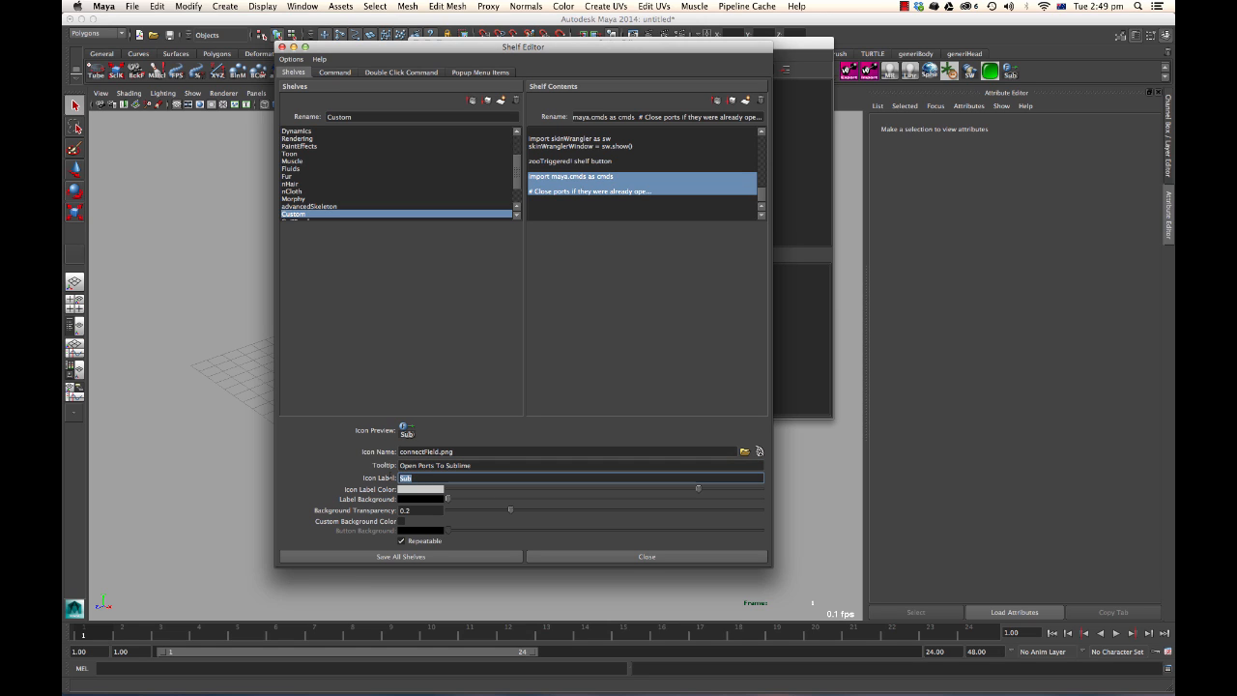
key(Return)
Set the shelf button's icon name to connectField.png.
click(406, 451)
triple_click(406, 452)
click(406, 452)
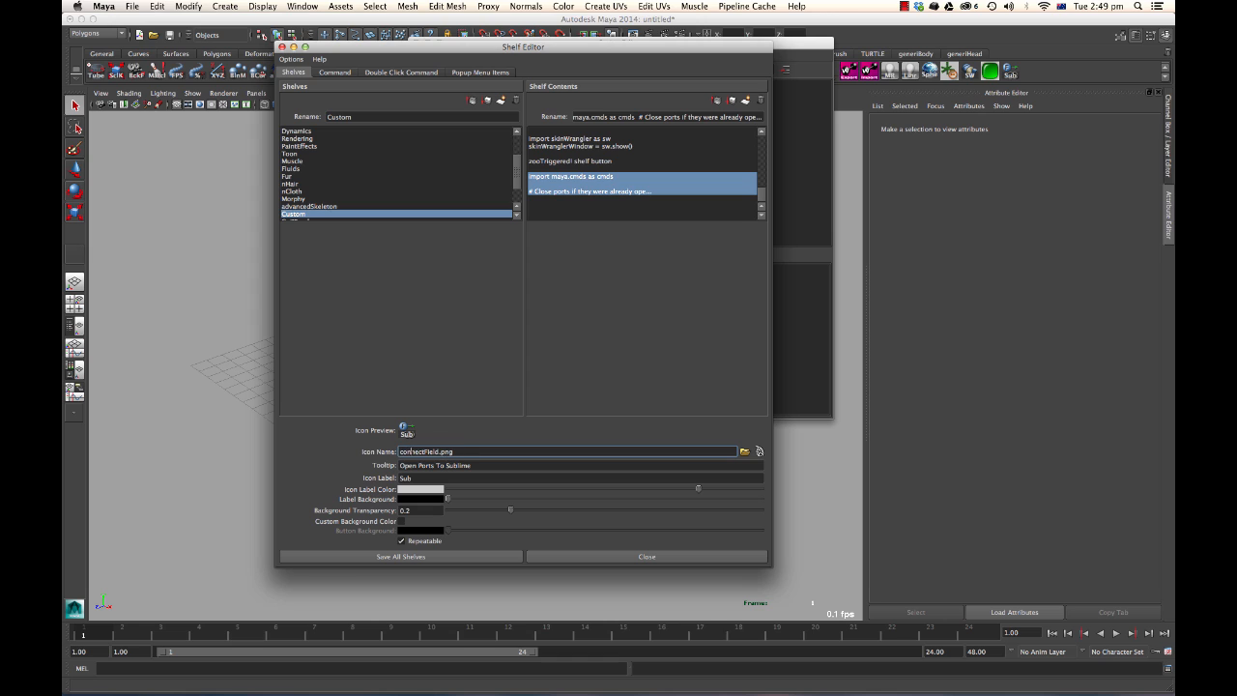
text(l)
Browse the factory icons filtered by connect, then cancel the browser.
click(760, 451)
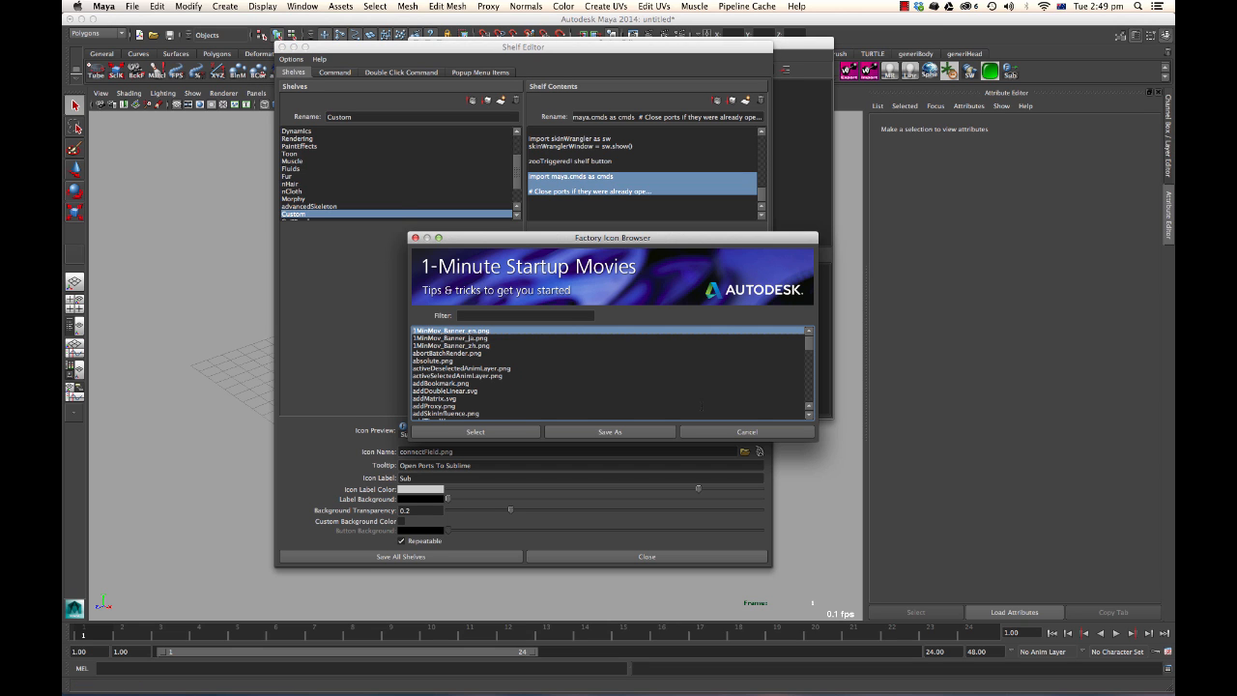
click(487, 315)
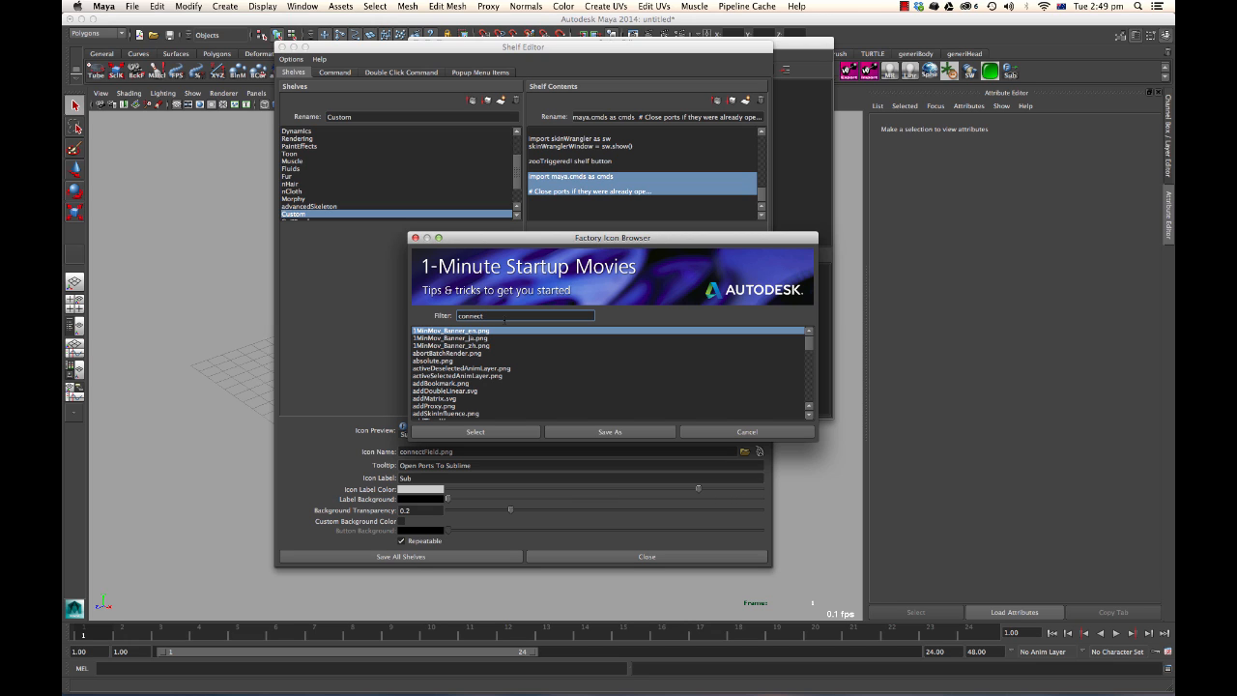
key(Return)
click(481, 303)
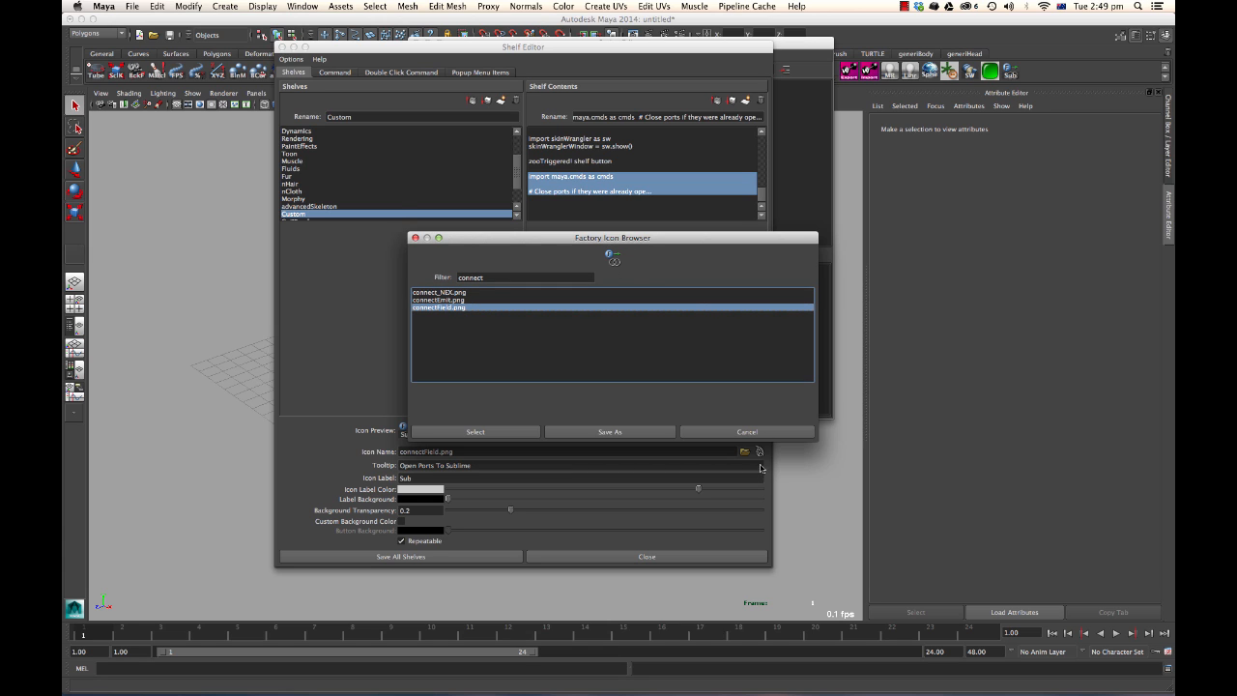
click(754, 434)
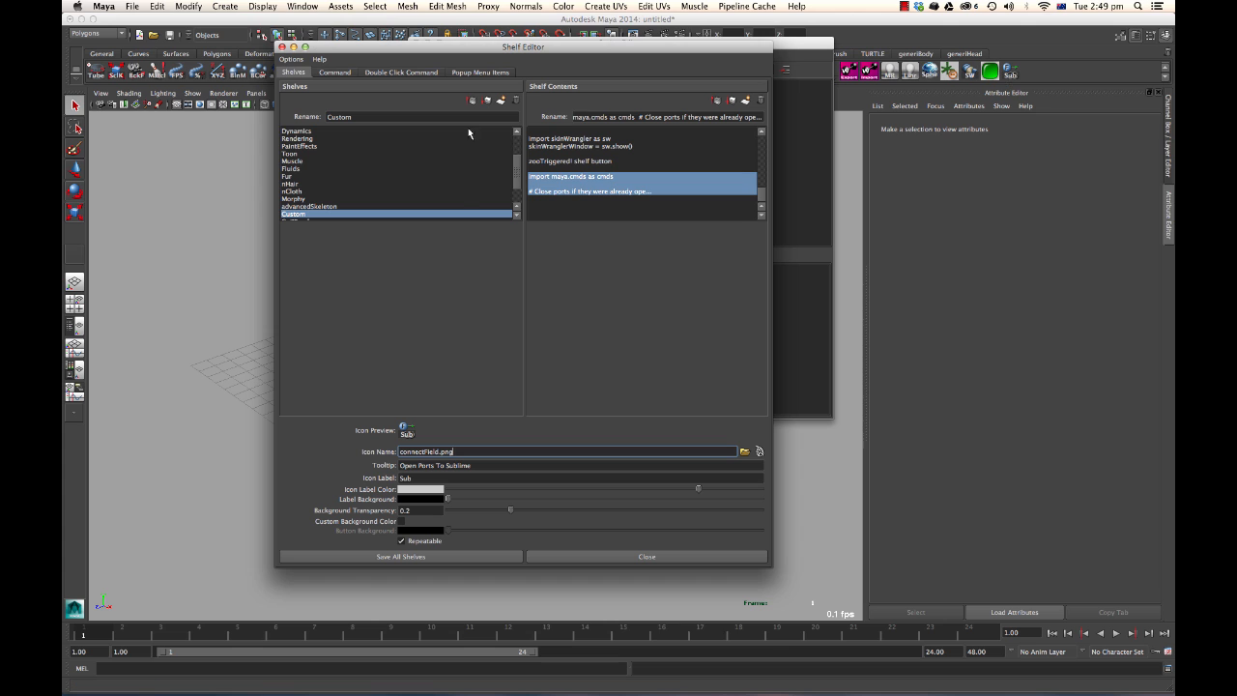
Close the Shelf Editor and Script Editor and run the Sub shelf button to open the ports.
click(282, 47)
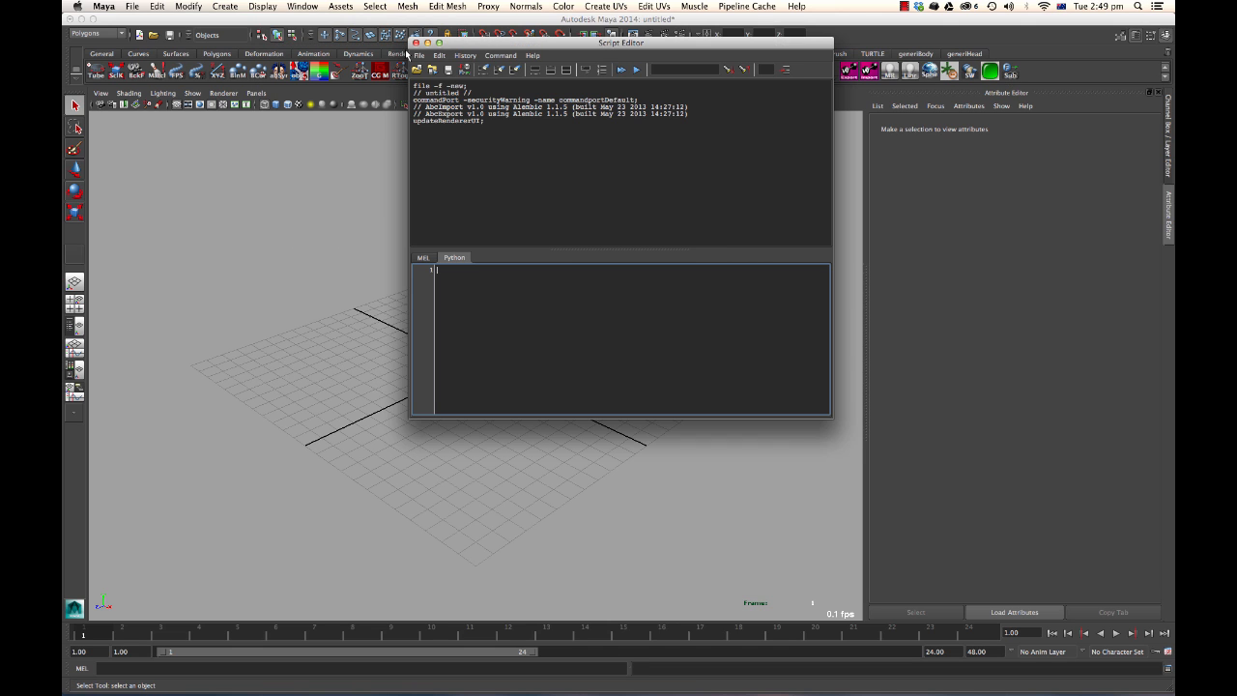
click(414, 46)
click(1011, 73)
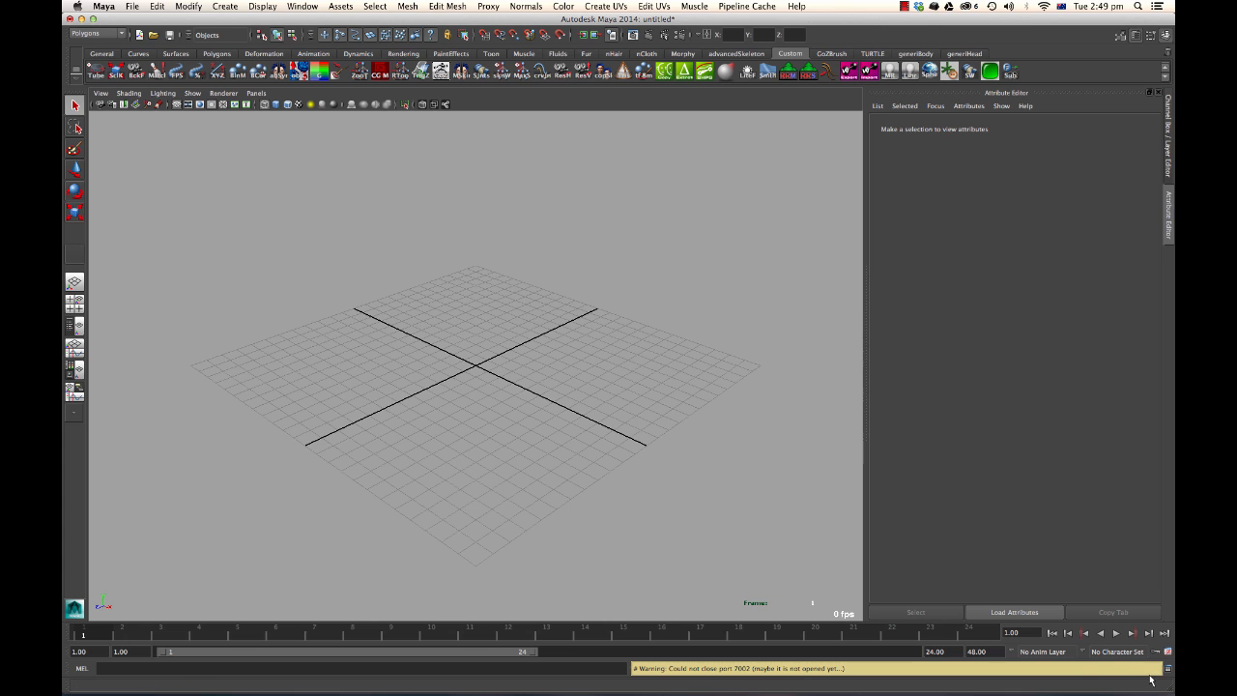
Review the port-opening output in the Script Editor history.
click(688, 674)
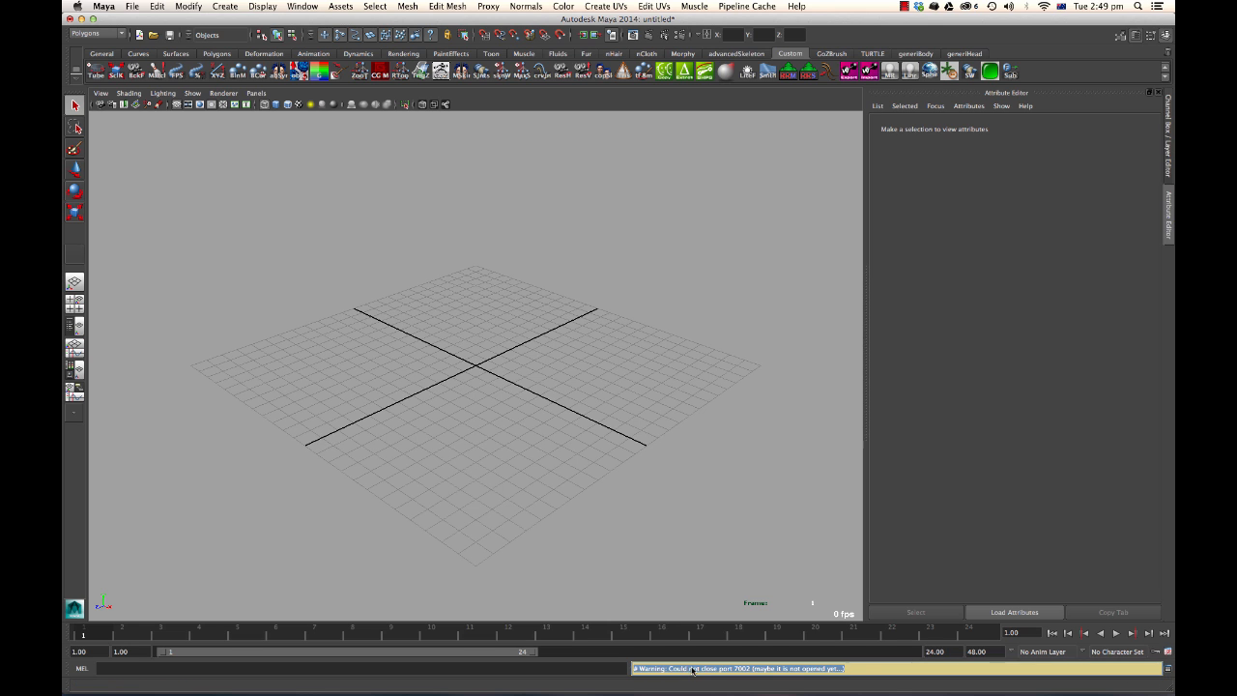
click(1168, 668)
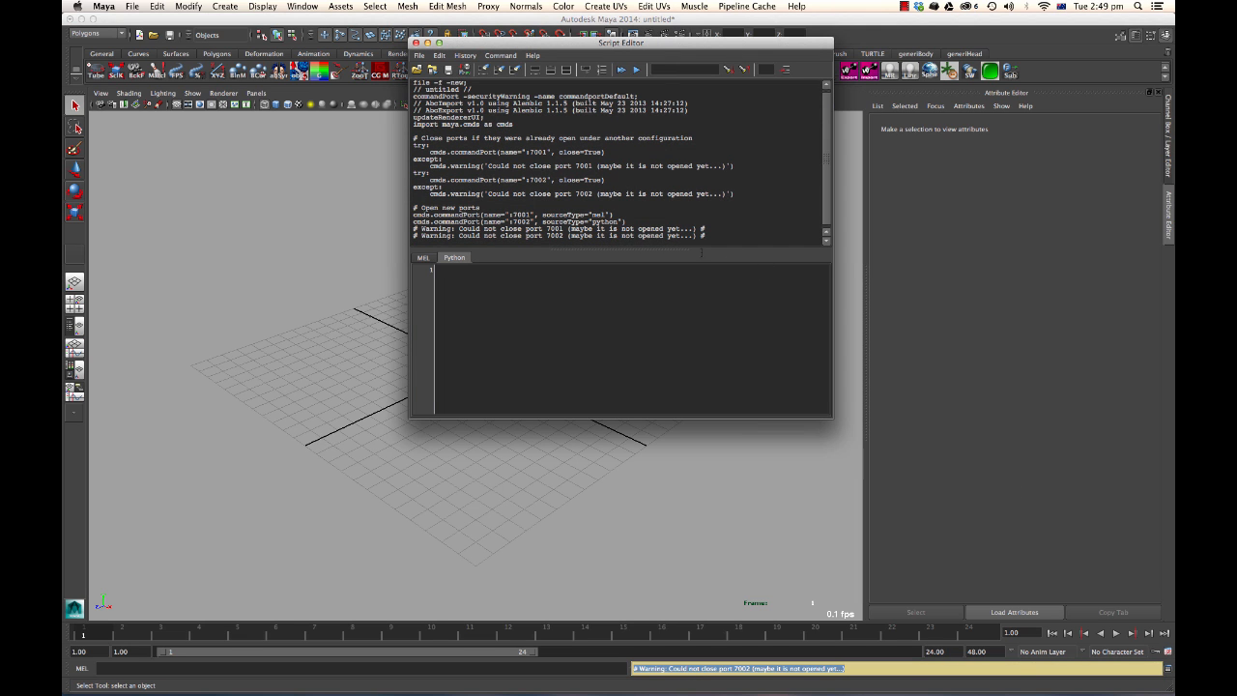
drag(413, 207, 626, 222)
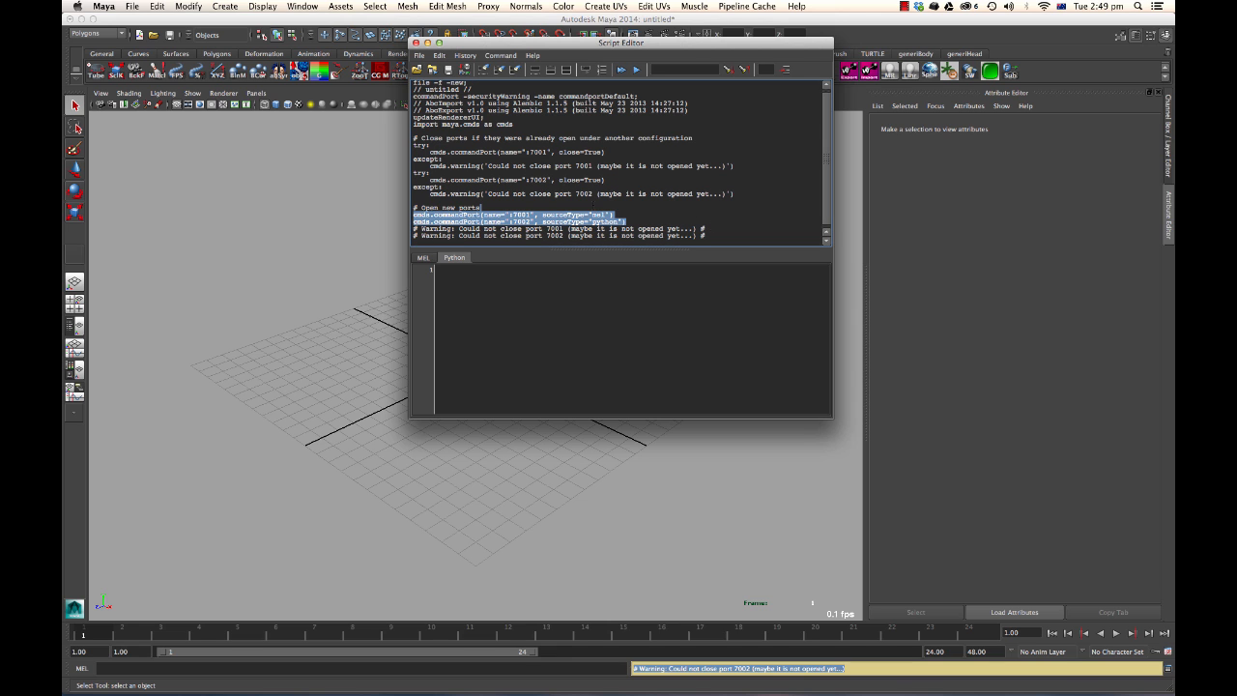
click(280, 247)
Send the selected print "start" statement from Sublime Text to Maya and check the Script Editor output.
key(super+Tab)
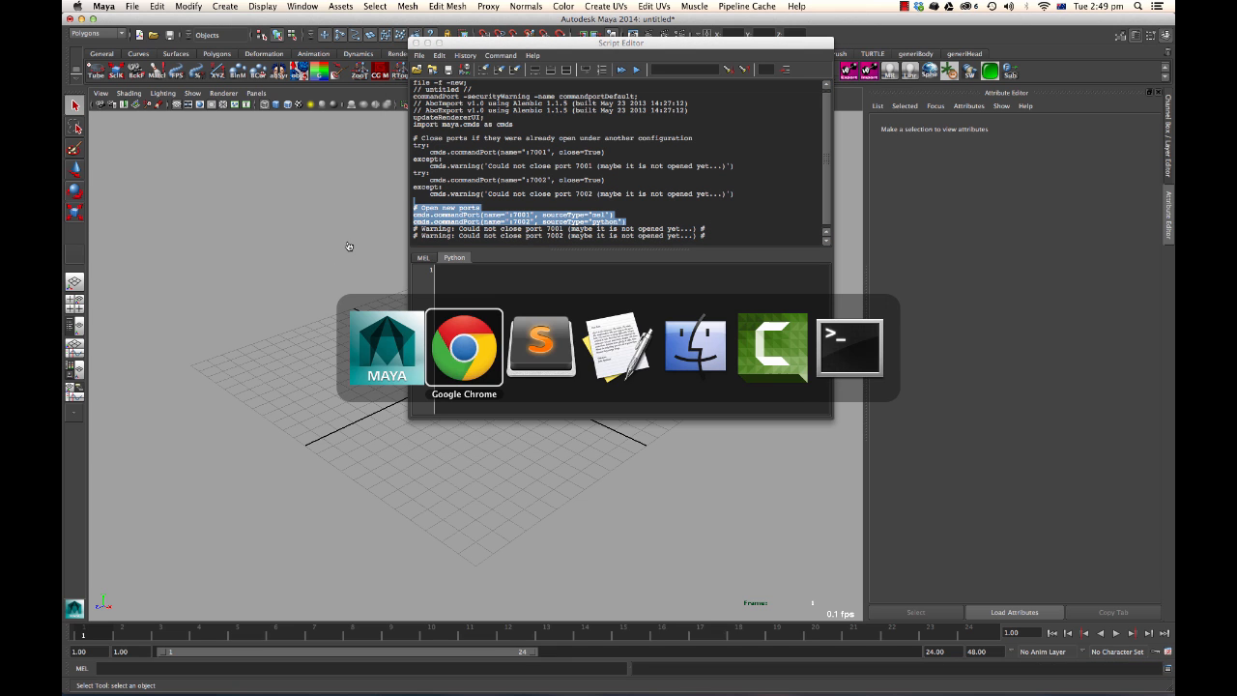
key(super+Tab)
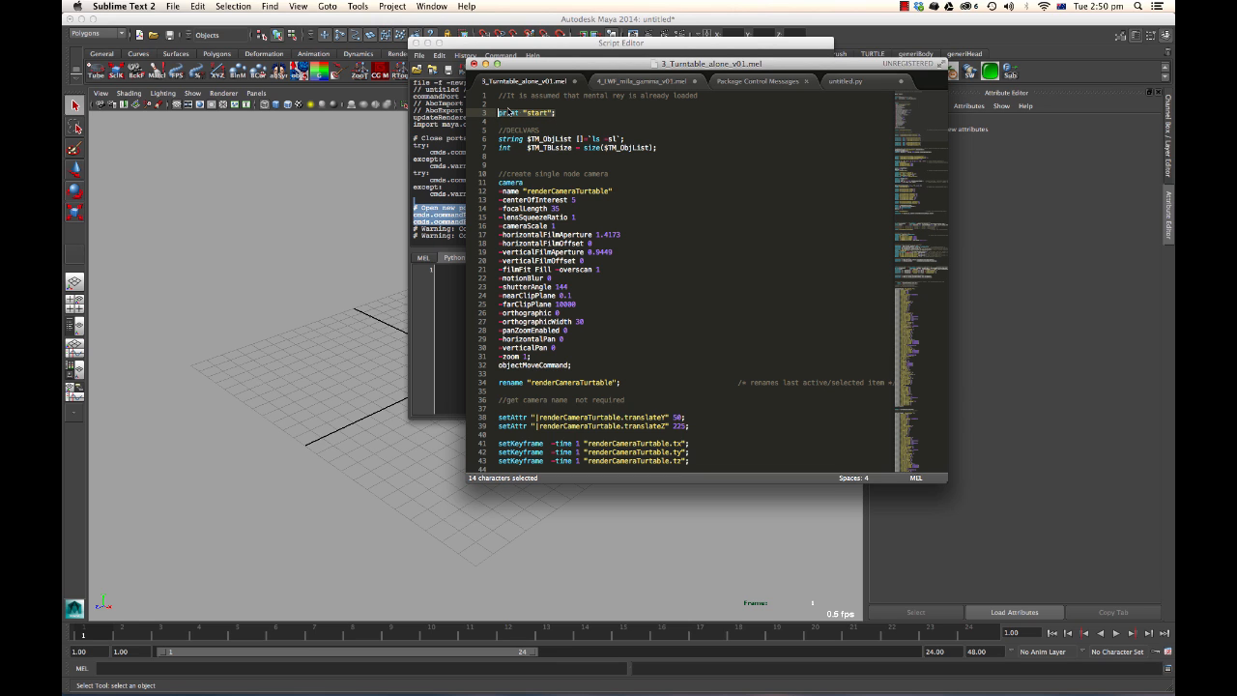
right_click(549, 116)
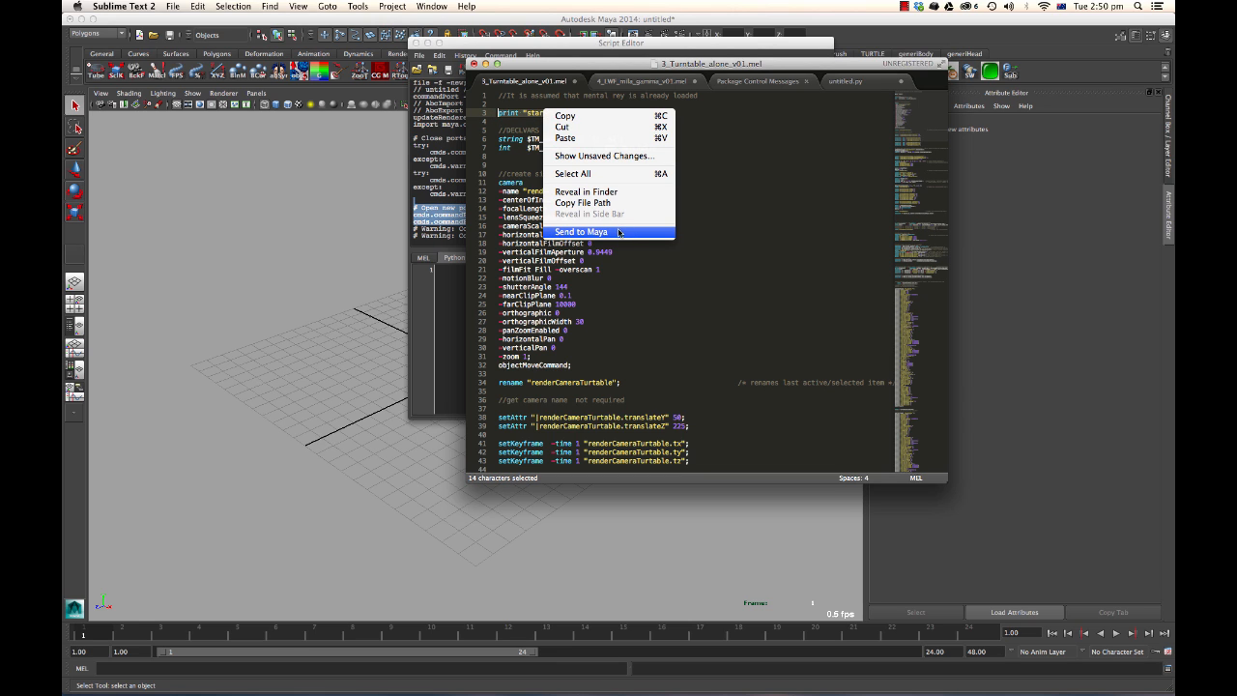
click(616, 233)
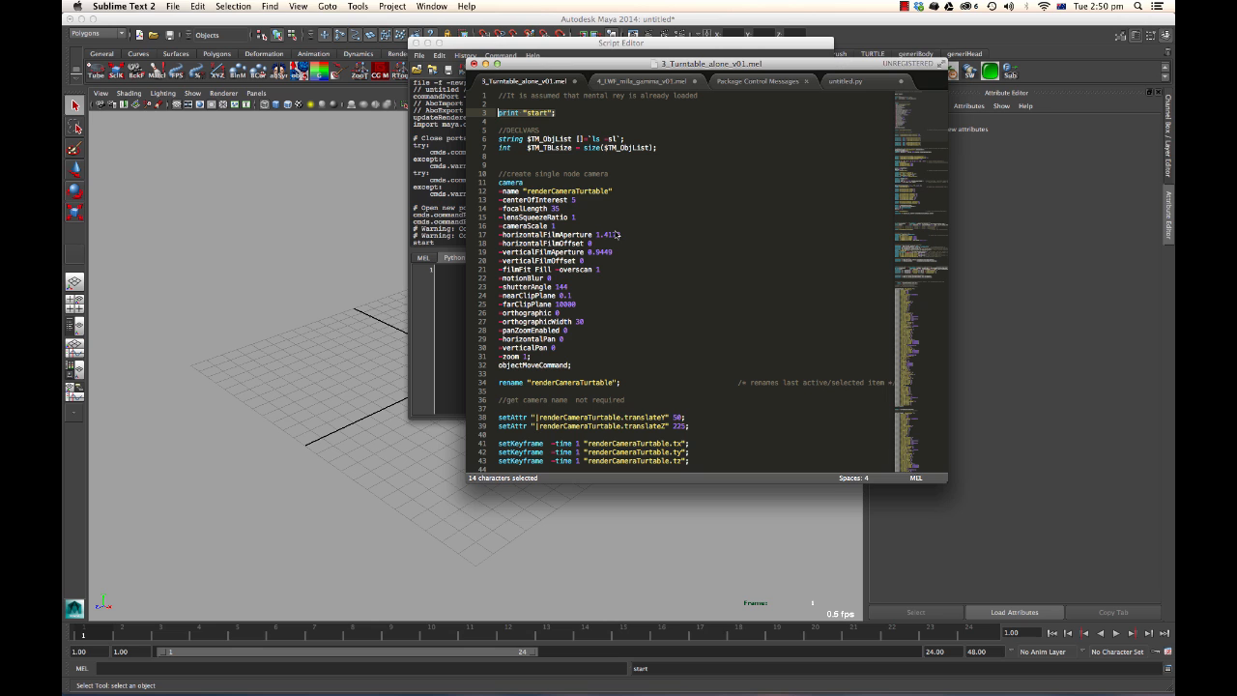
click(450, 293)
drag(437, 244, 404, 243)
click(316, 190)
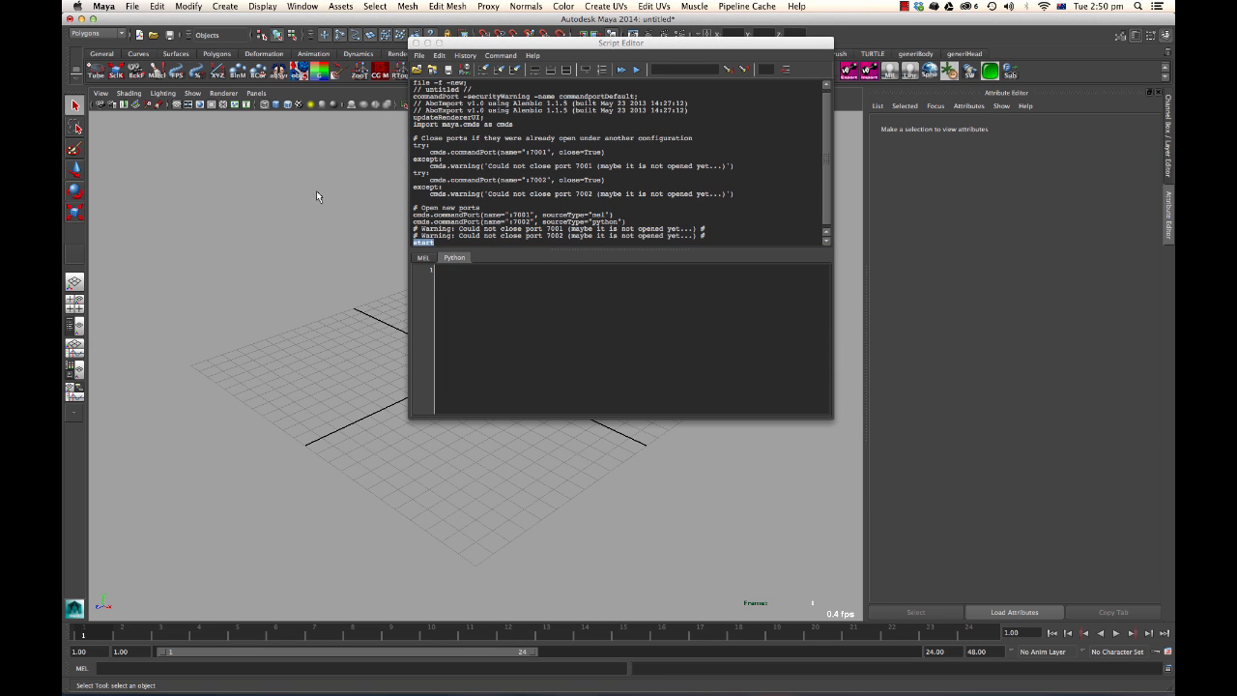
Create a polygon sphere and select its command in the Script Editor history.
click(225, 6)
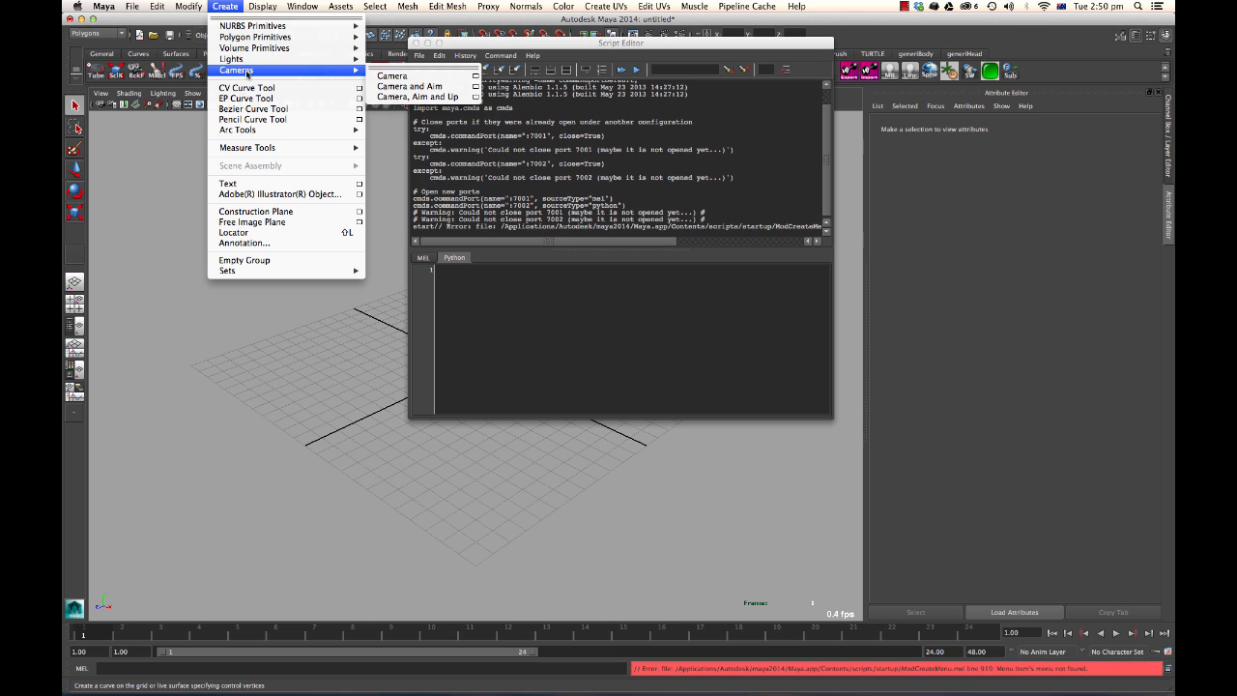
mouse_move(254, 27)
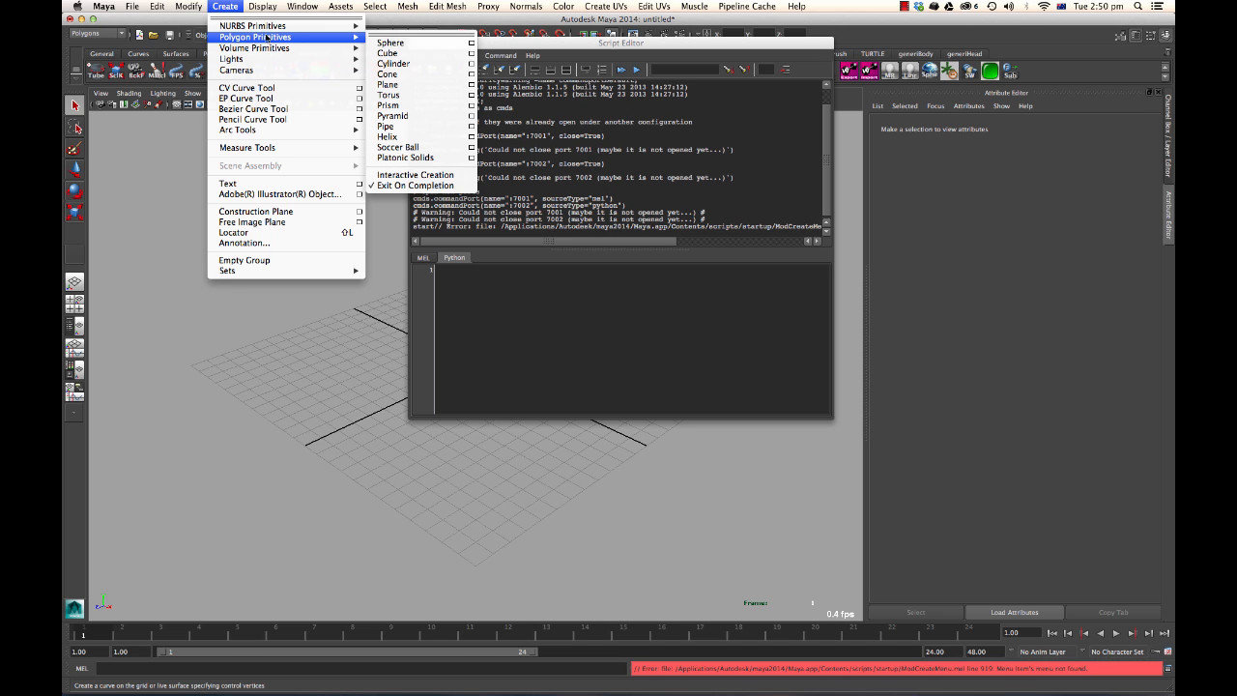
click(387, 40)
click(633, 220)
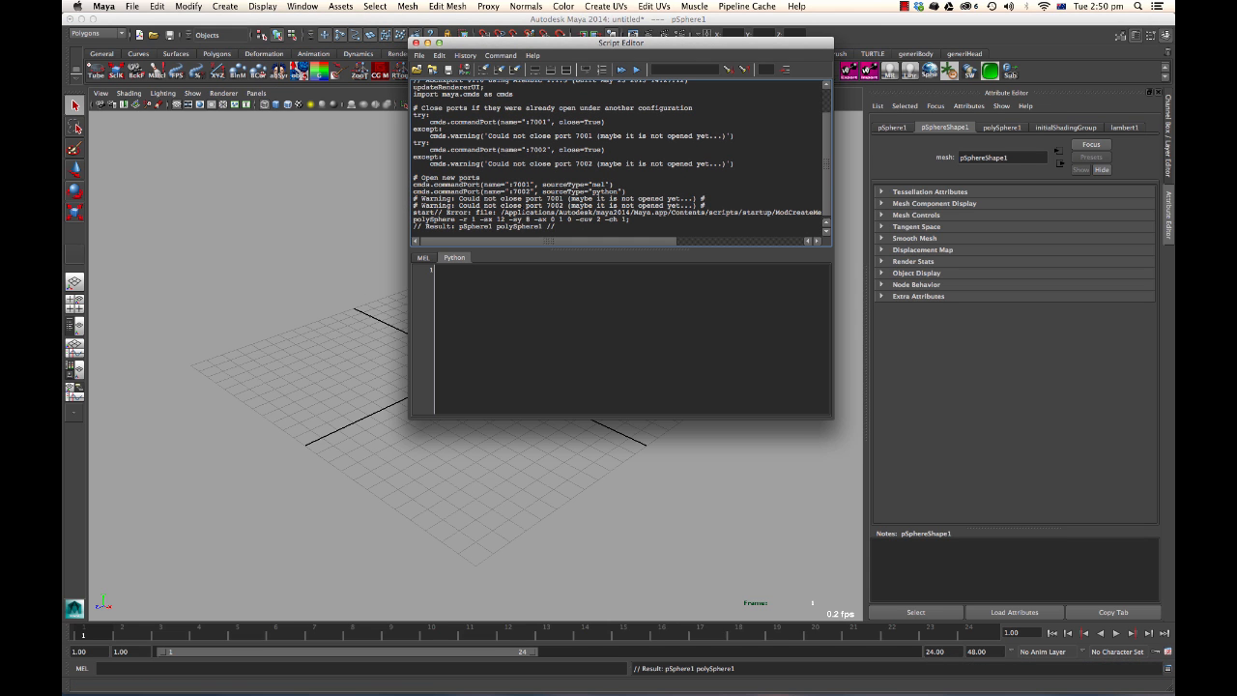
drag(631, 220, 374, 217)
key(super+c)
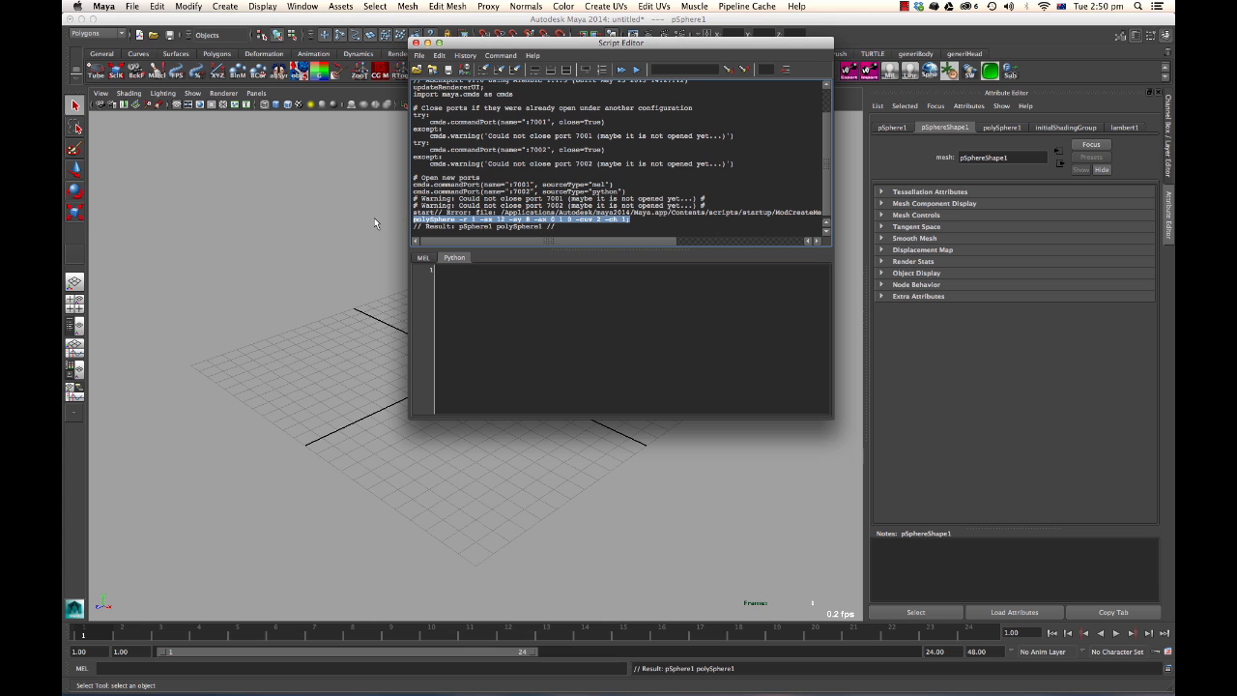
Move the Script Editor aside, then select the sphere and delete it.
drag(611, 43, 940, 44)
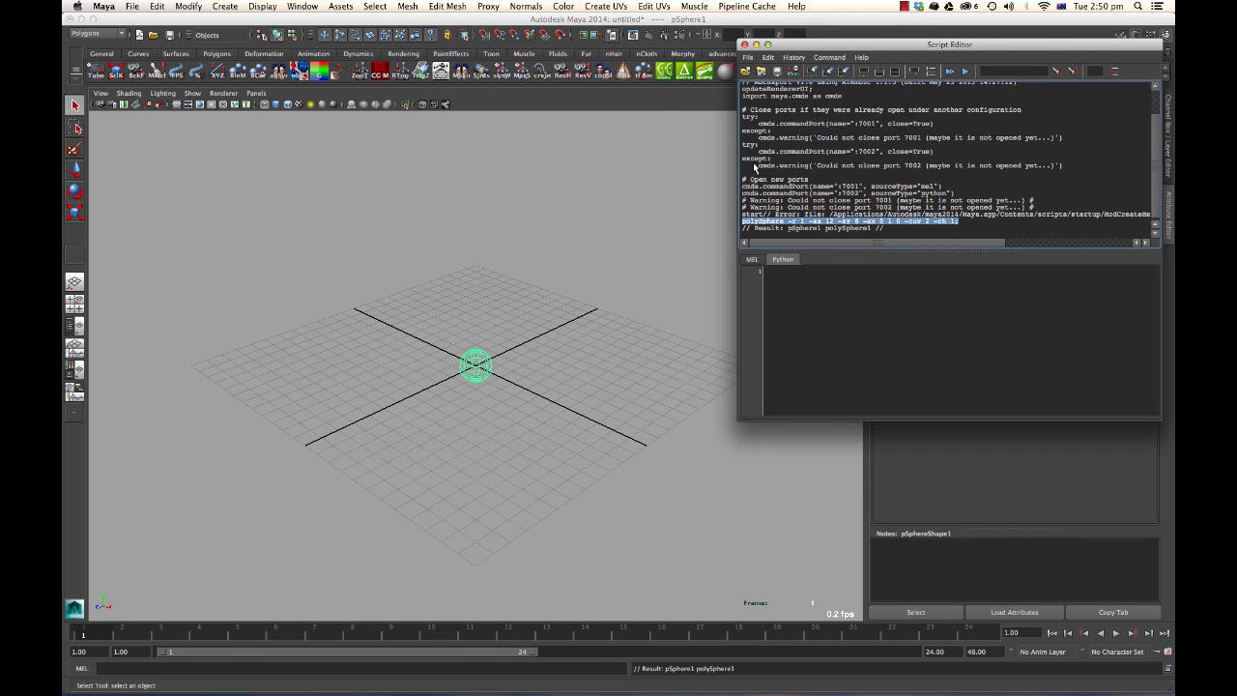
click(561, 323)
drag(544, 339, 434, 454)
key(Delete)
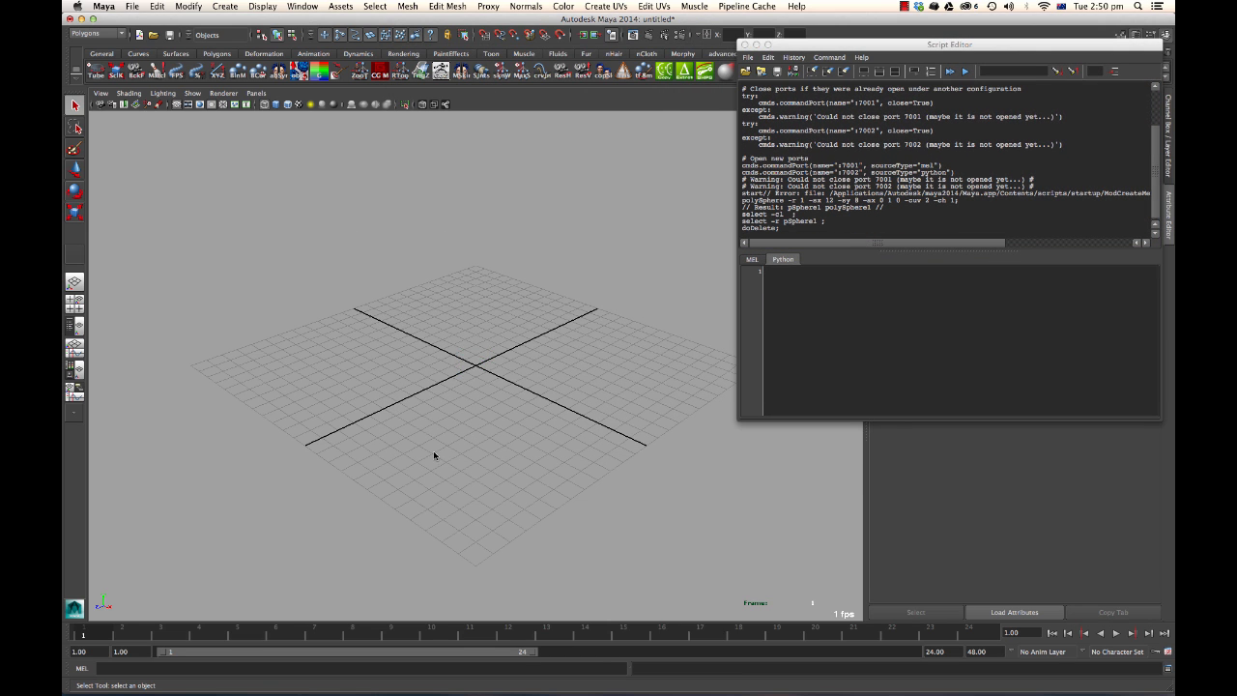
Paste the polySphere command on a new line below print "start" in the MEL file and send that line to Maya.
key(super+Tab)
click(463, 343)
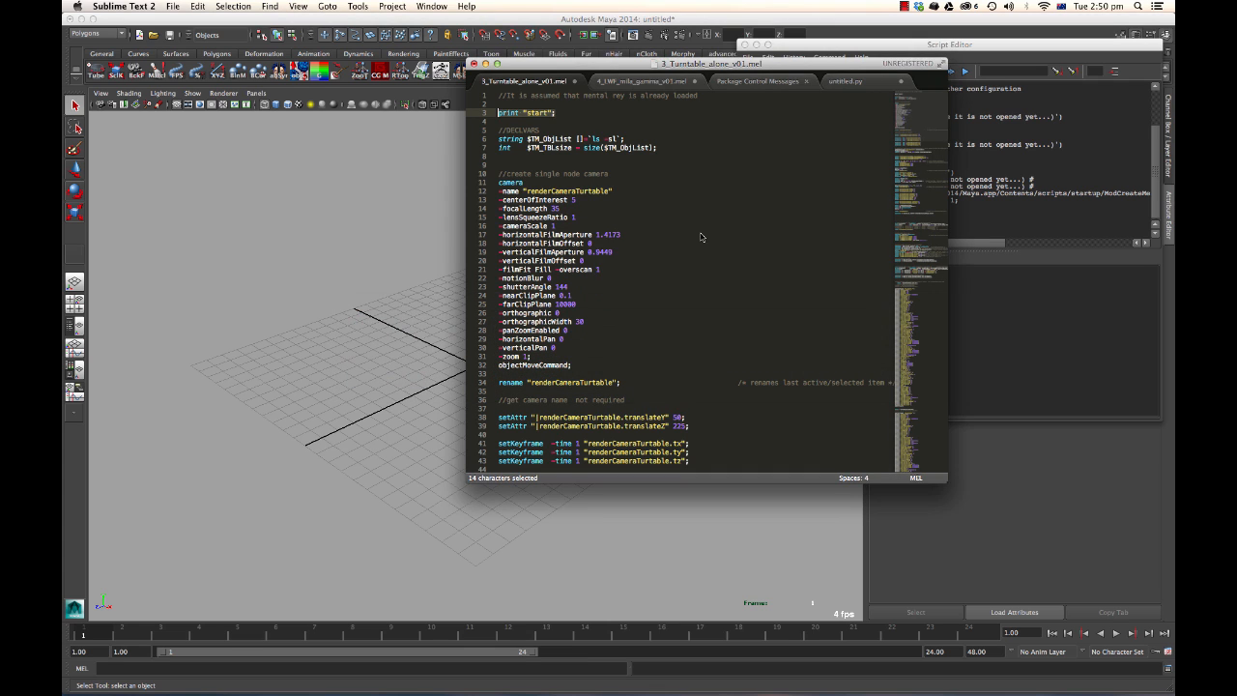
click(543, 122)
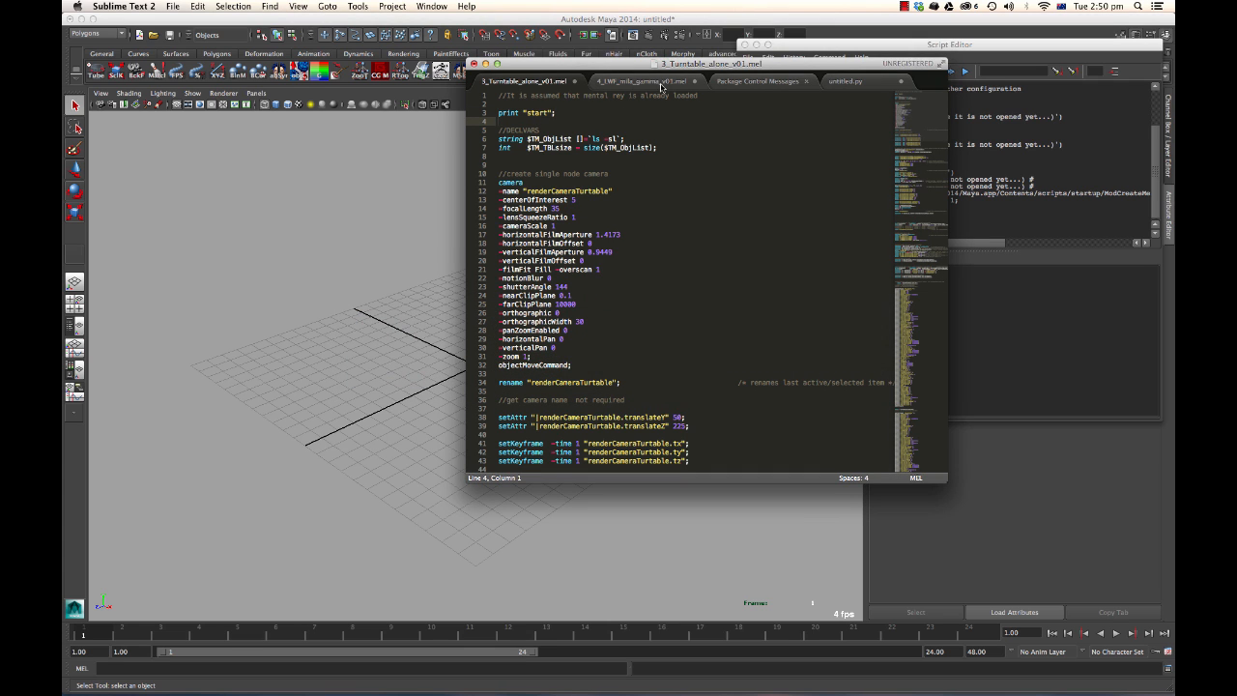
key(Return)
key(Return)
key(Up)
key(Up)
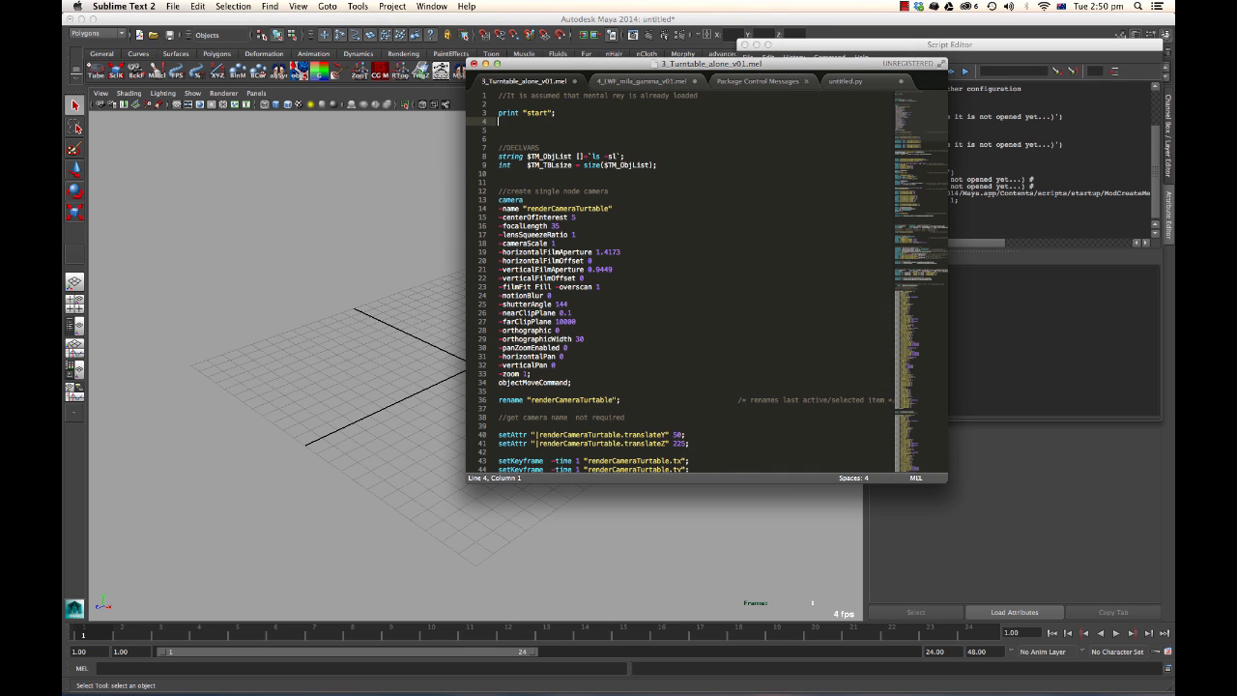
key(Down)
key(super+v)
drag(713, 130, 485, 128)
right_click(560, 137)
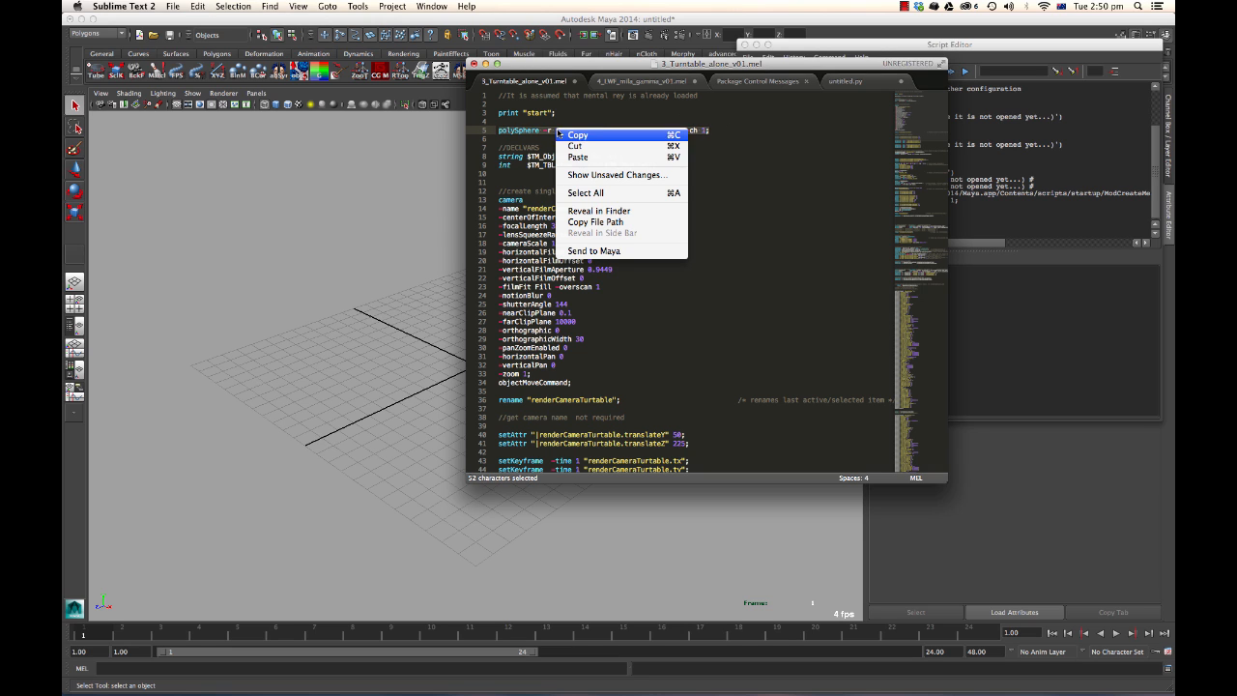
click(625, 252)
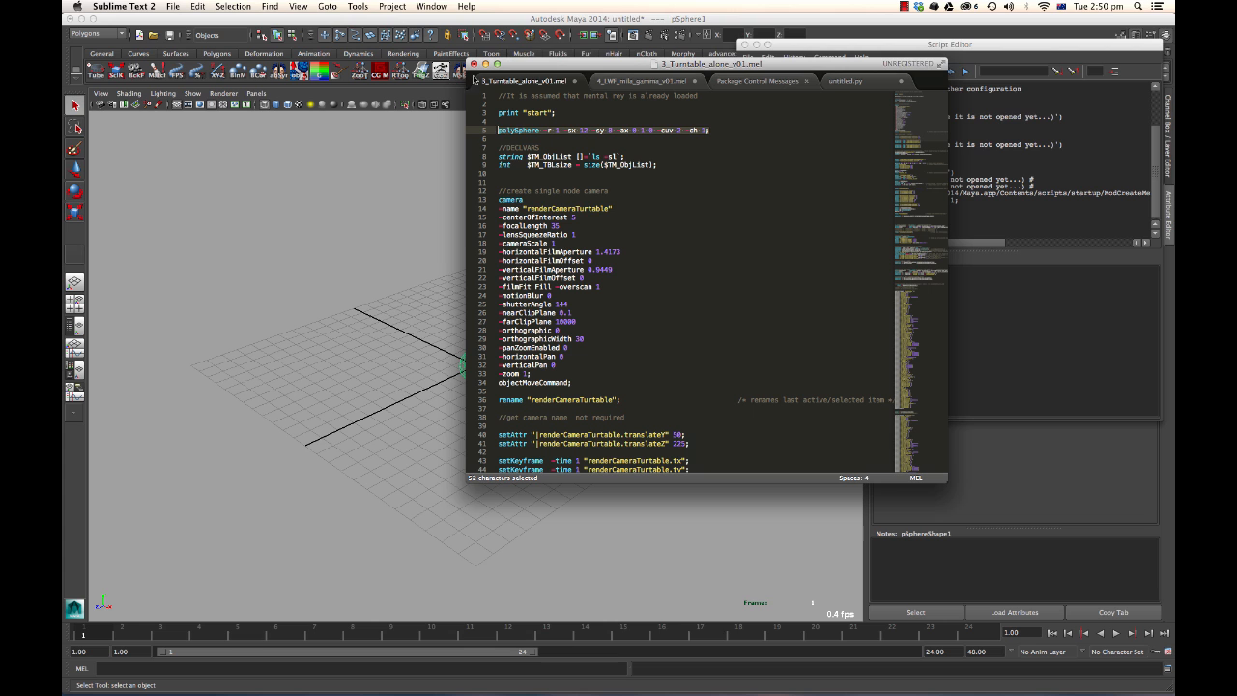
Inspect the created sphere in the viewport with smooth shading and switch the Script Editor input to the MEL tab.
drag(615, 65, 752, 48)
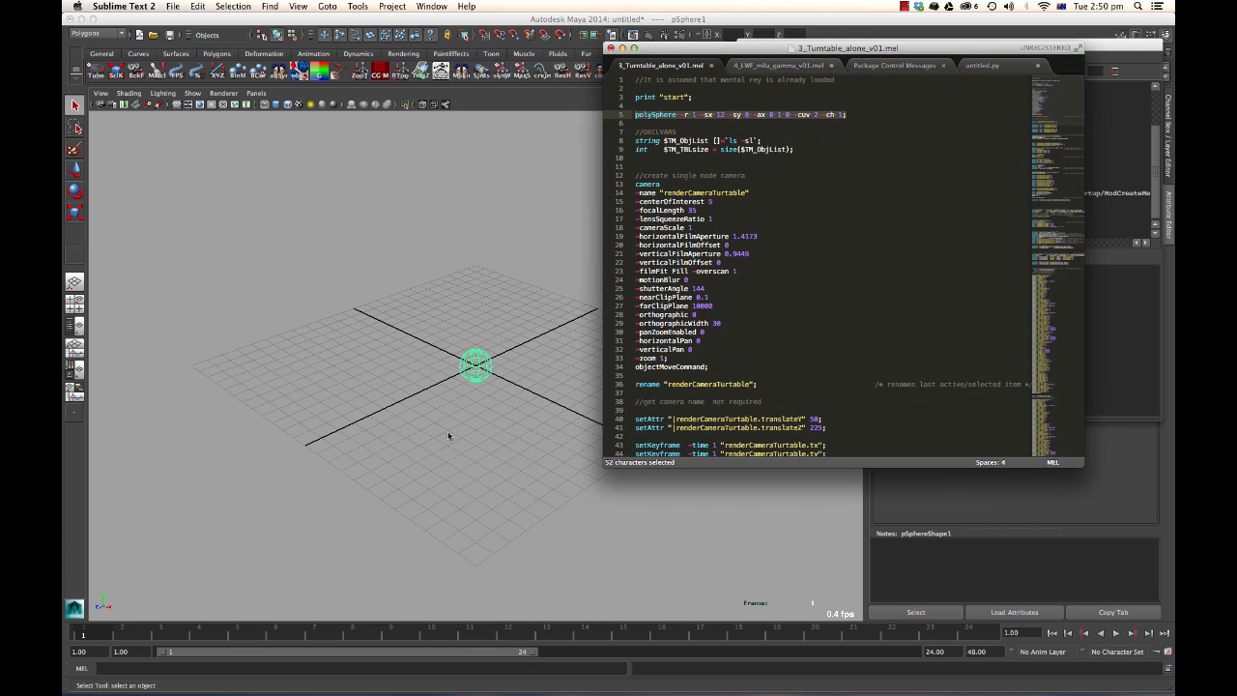
scroll(488, 376, up, 10)
mouse_move(488, 376)
alt+mouse_down()
mouse_move(431, 376)
mouse_move(494, 377)
mouse_move(501, 346)
alt+mouse_up()
key(5)
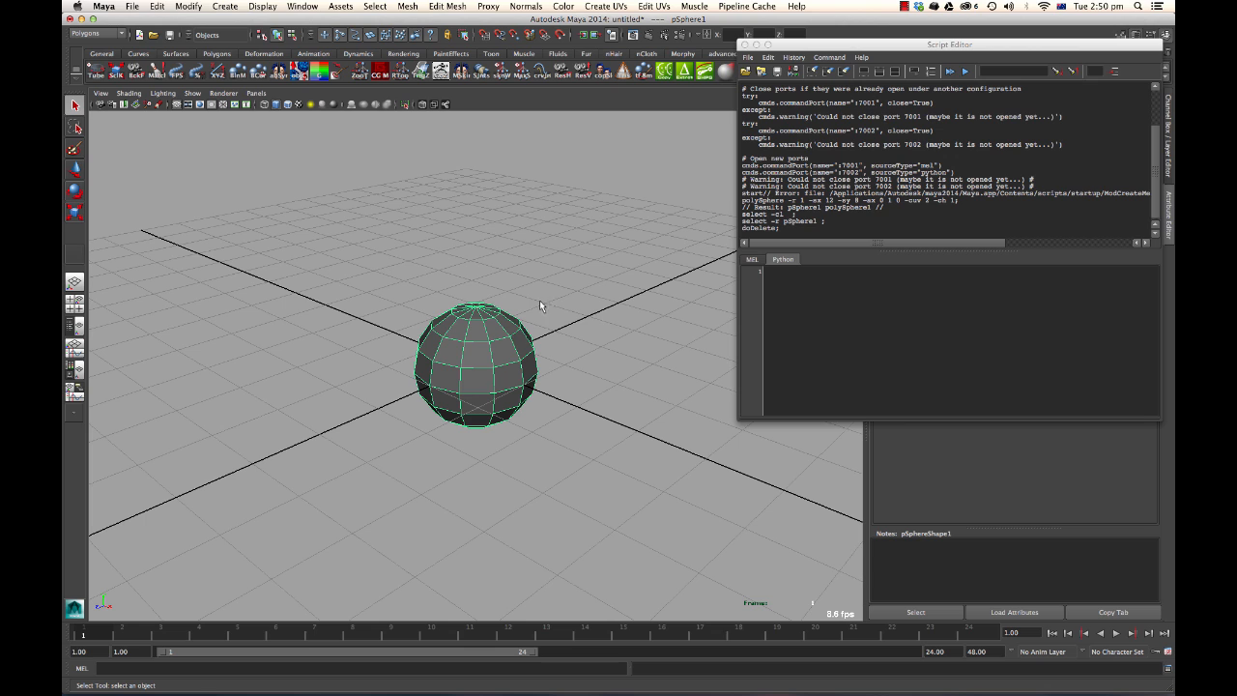
click(758, 262)
click(776, 258)
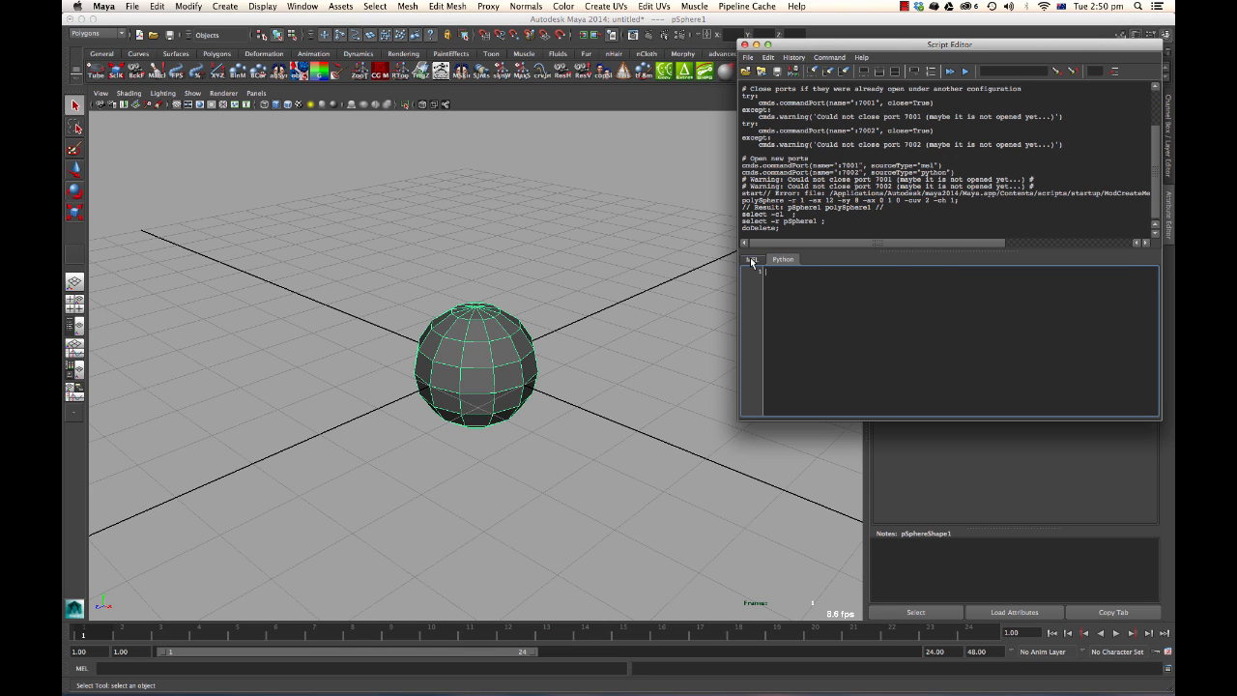
click(753, 259)
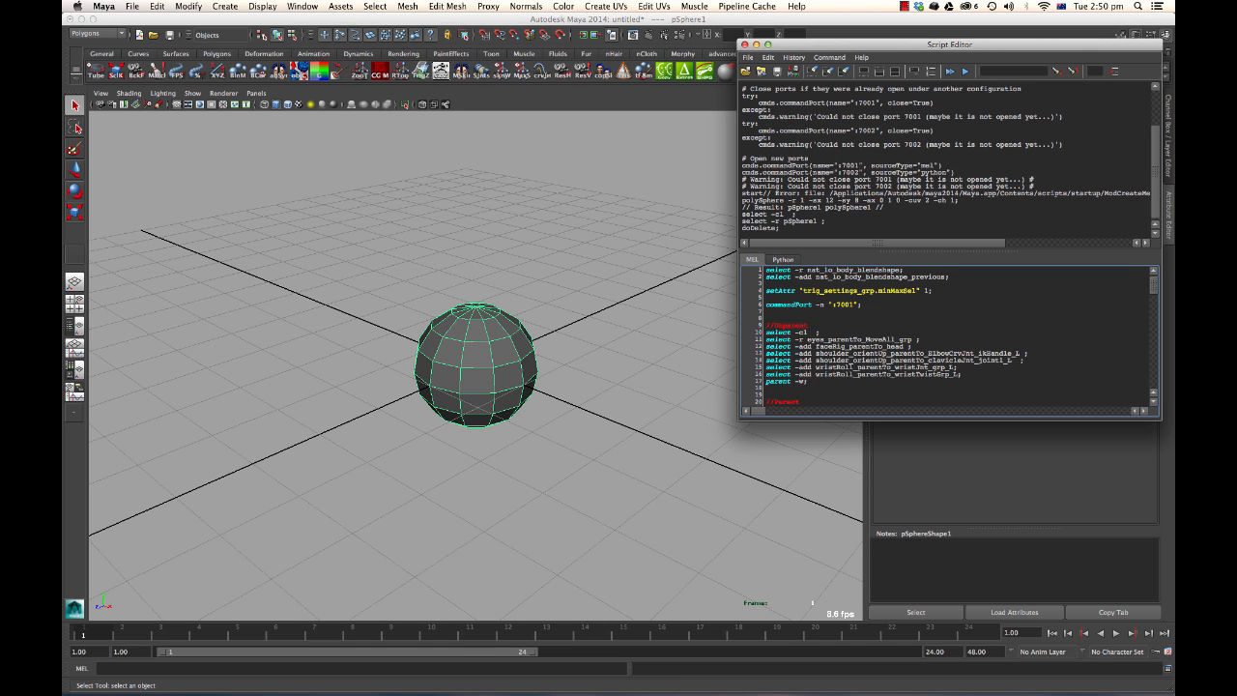
Switch to the Finder and open Get Info for 3_Turntable_alone_v01.mel to check which application opens it.
key(super+Tab)
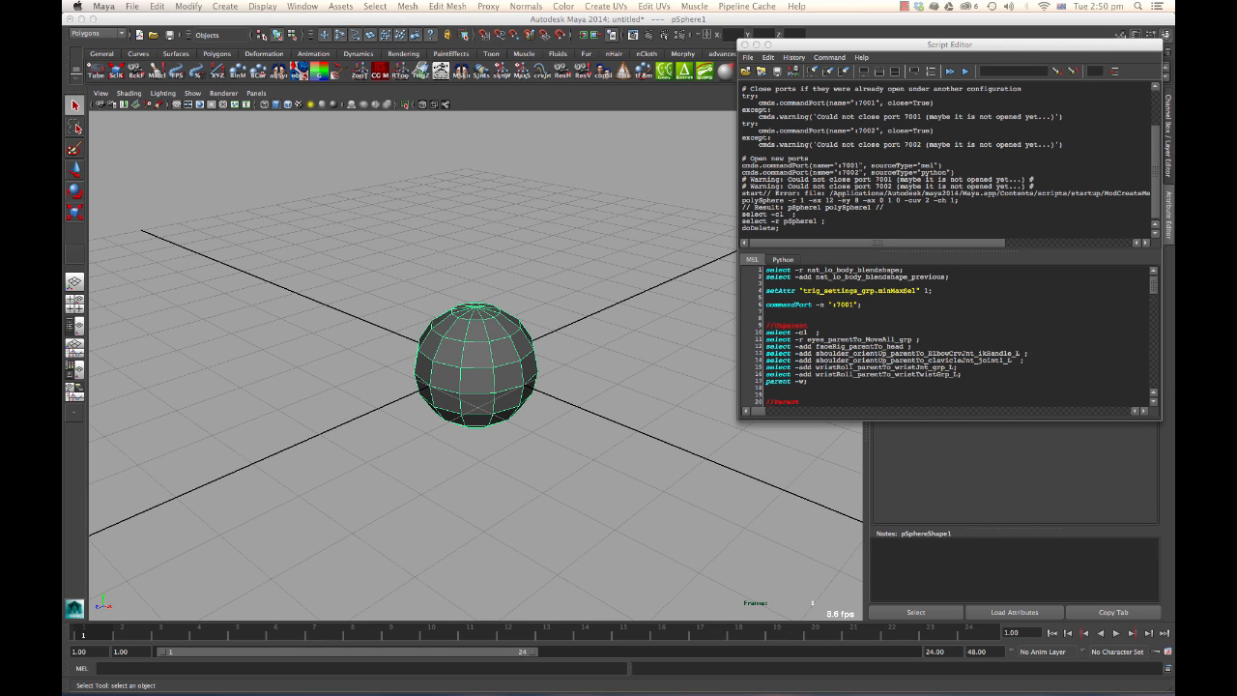
key(super+Tab)
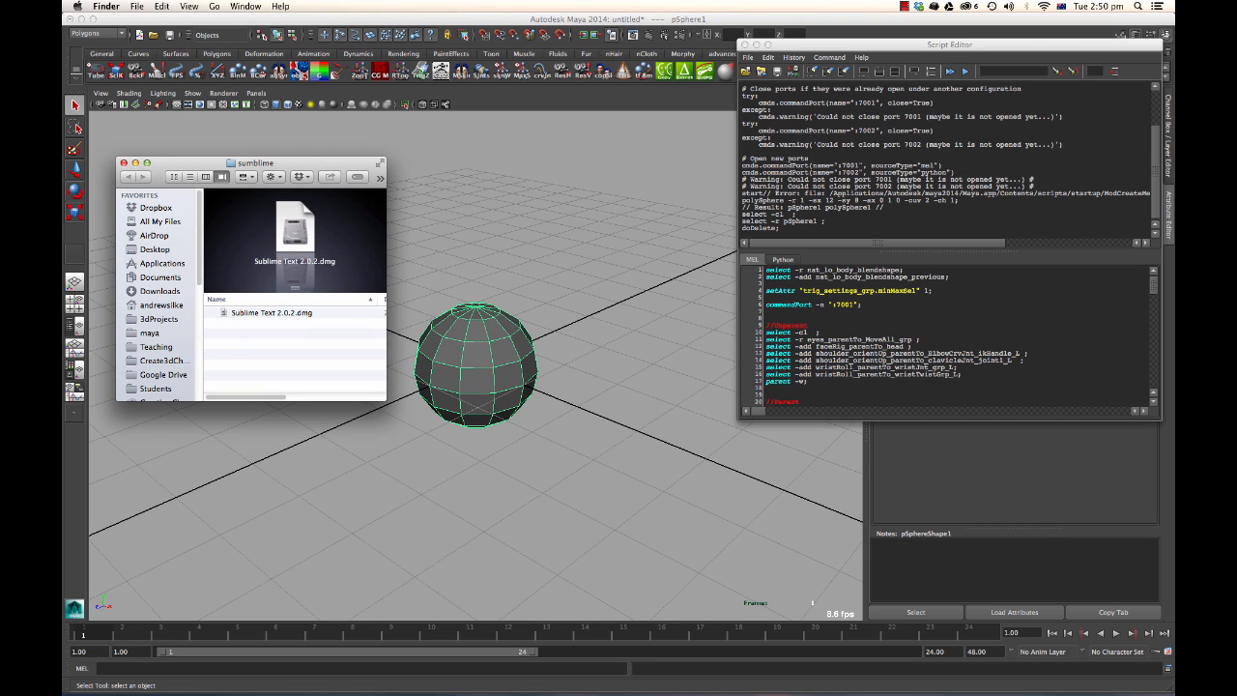
drag(406, 303, 275, 378)
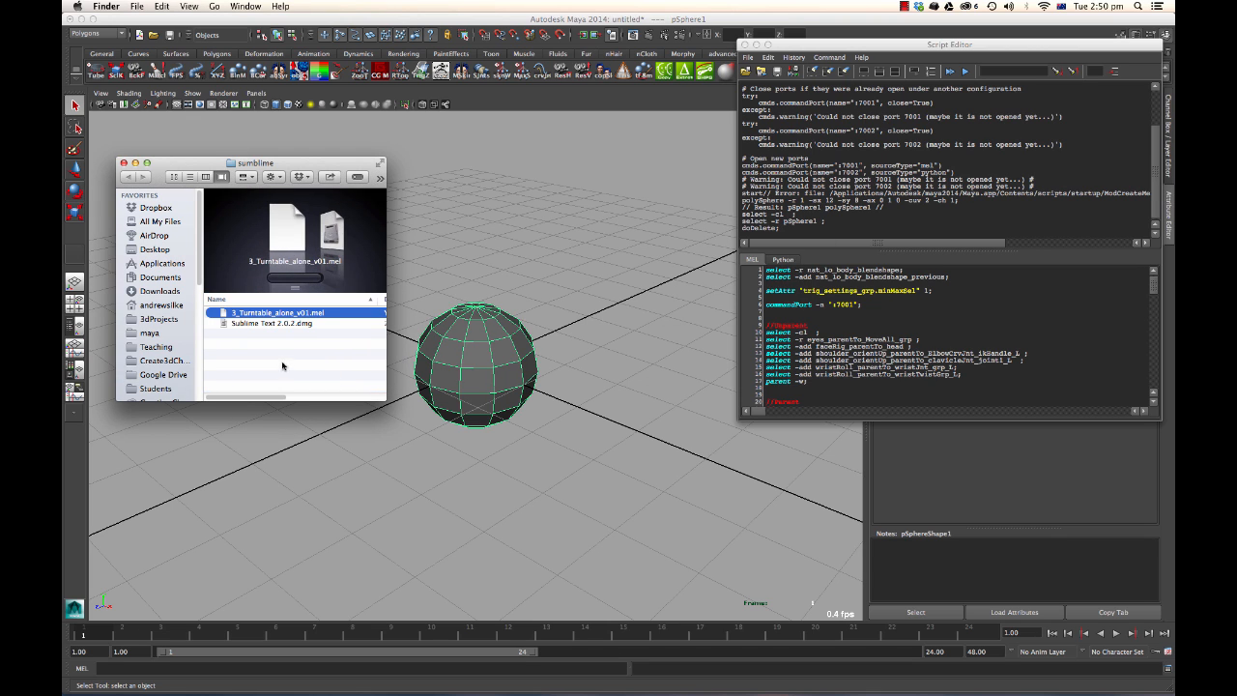
click(282, 364)
click(270, 317)
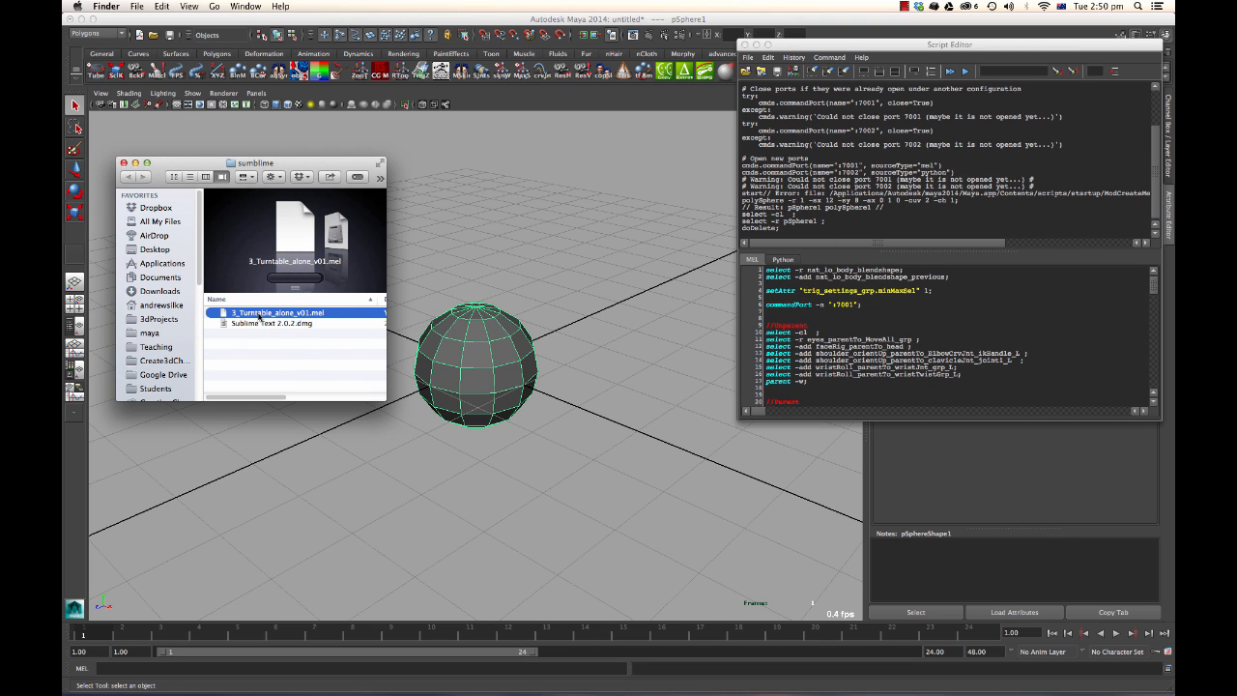
right_click(269, 315)
click(224, 354)
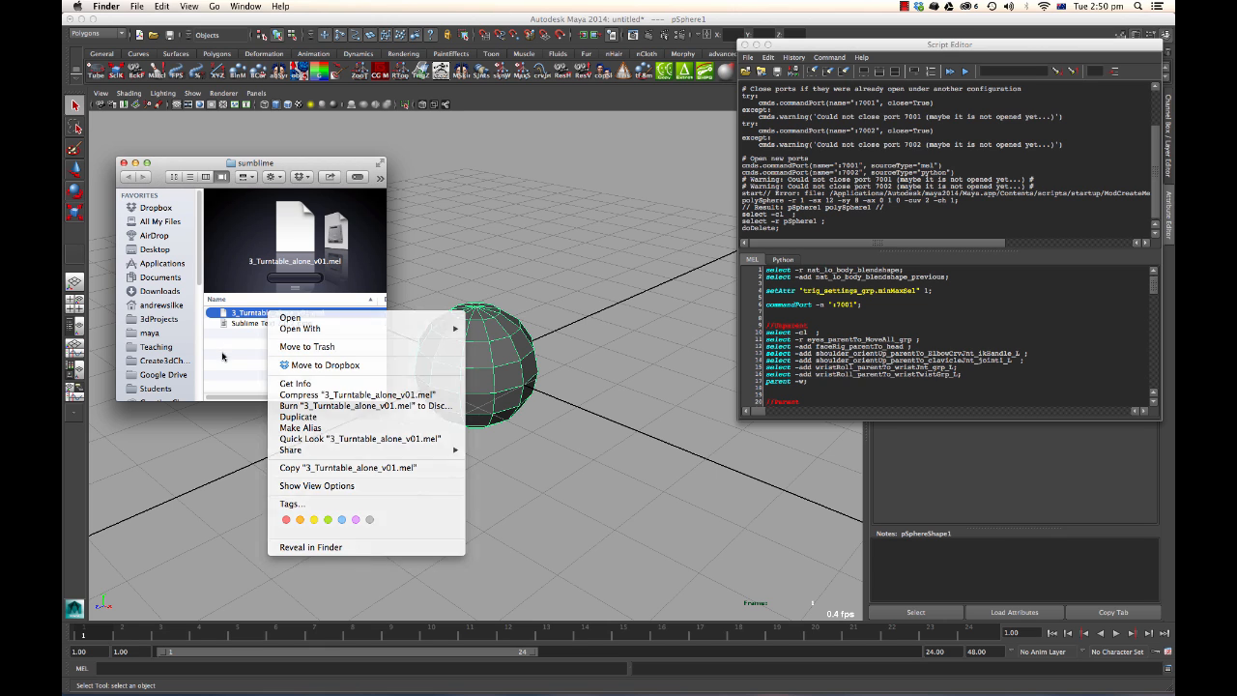
right_click(254, 316)
click(242, 322)
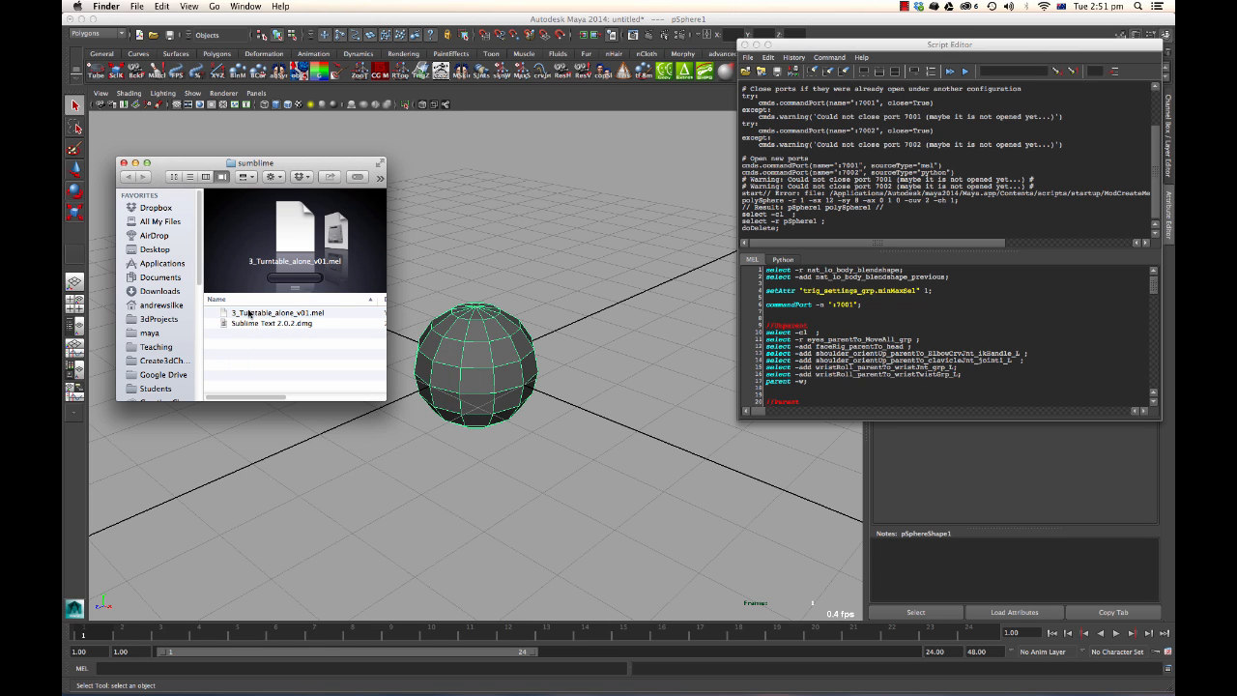
click(252, 315)
right_click(271, 319)
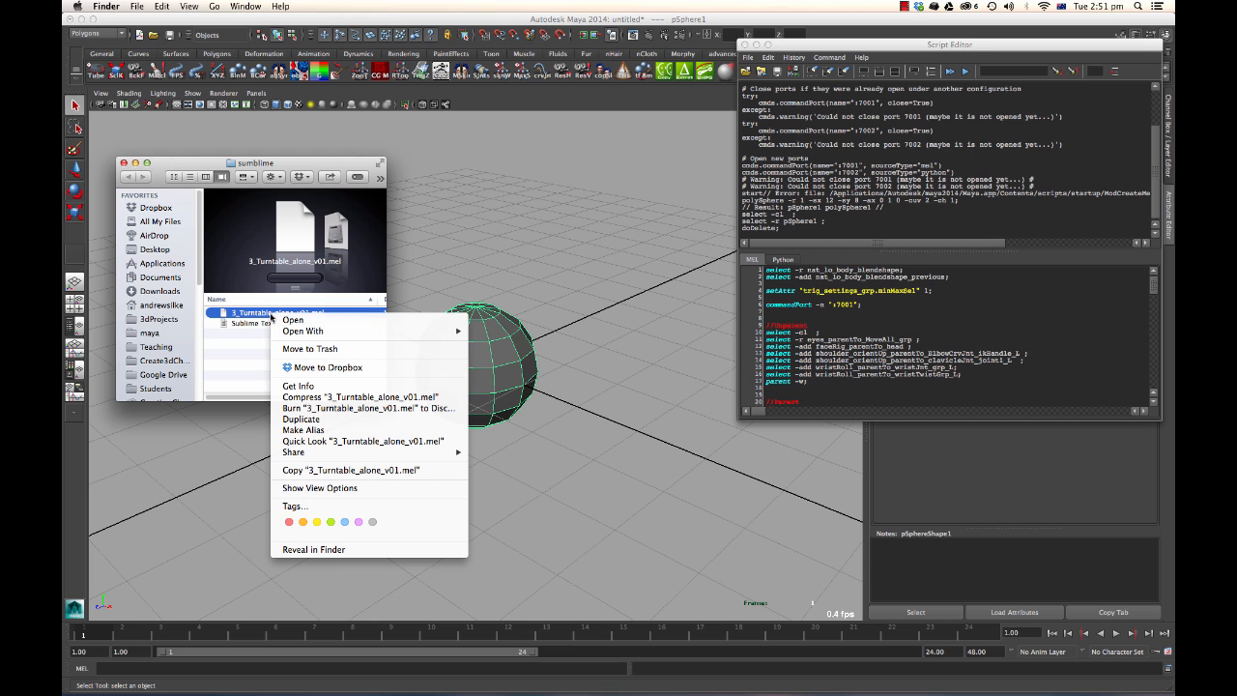
click(310, 386)
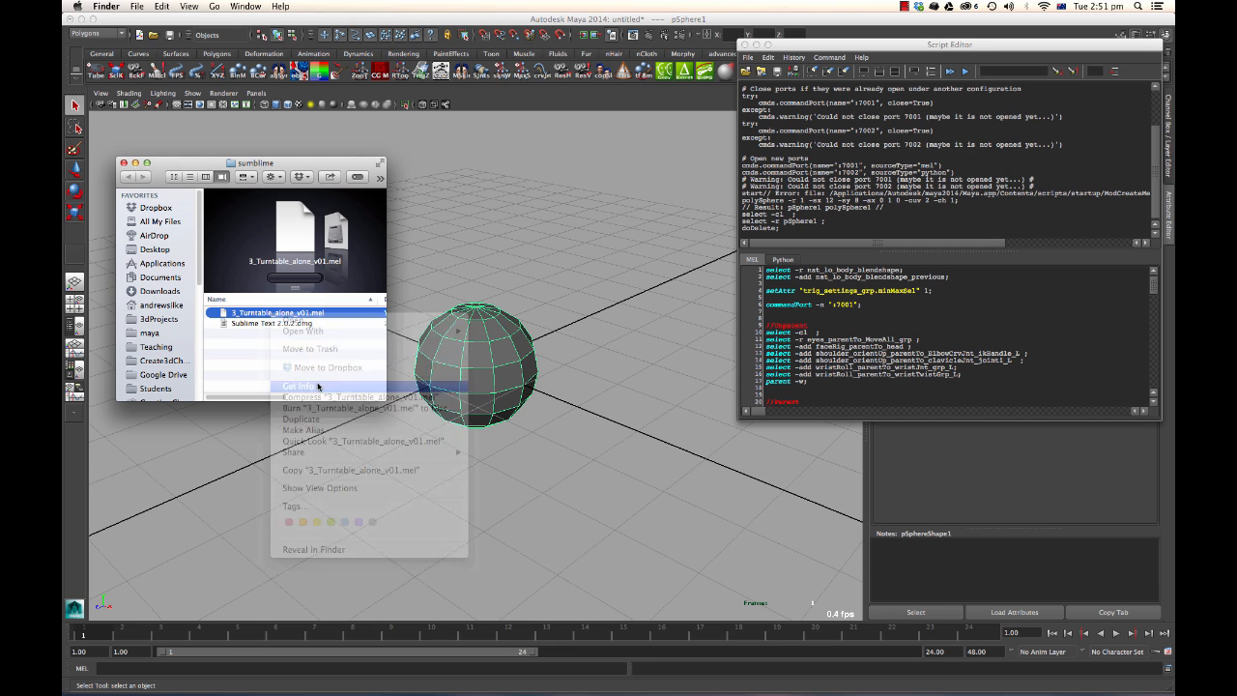
drag(203, 25, 669, 19)
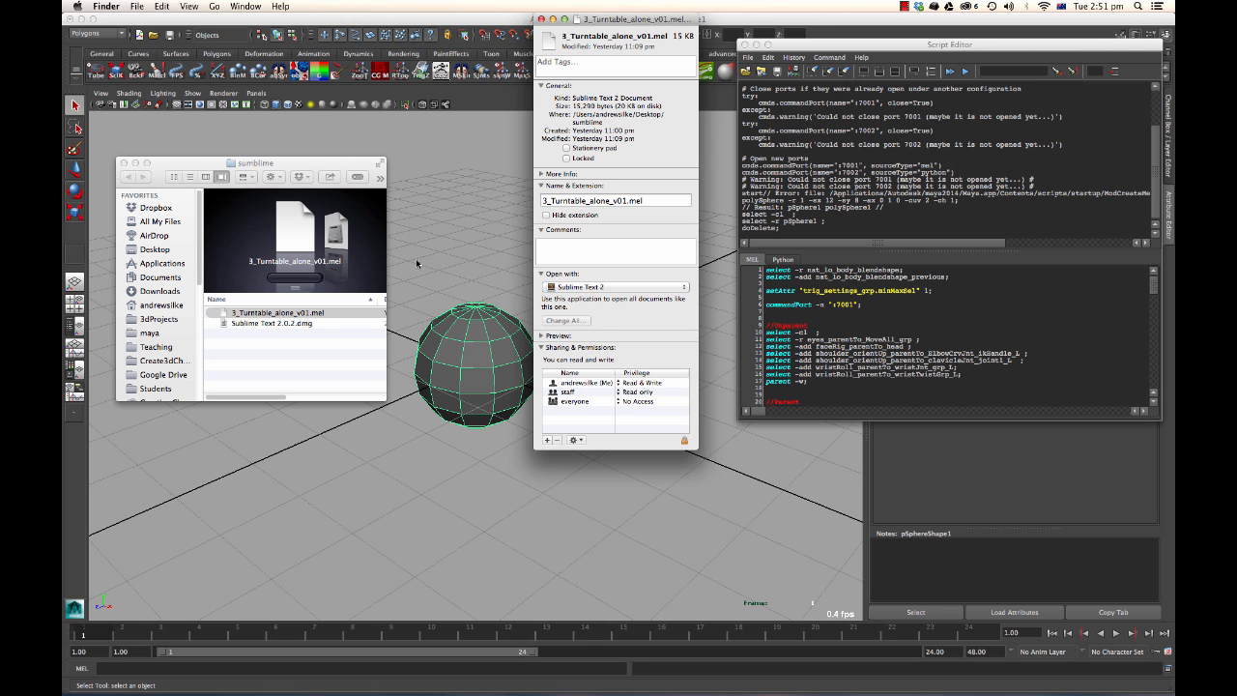
Open 3_Turntable_alone_v01.mel from the Finder in a new Sublime Text window and select its print "start" line.
double_click(274, 313)
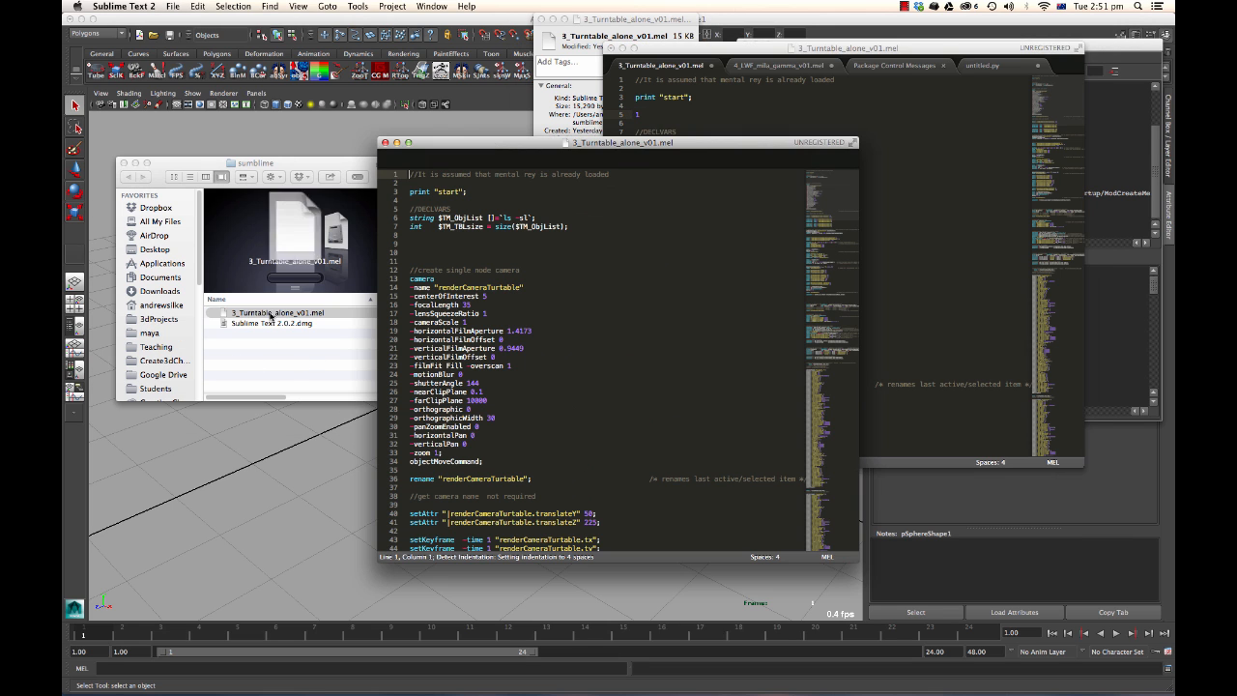
drag(552, 162, 583, 127)
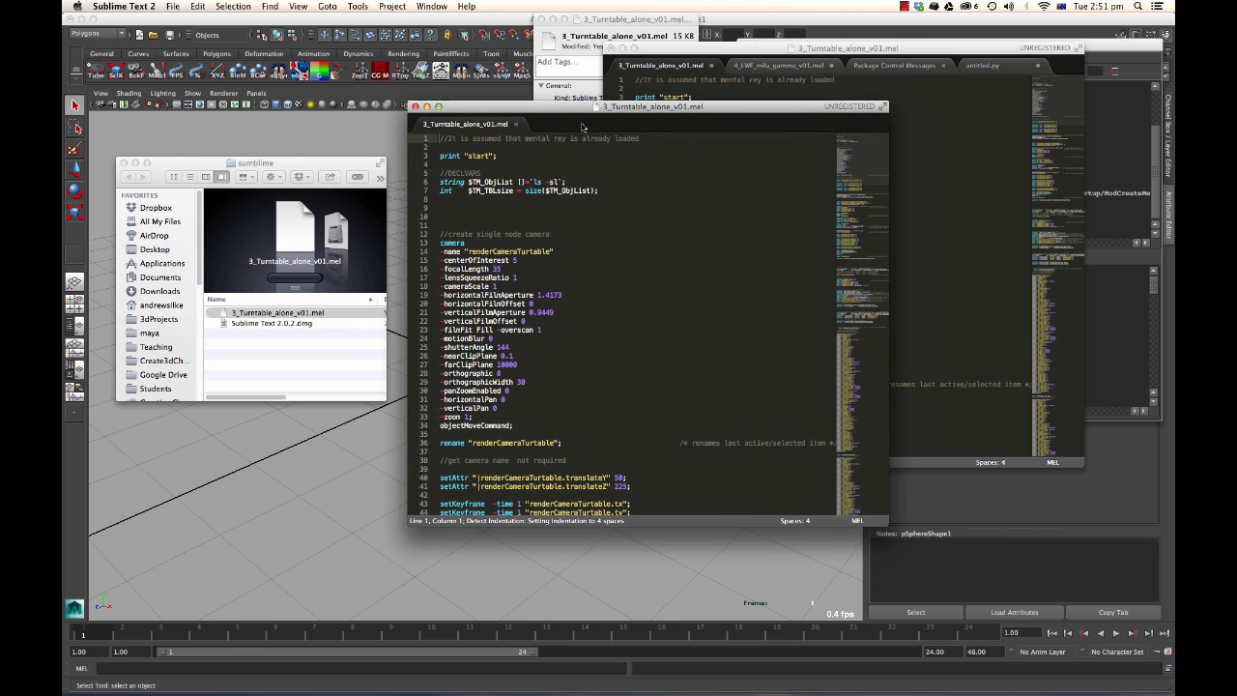
drag(526, 157, 431, 156)
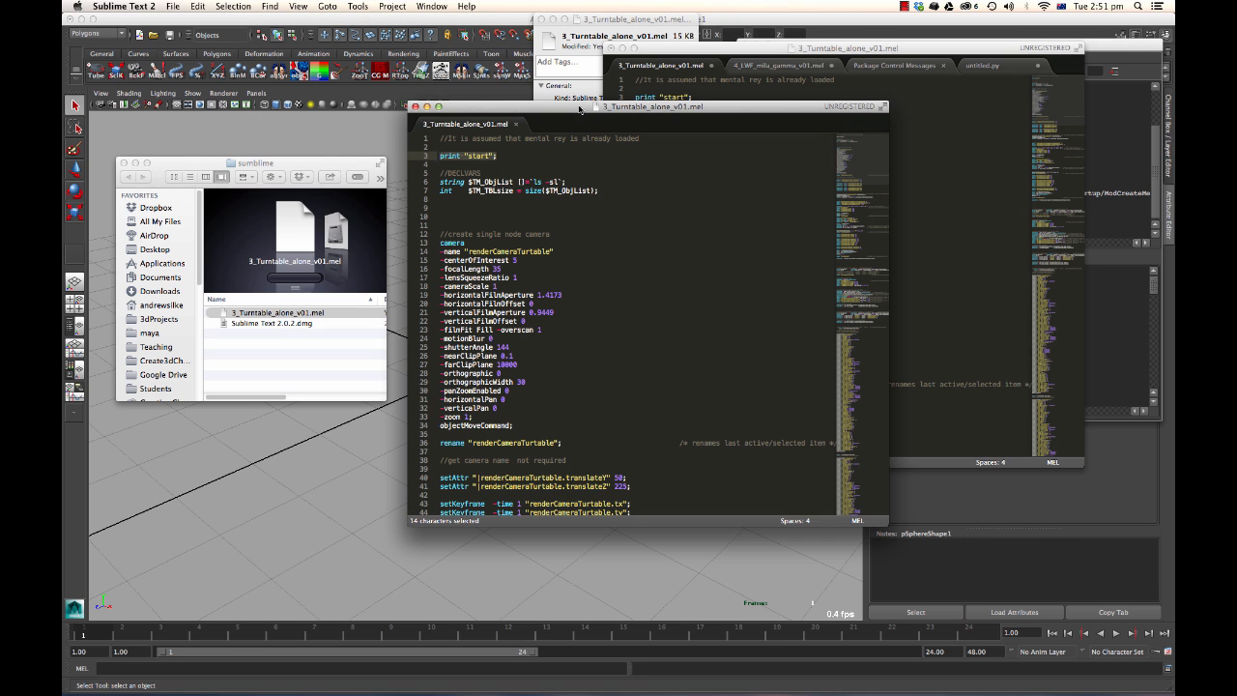
drag(580, 109, 684, 82)
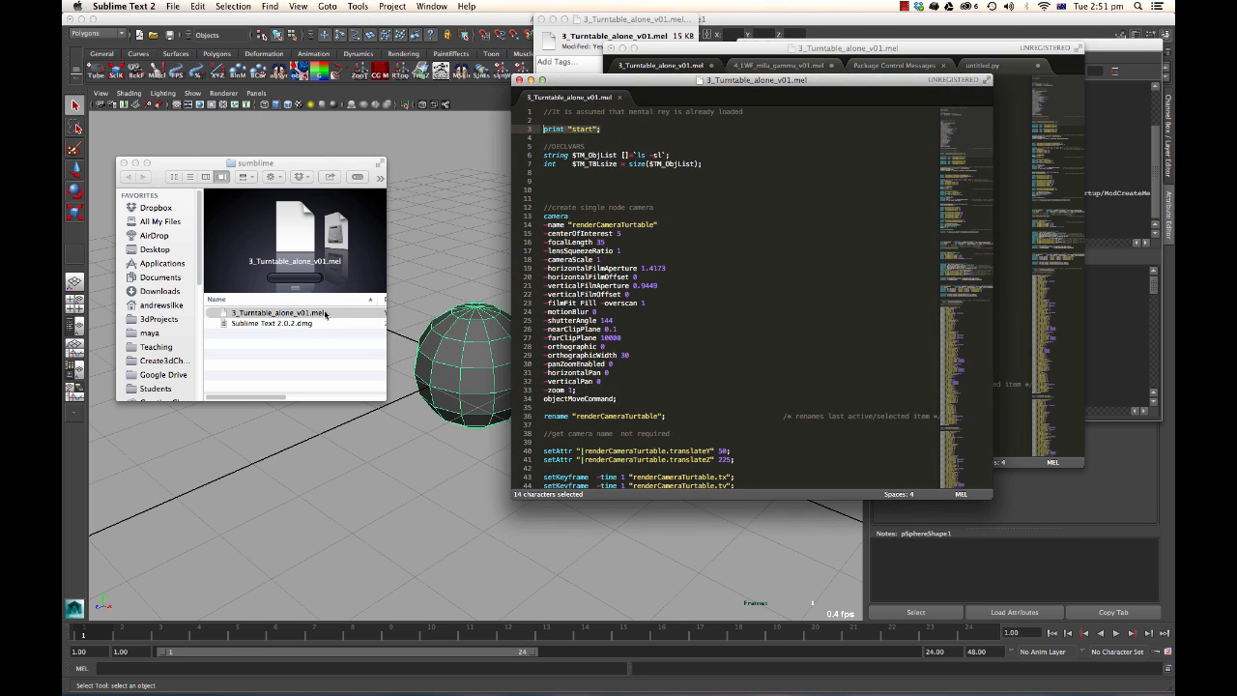
drag(638, 82, 553, 48)
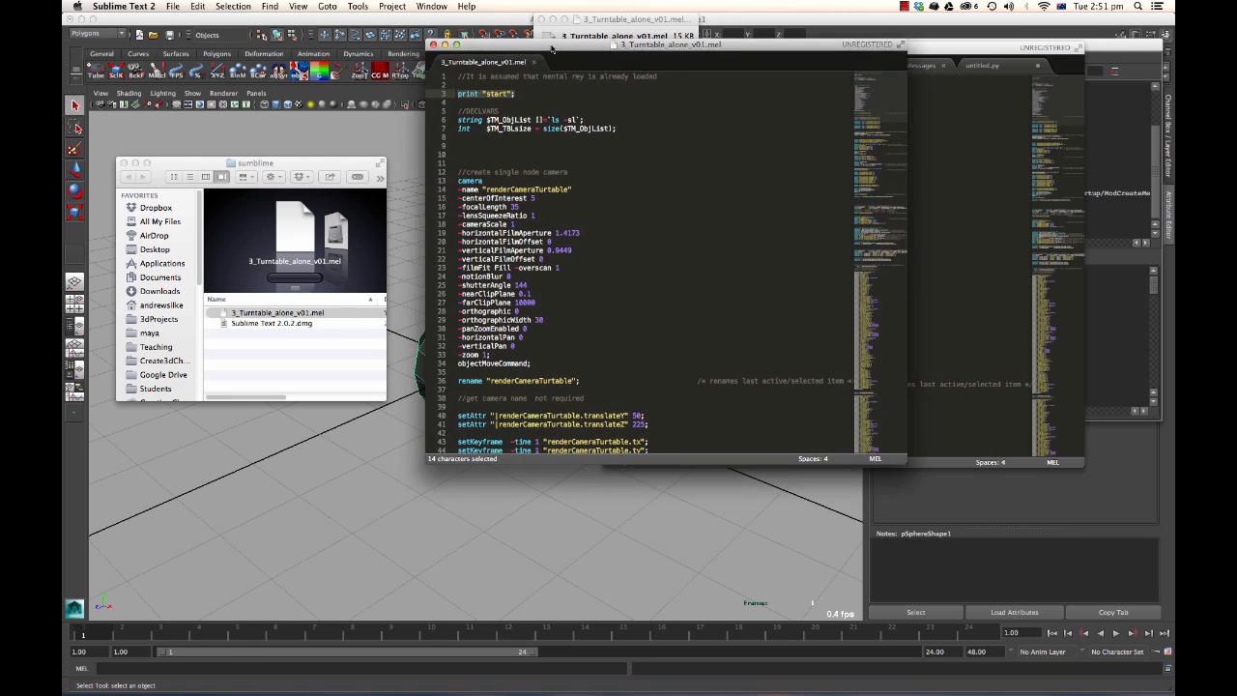